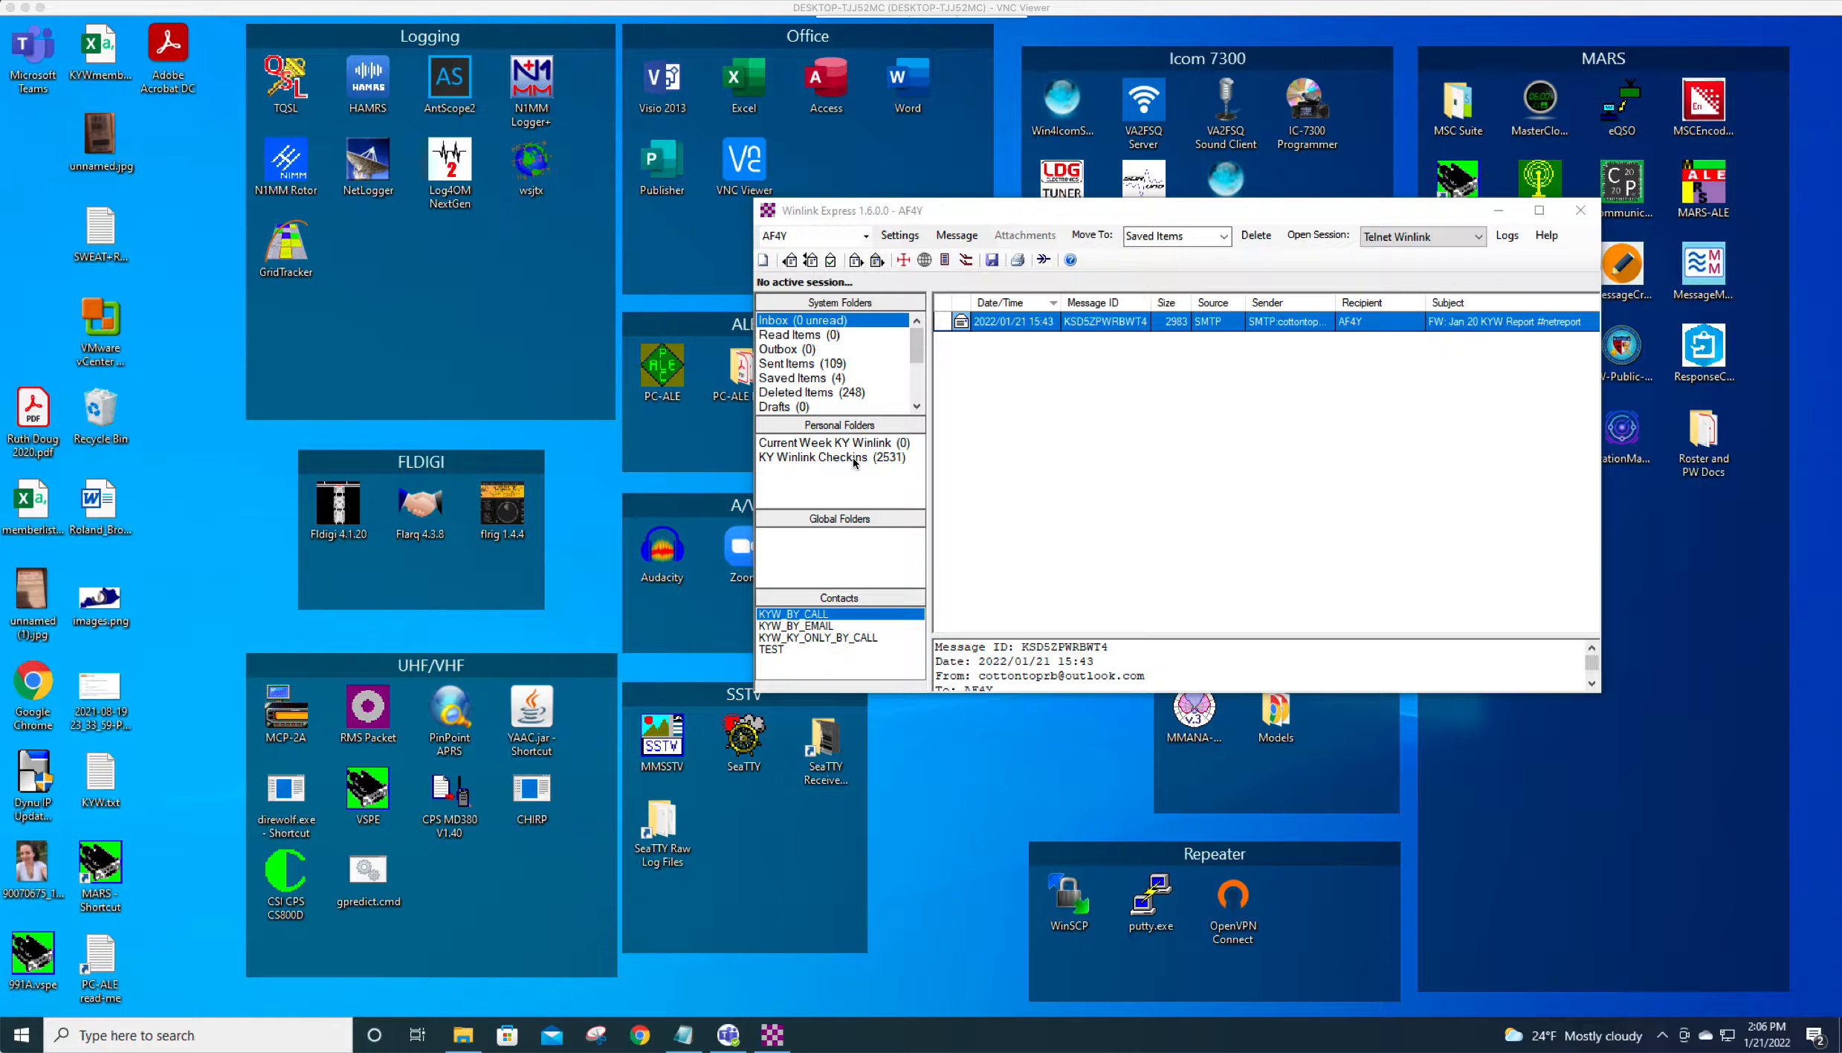
Open the first check-in message listed in the KY Winlink Checkins personal folder.
click(855, 459)
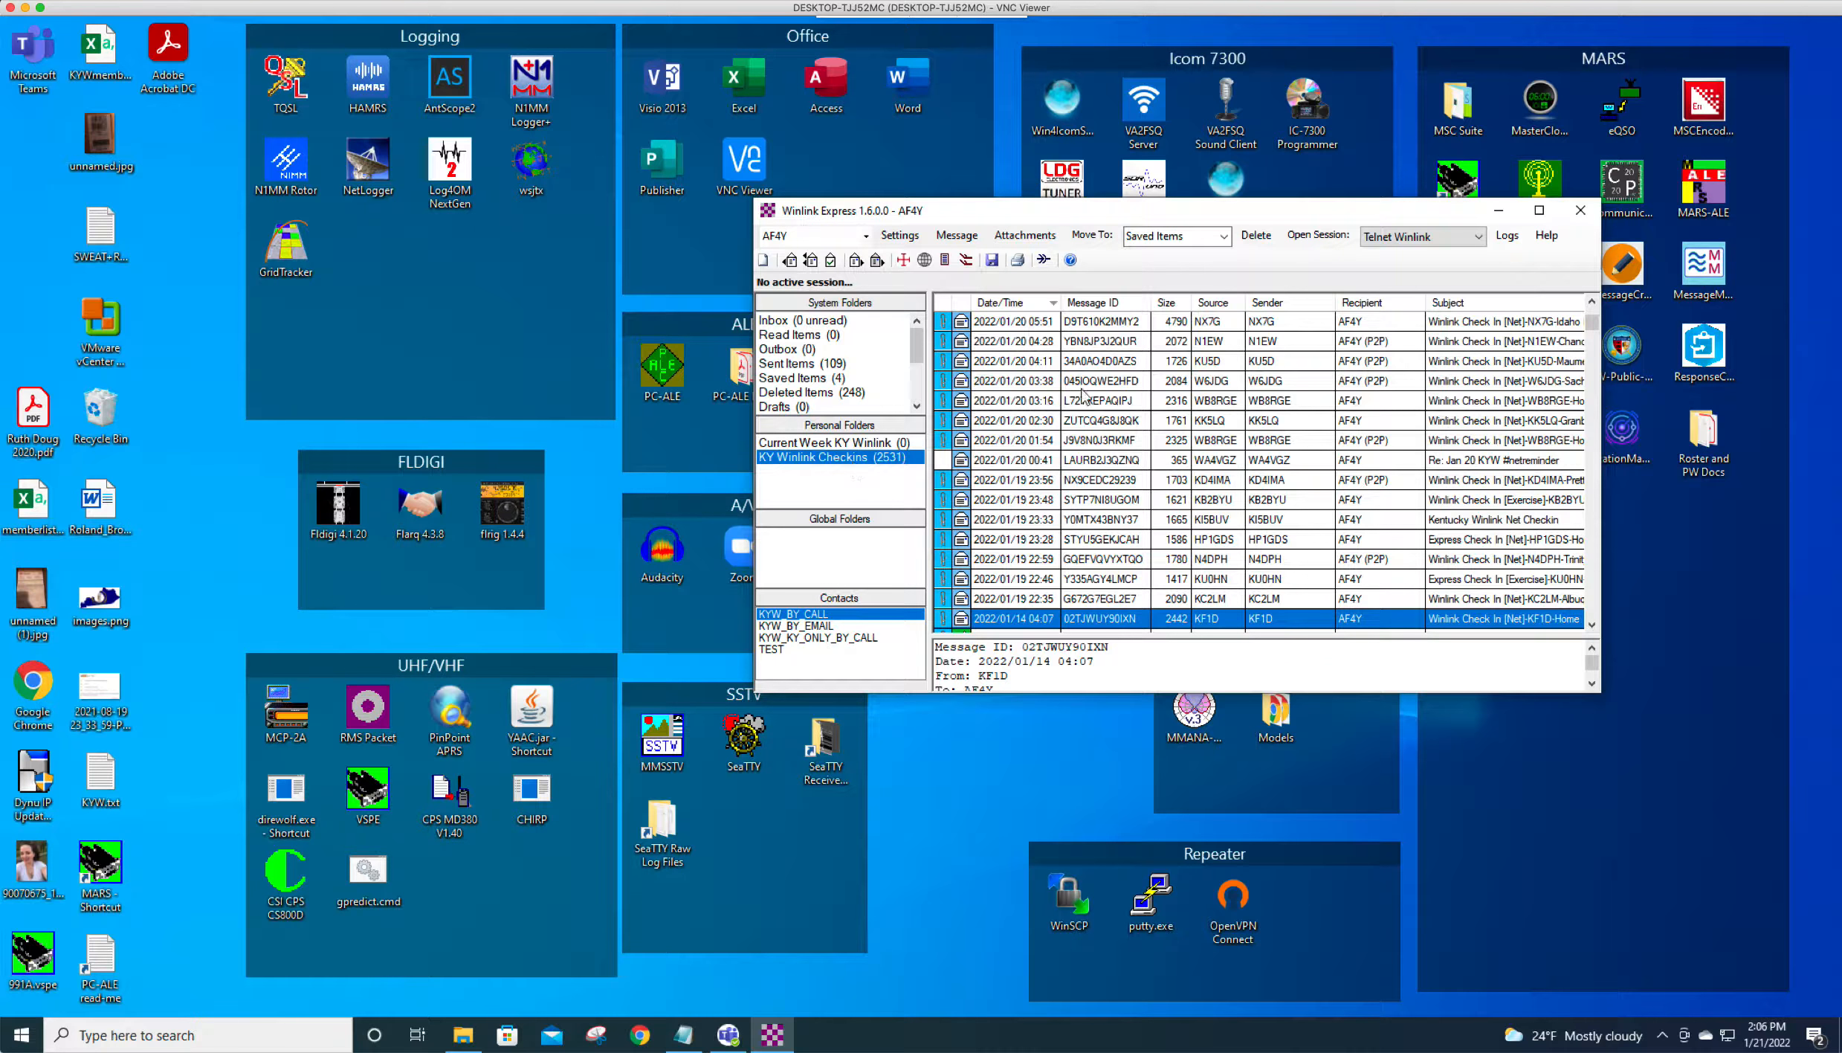
click(1094, 325)
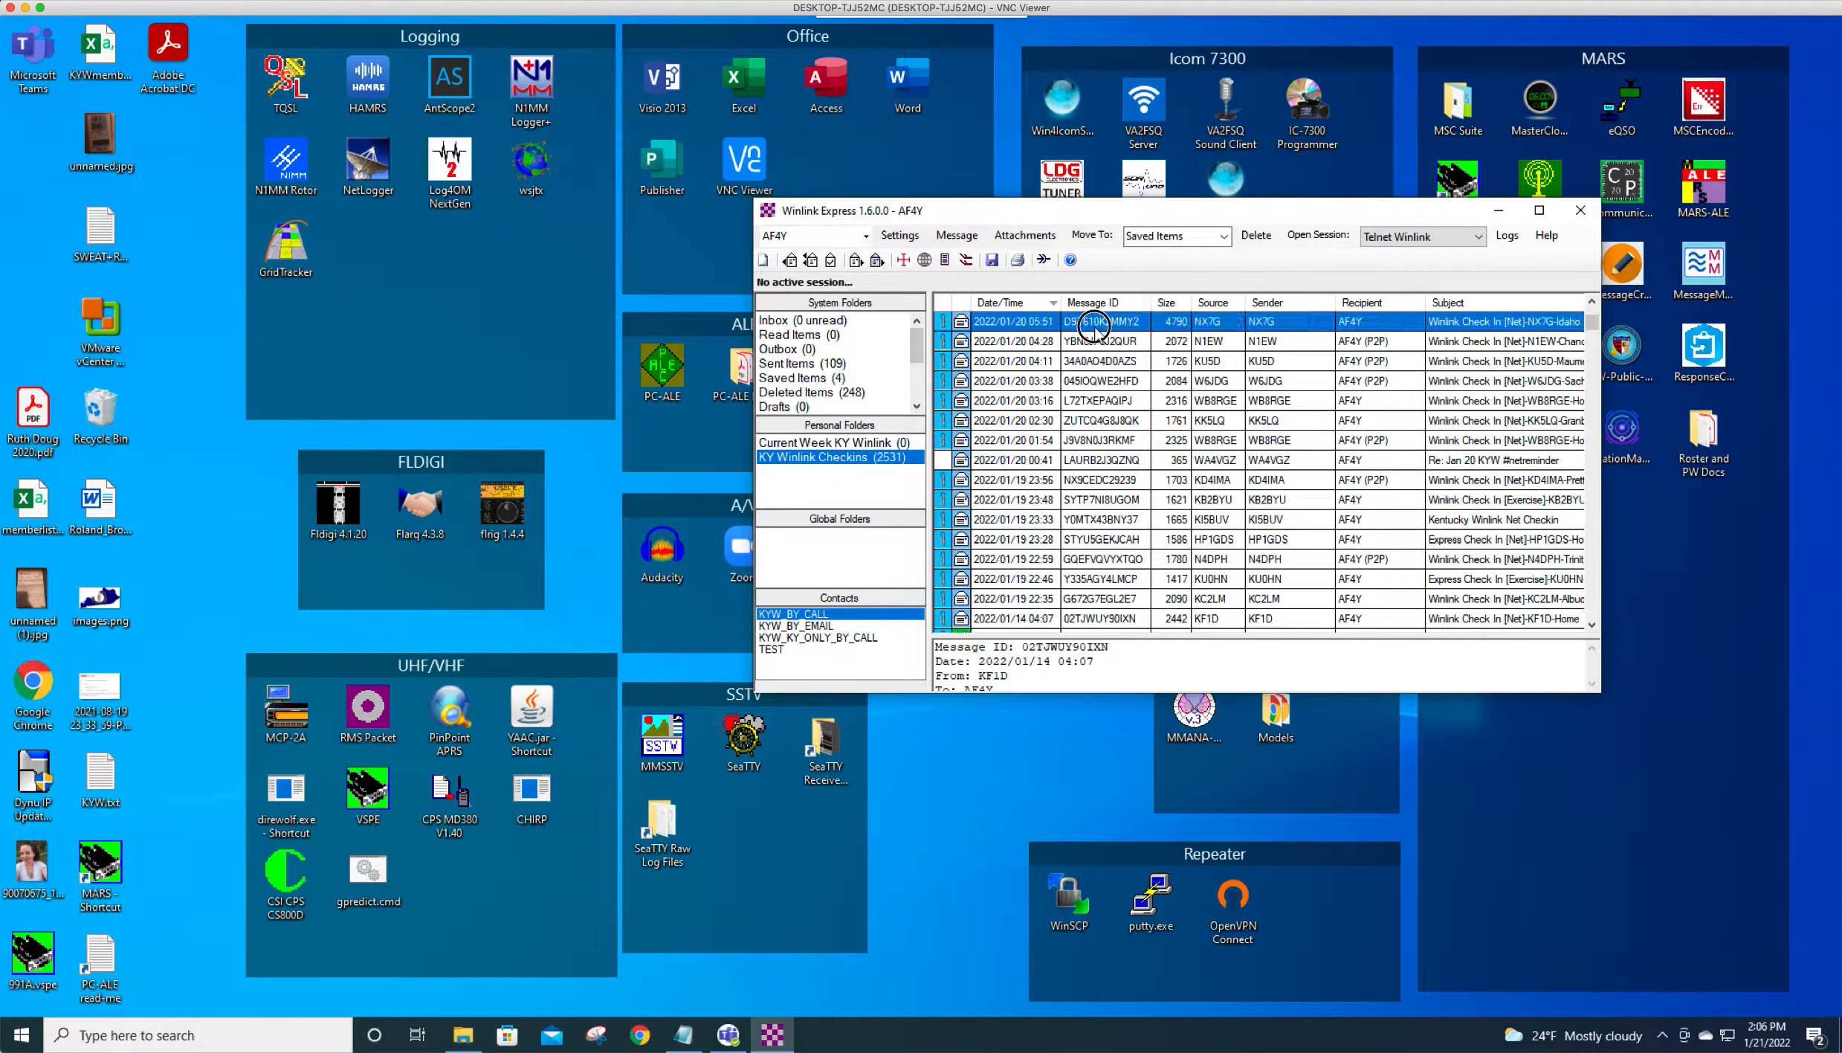
double_click(1093, 325)
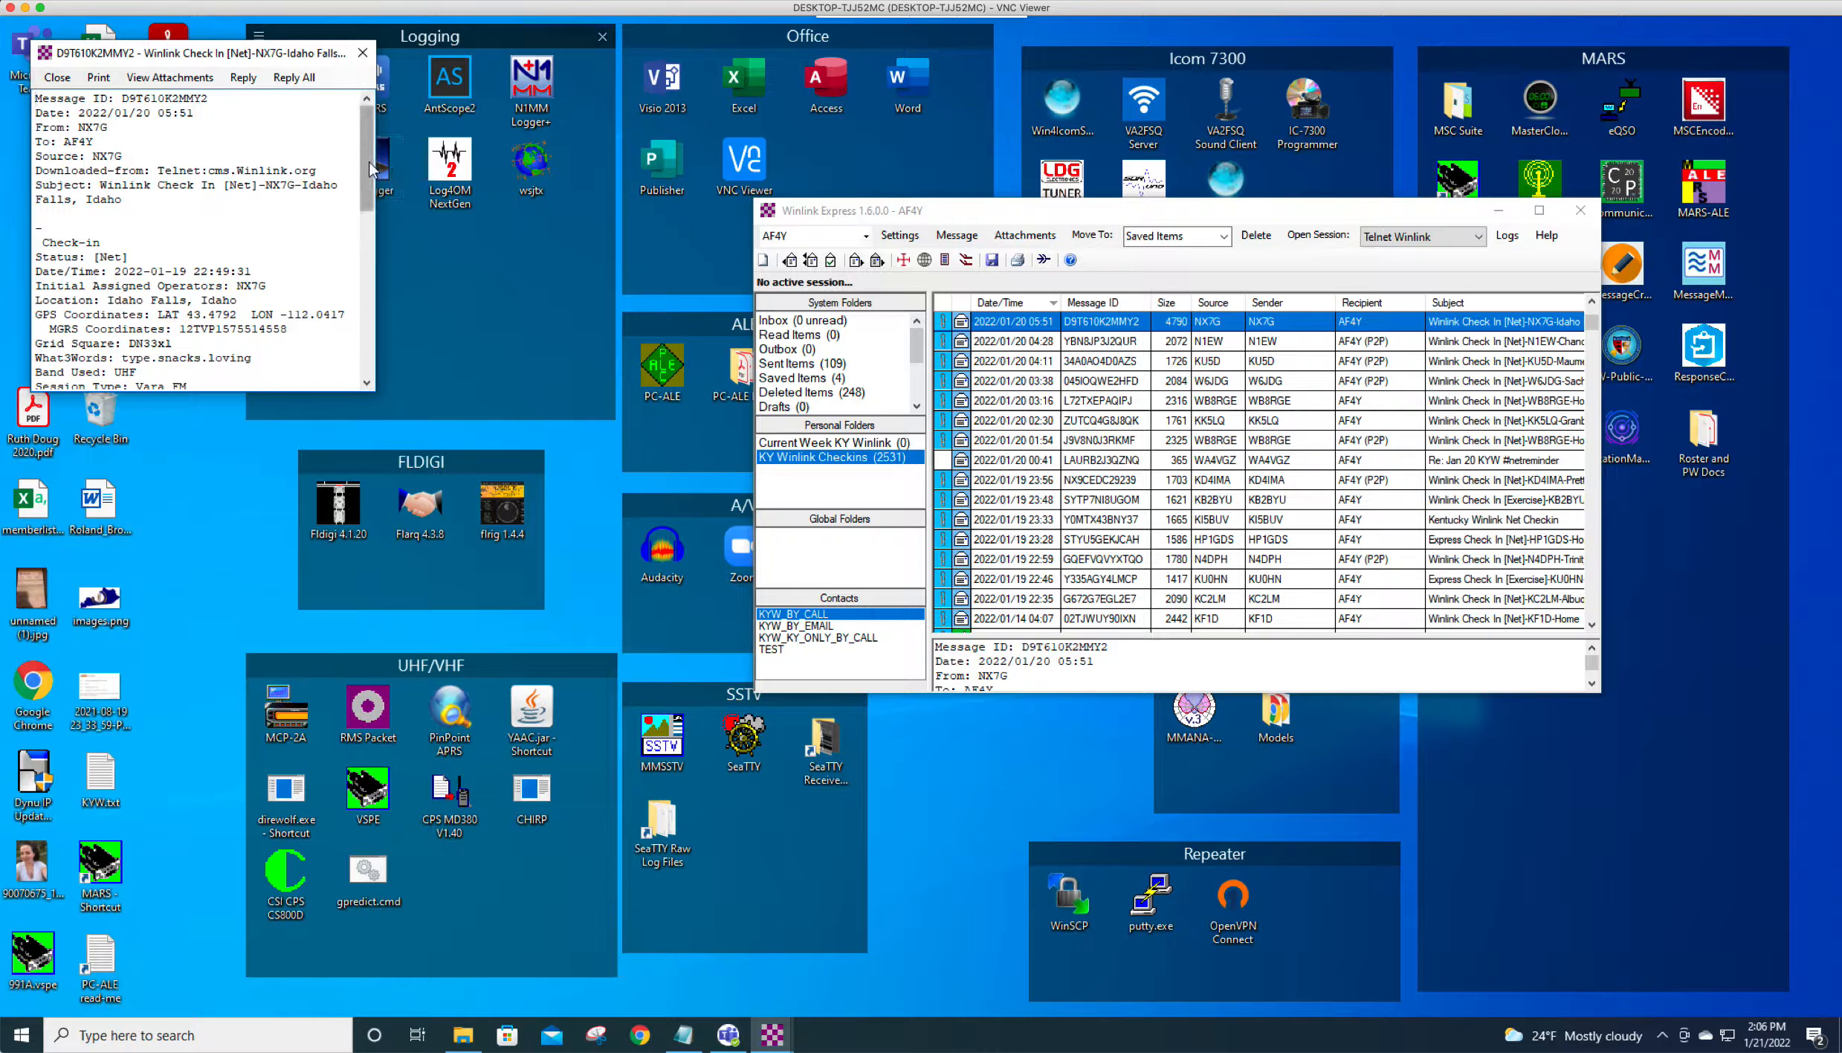
Copy the tab-delimited data line from the spreadsheet section near the end of the check-in message.
drag(372, 169, 385, 297)
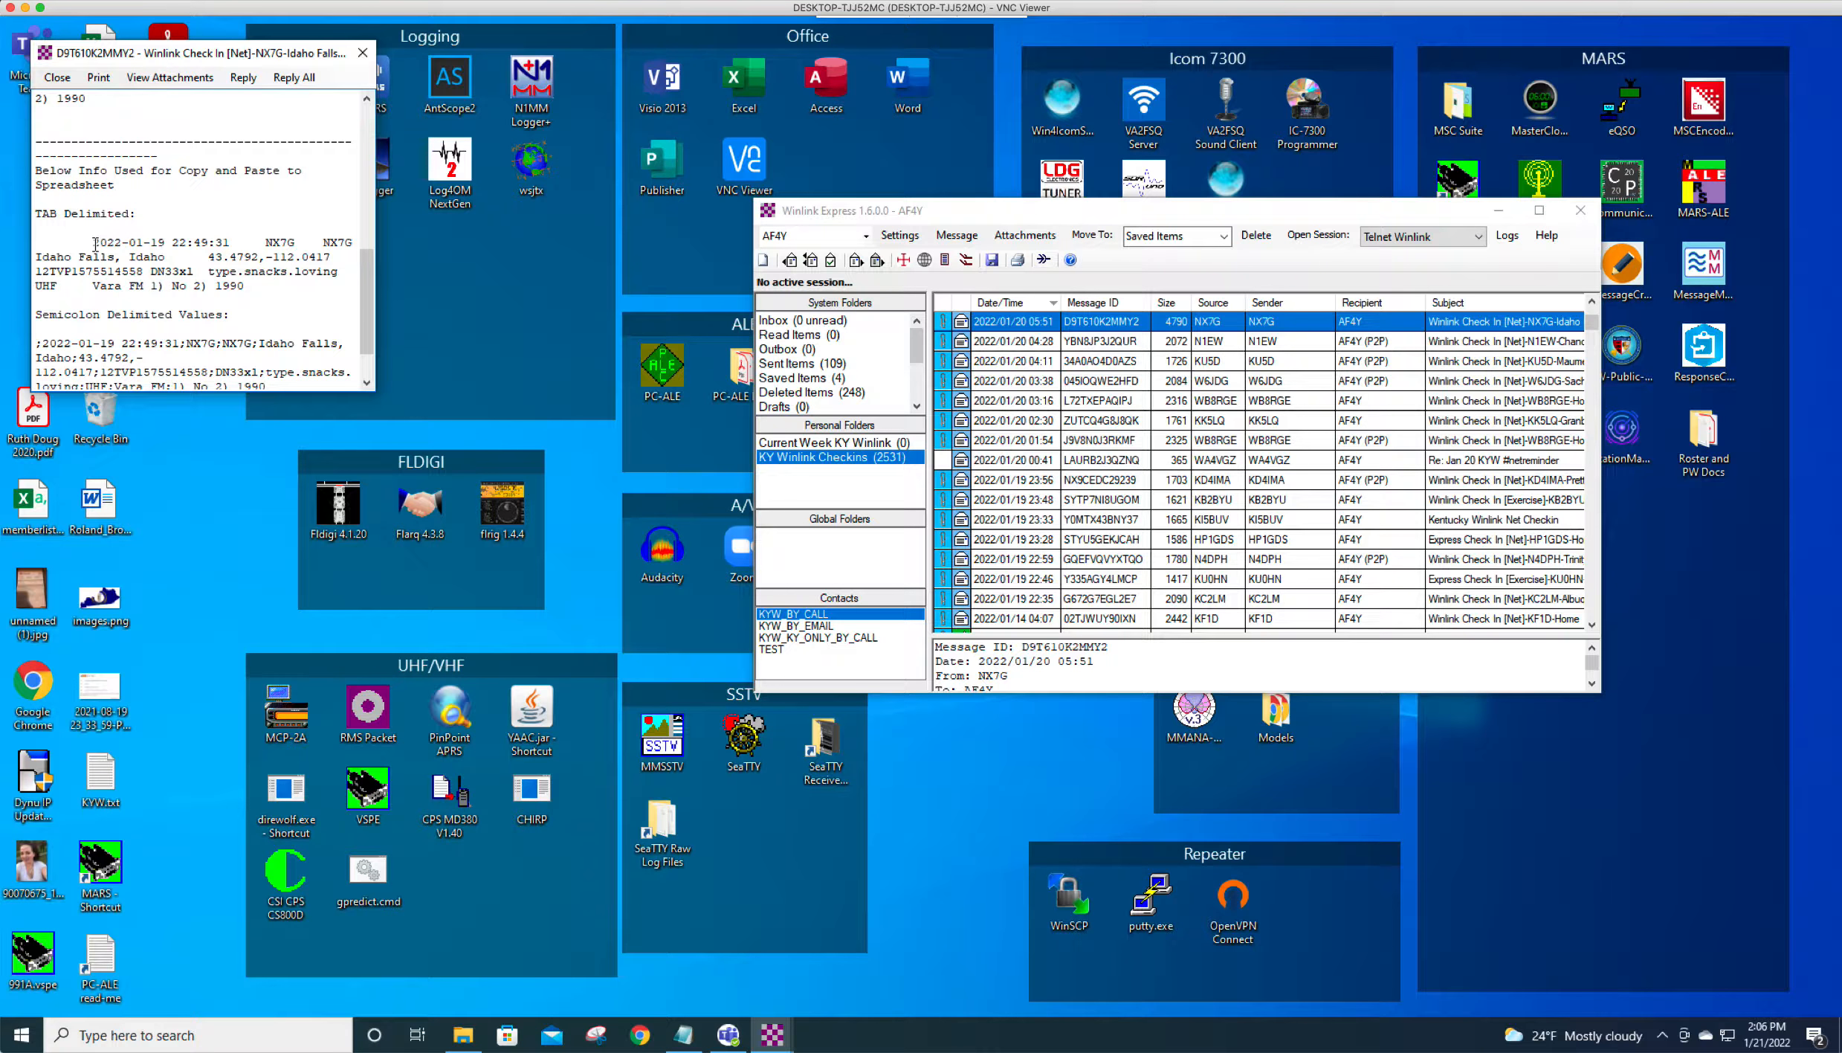
drag(94, 244, 246, 287)
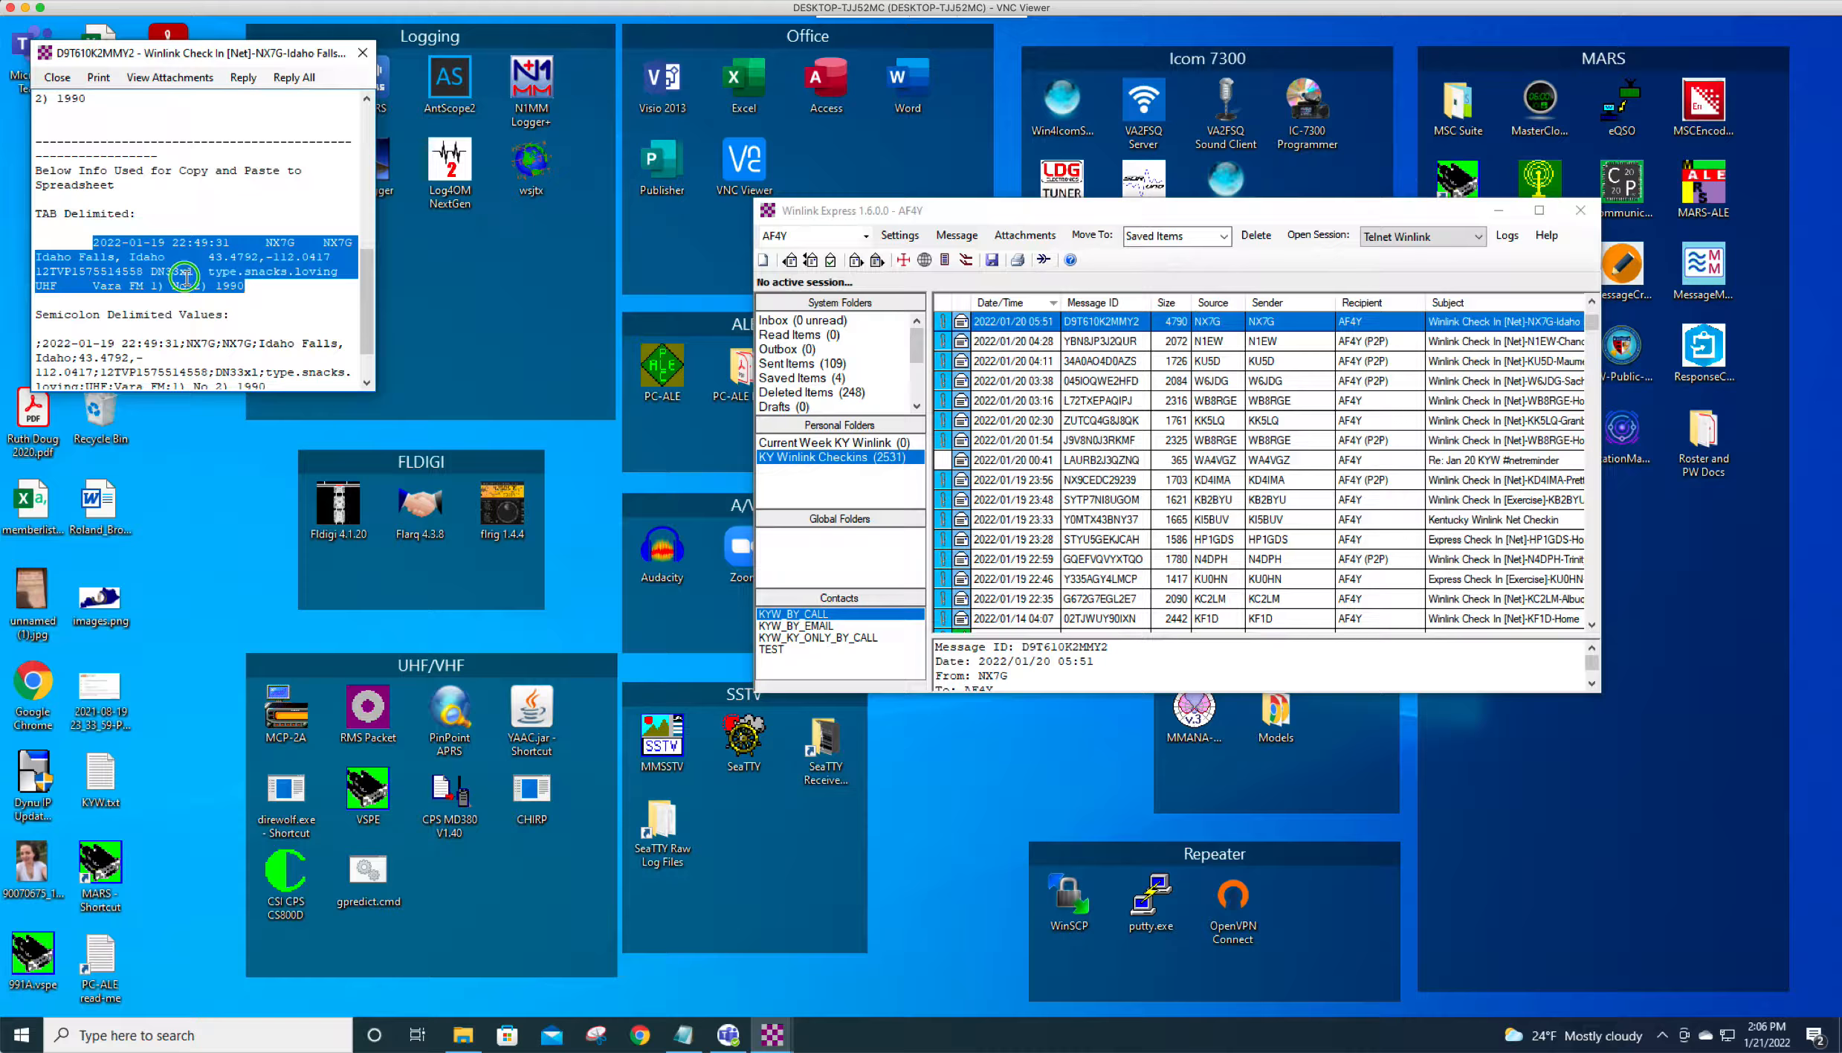
right_click(185, 276)
click(137, 343)
Switch to Excel and create a blank workbook.
click(21, 1041)
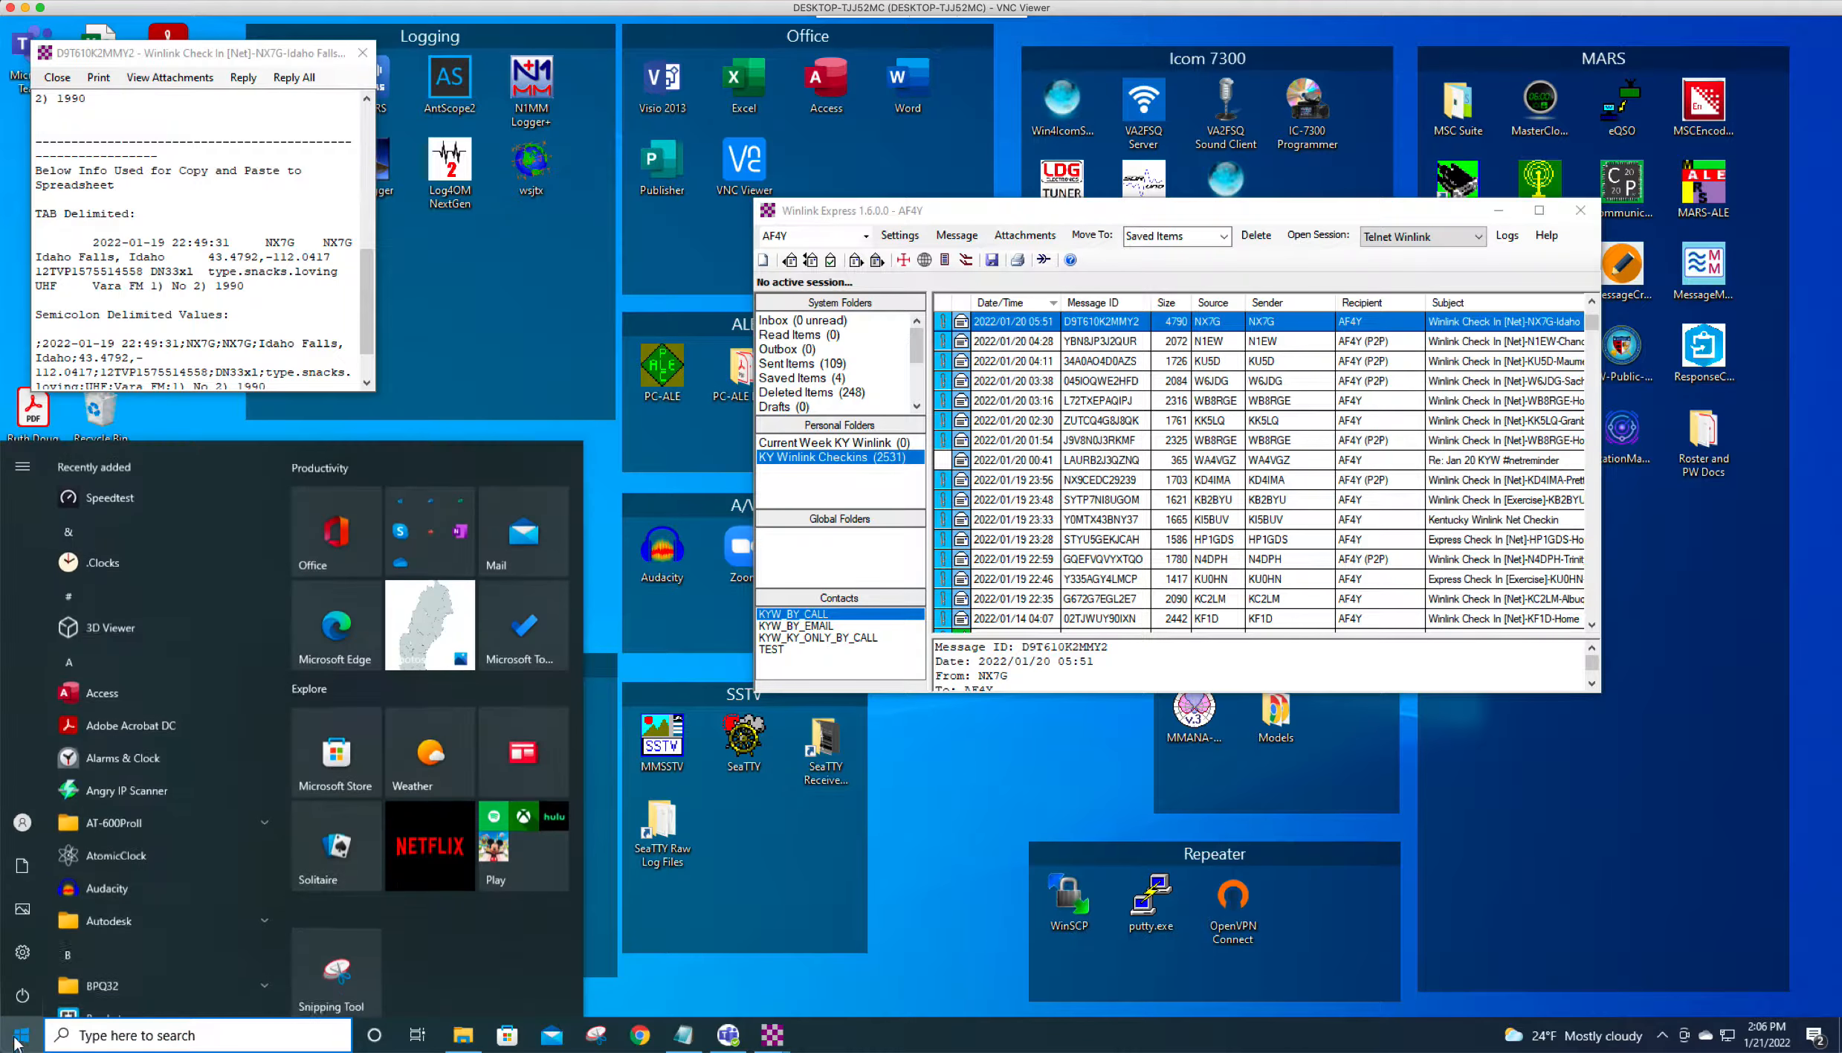
text(excel)
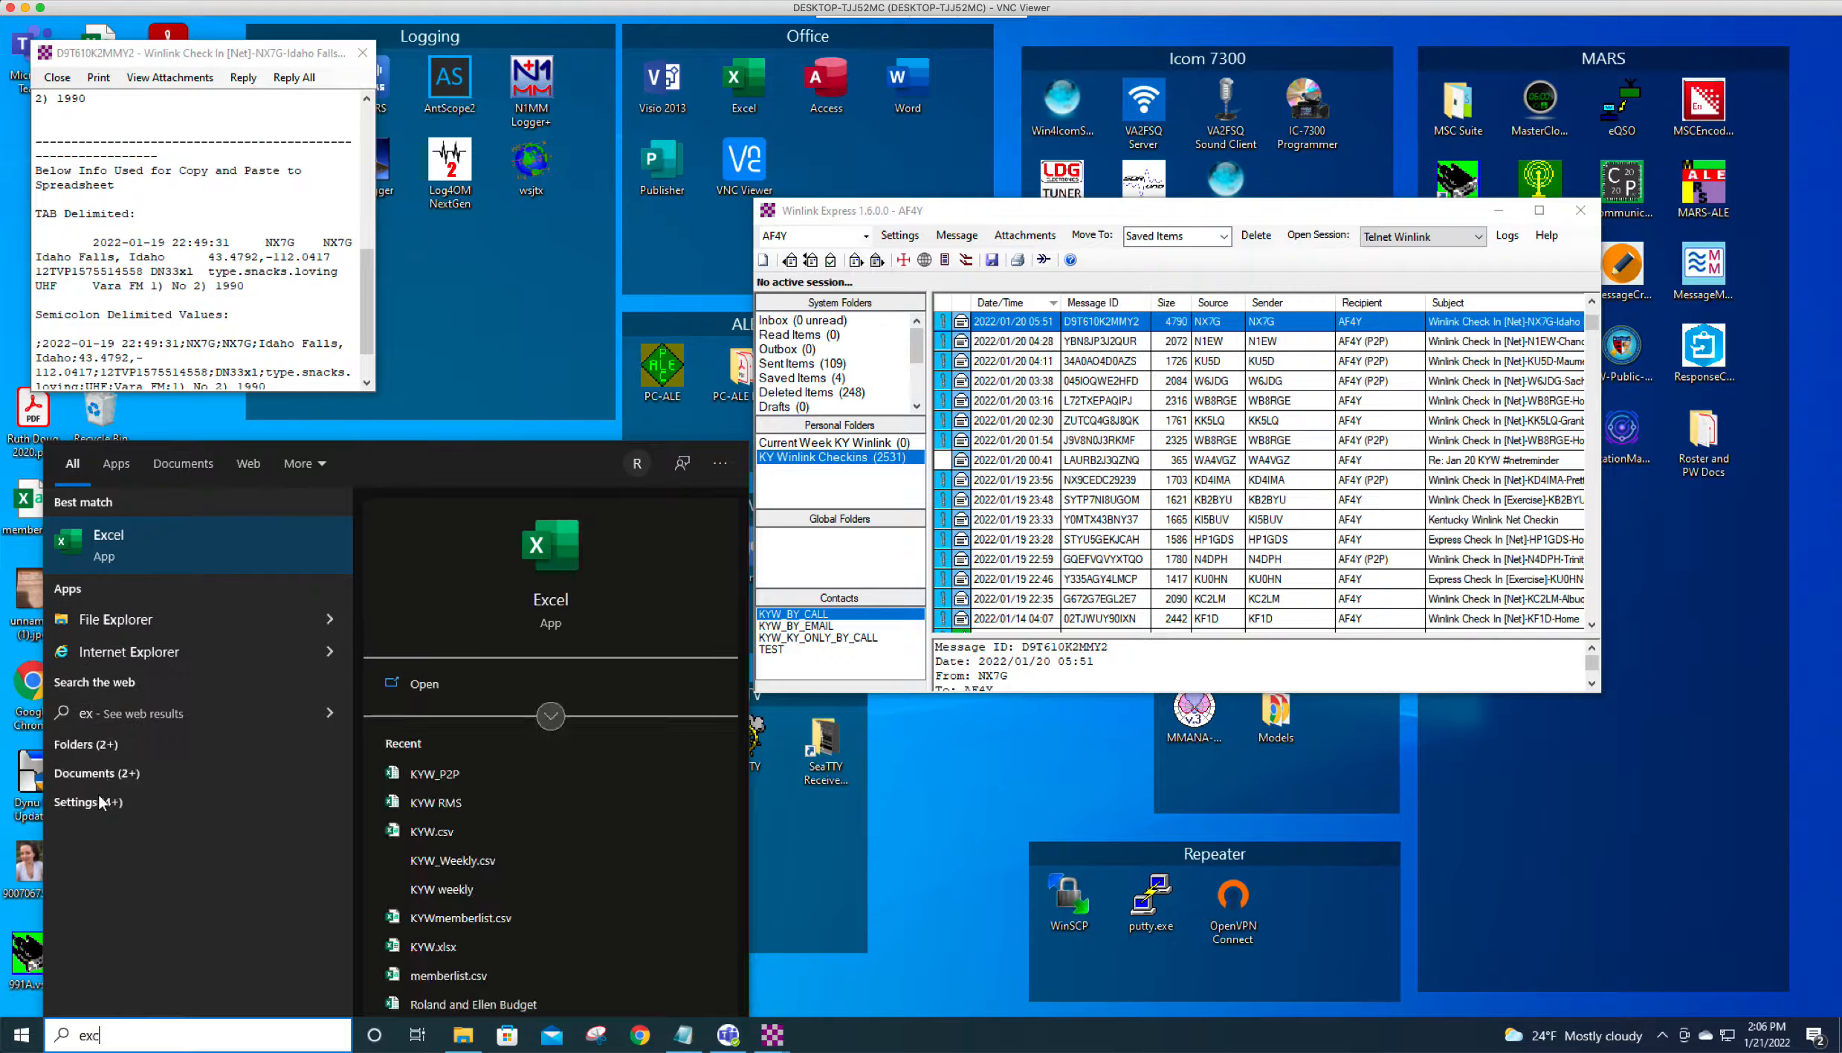
click(102, 539)
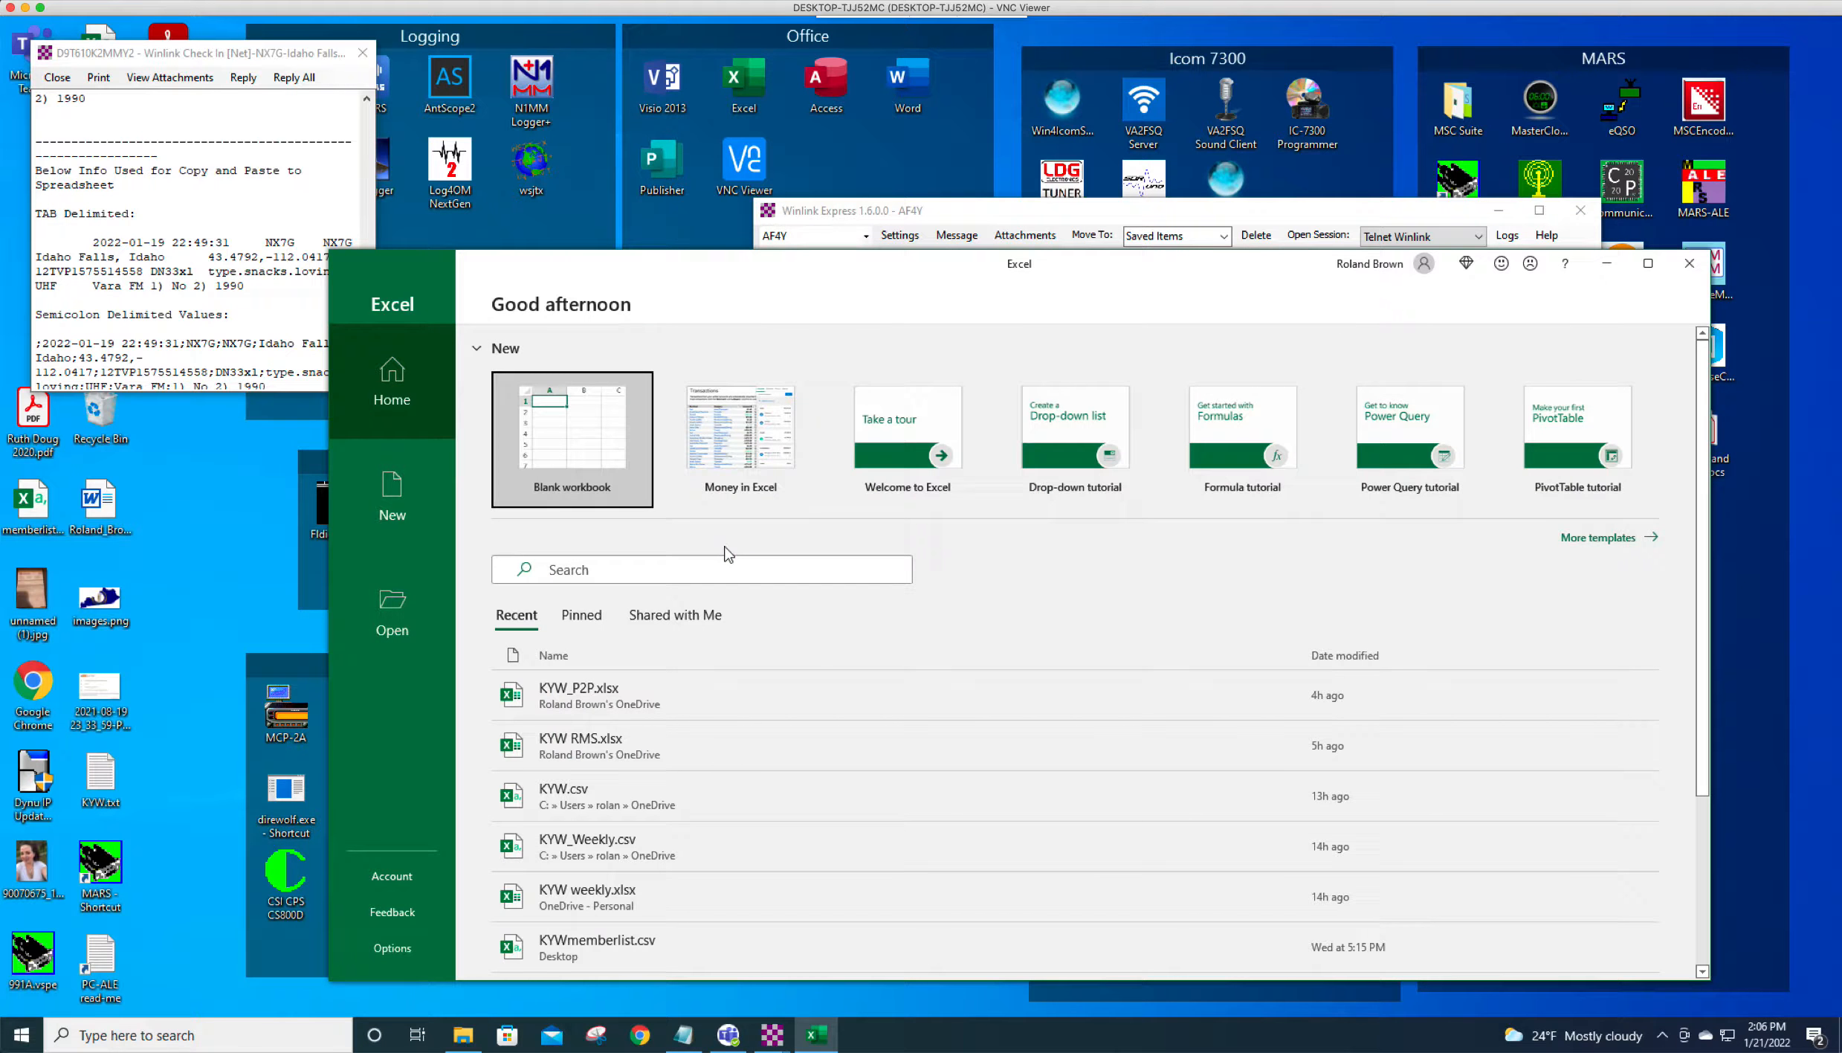
click(576, 446)
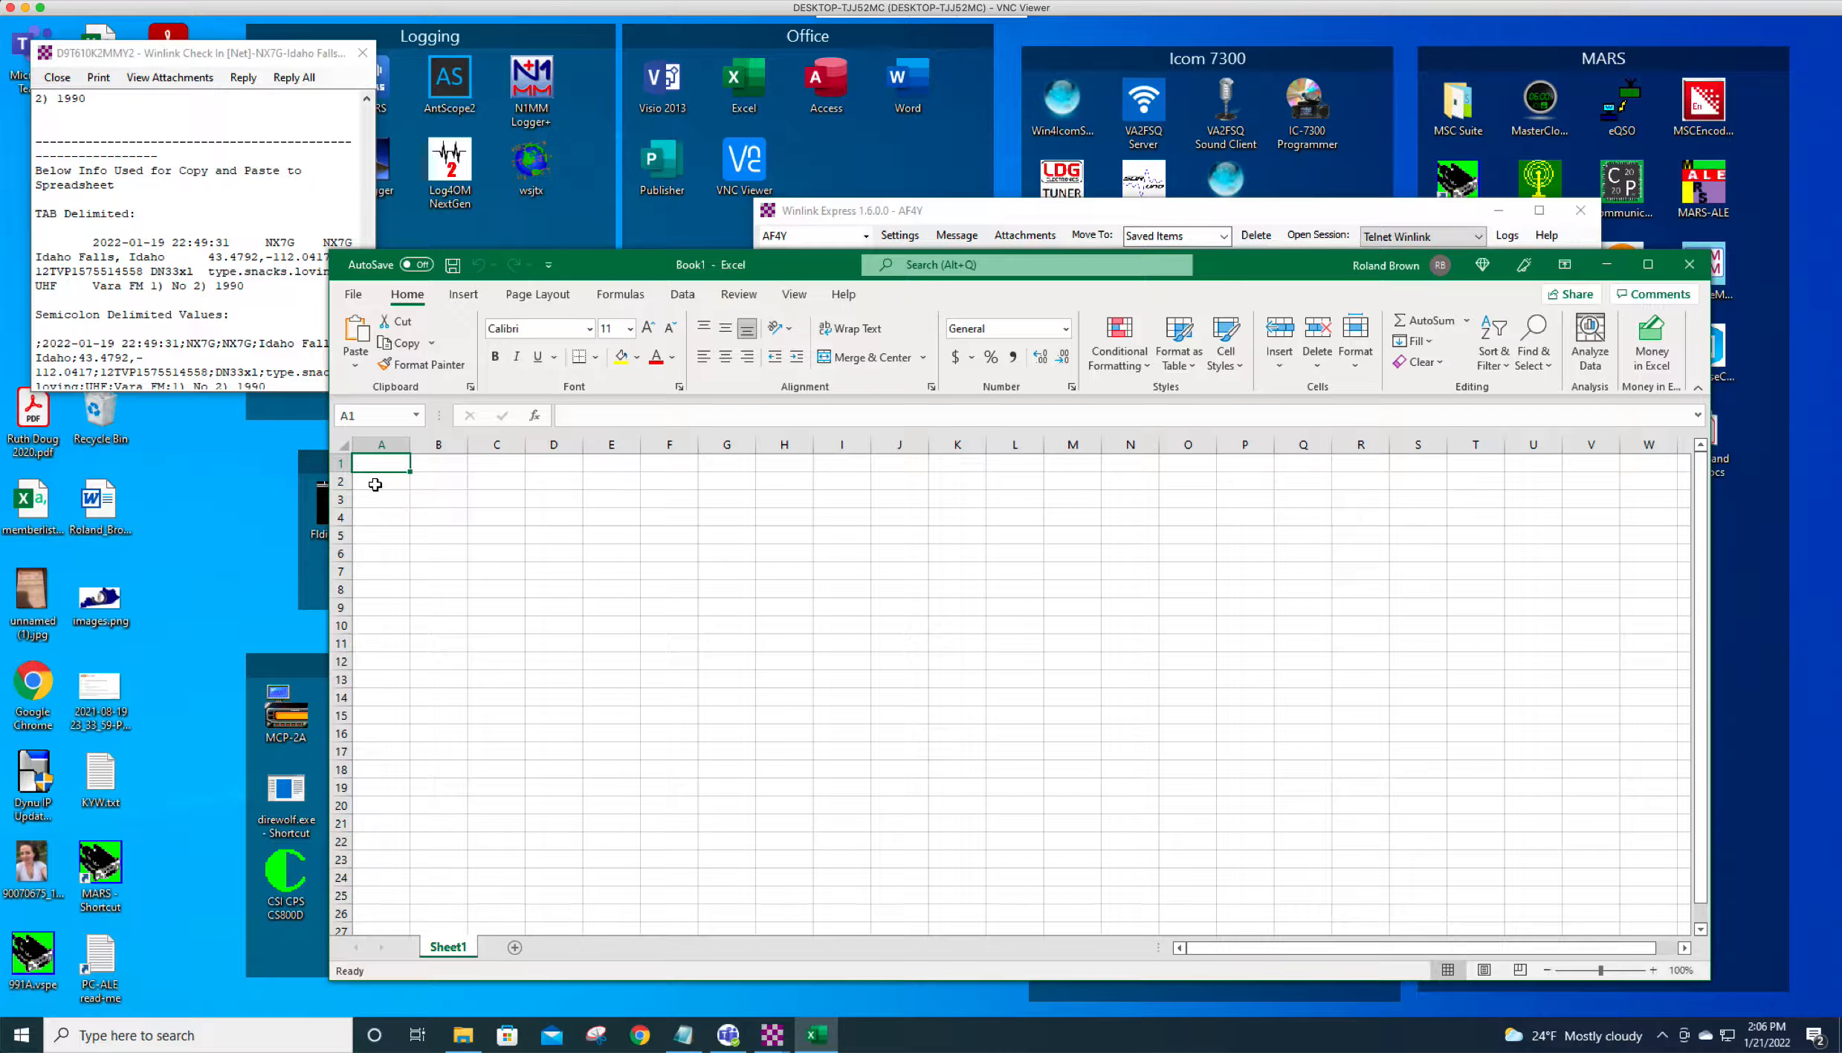
Paste the copied check-in data into row 2, starting at cell A2.
click(374, 485)
right_click(374, 488)
click(402, 547)
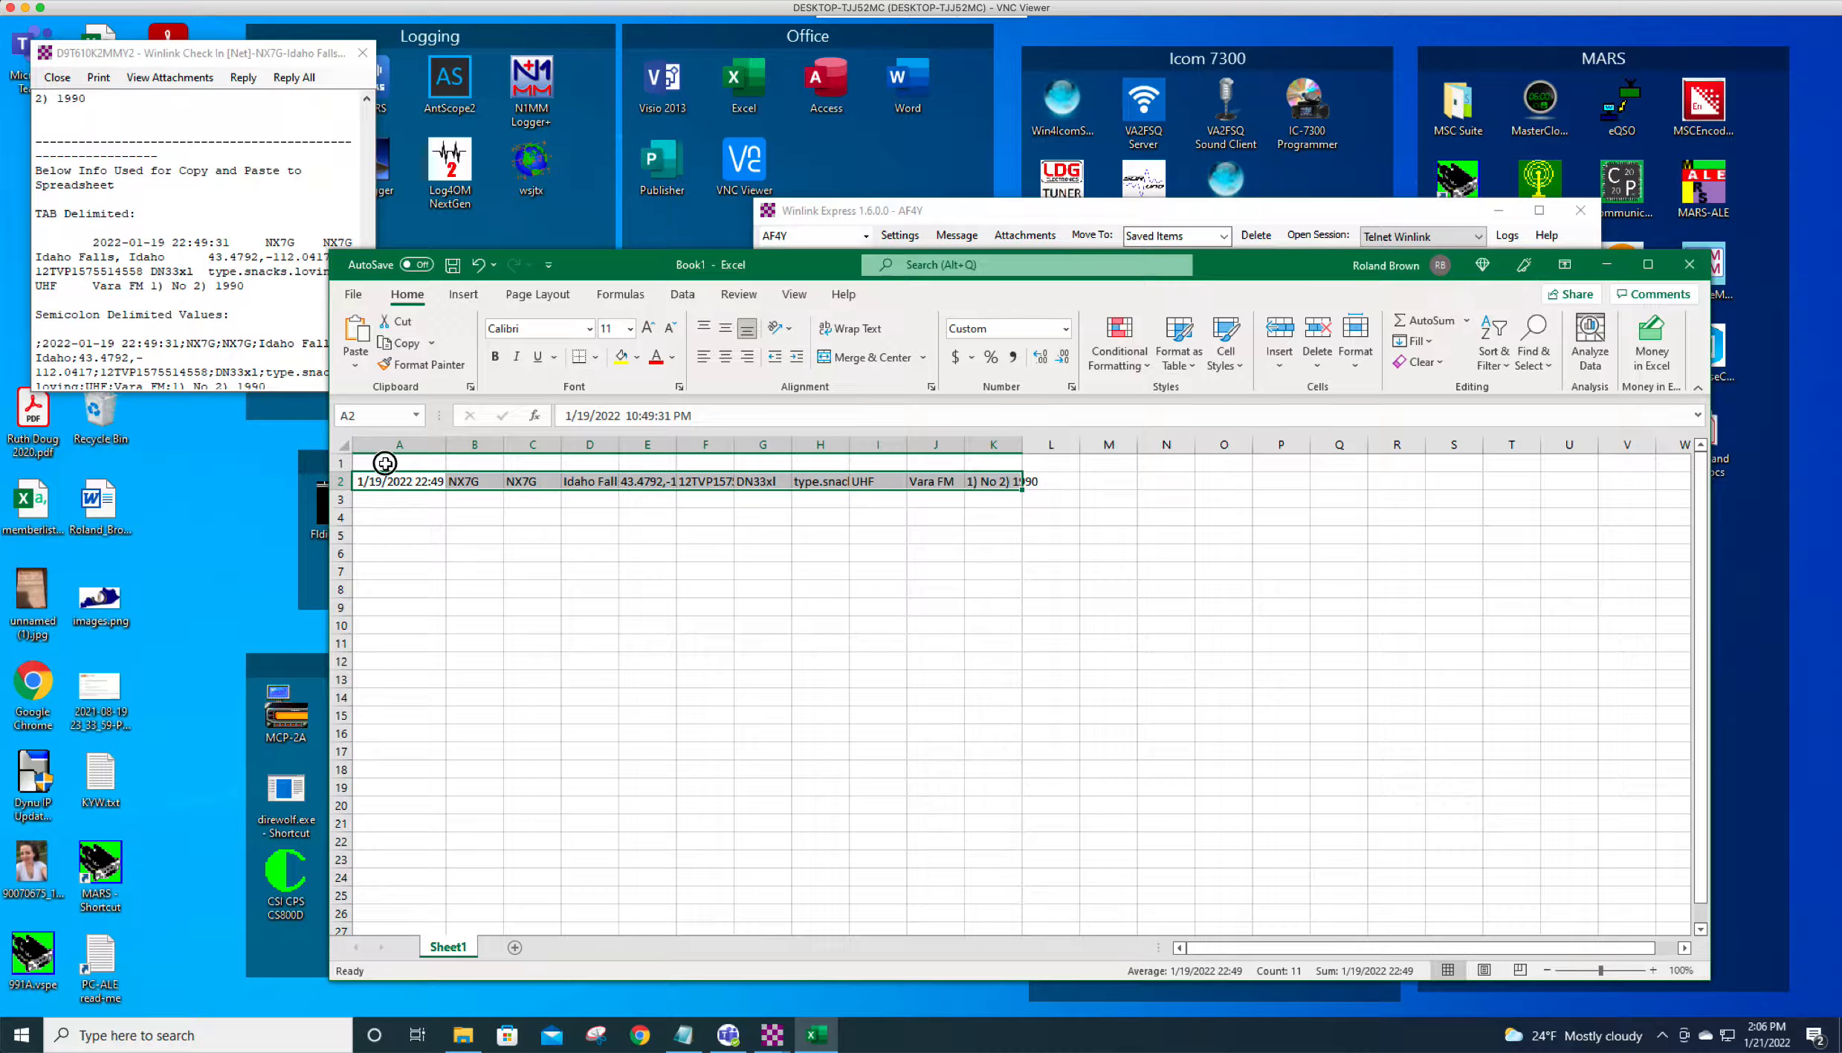
Enter the column headers Date/time, Station, Call and Address in cells A1 to D1.
click(385, 464)
text(Dat)
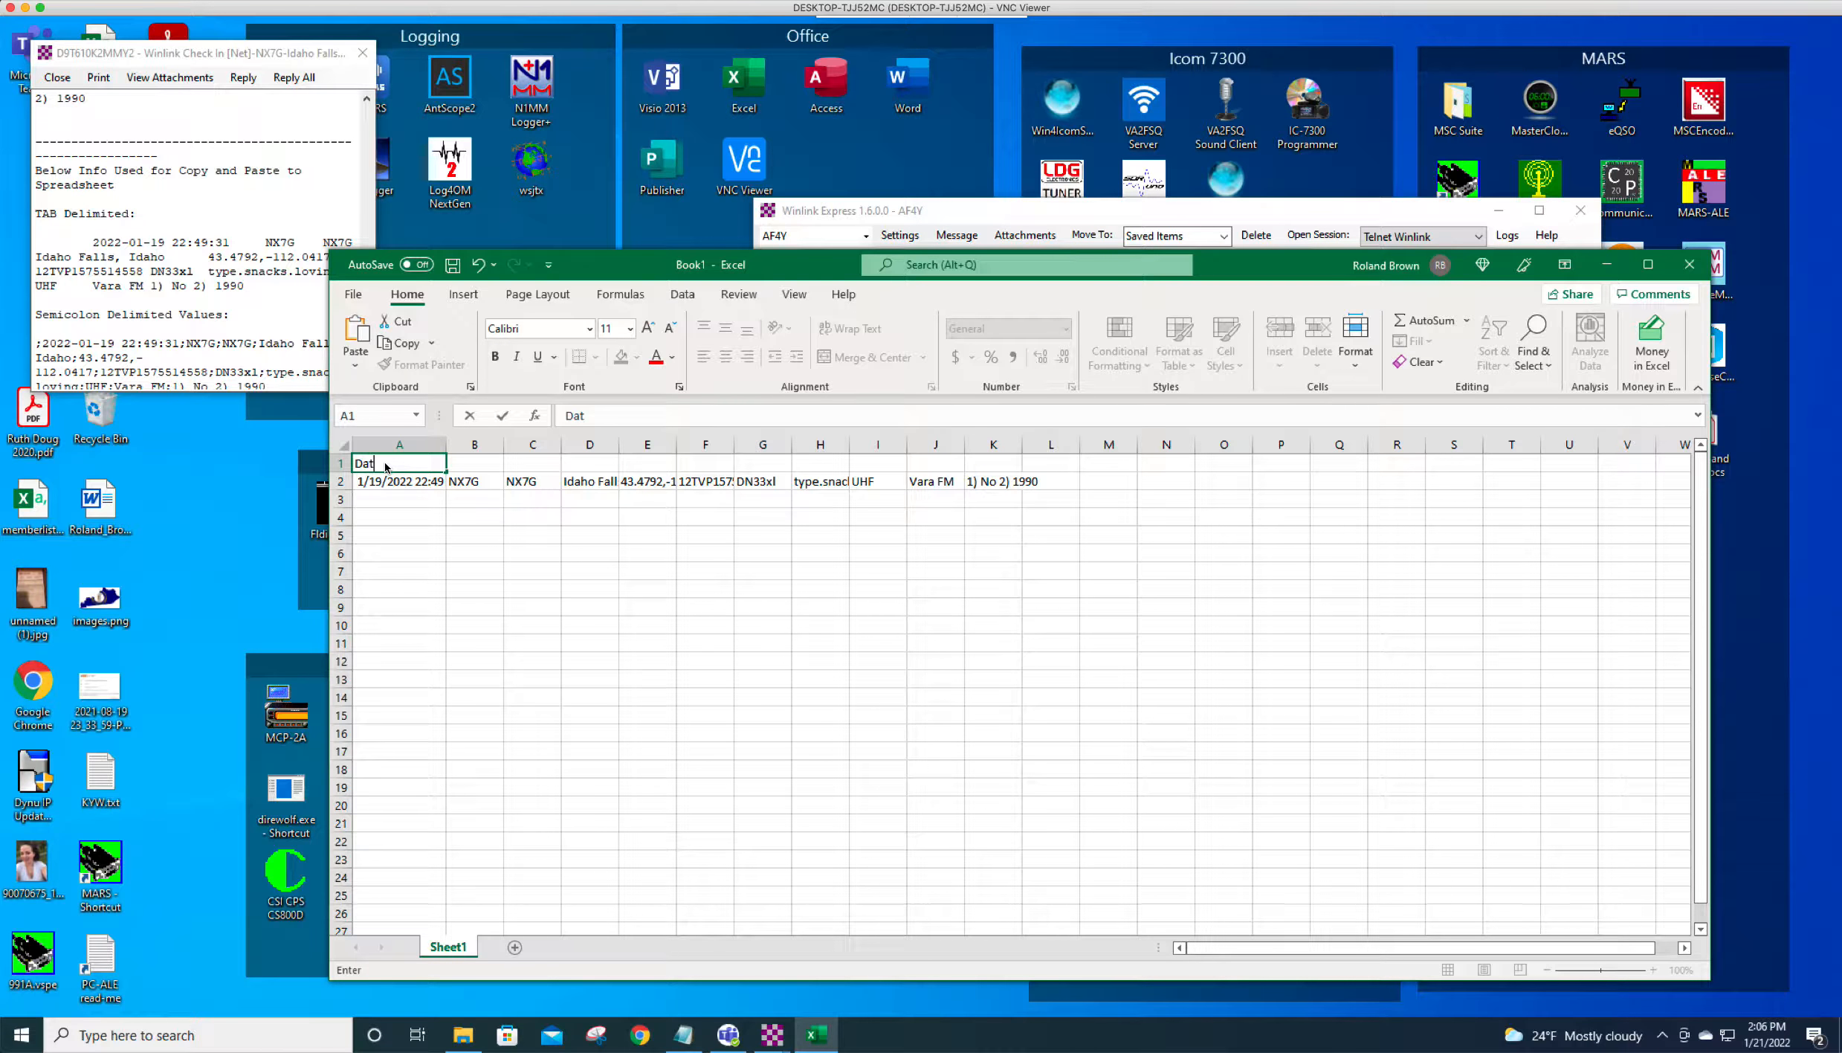
text(e/time)
click(481, 464)
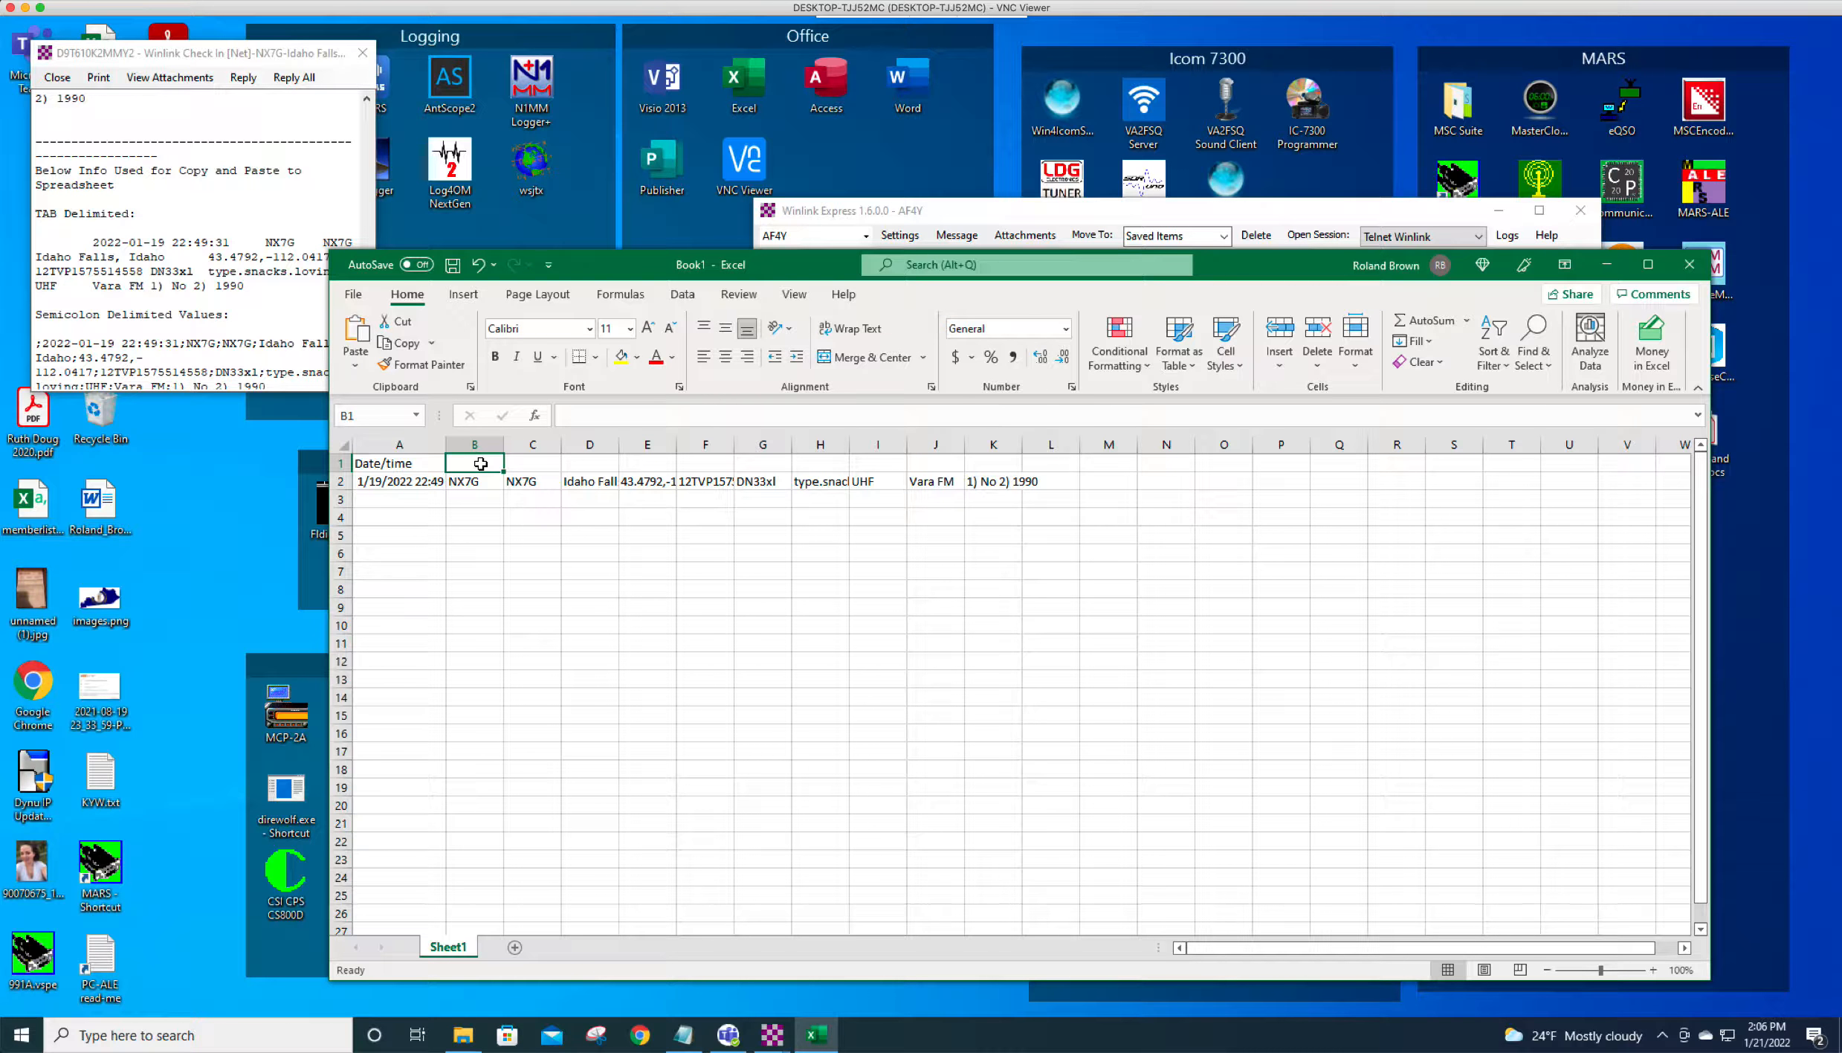
text(Station)
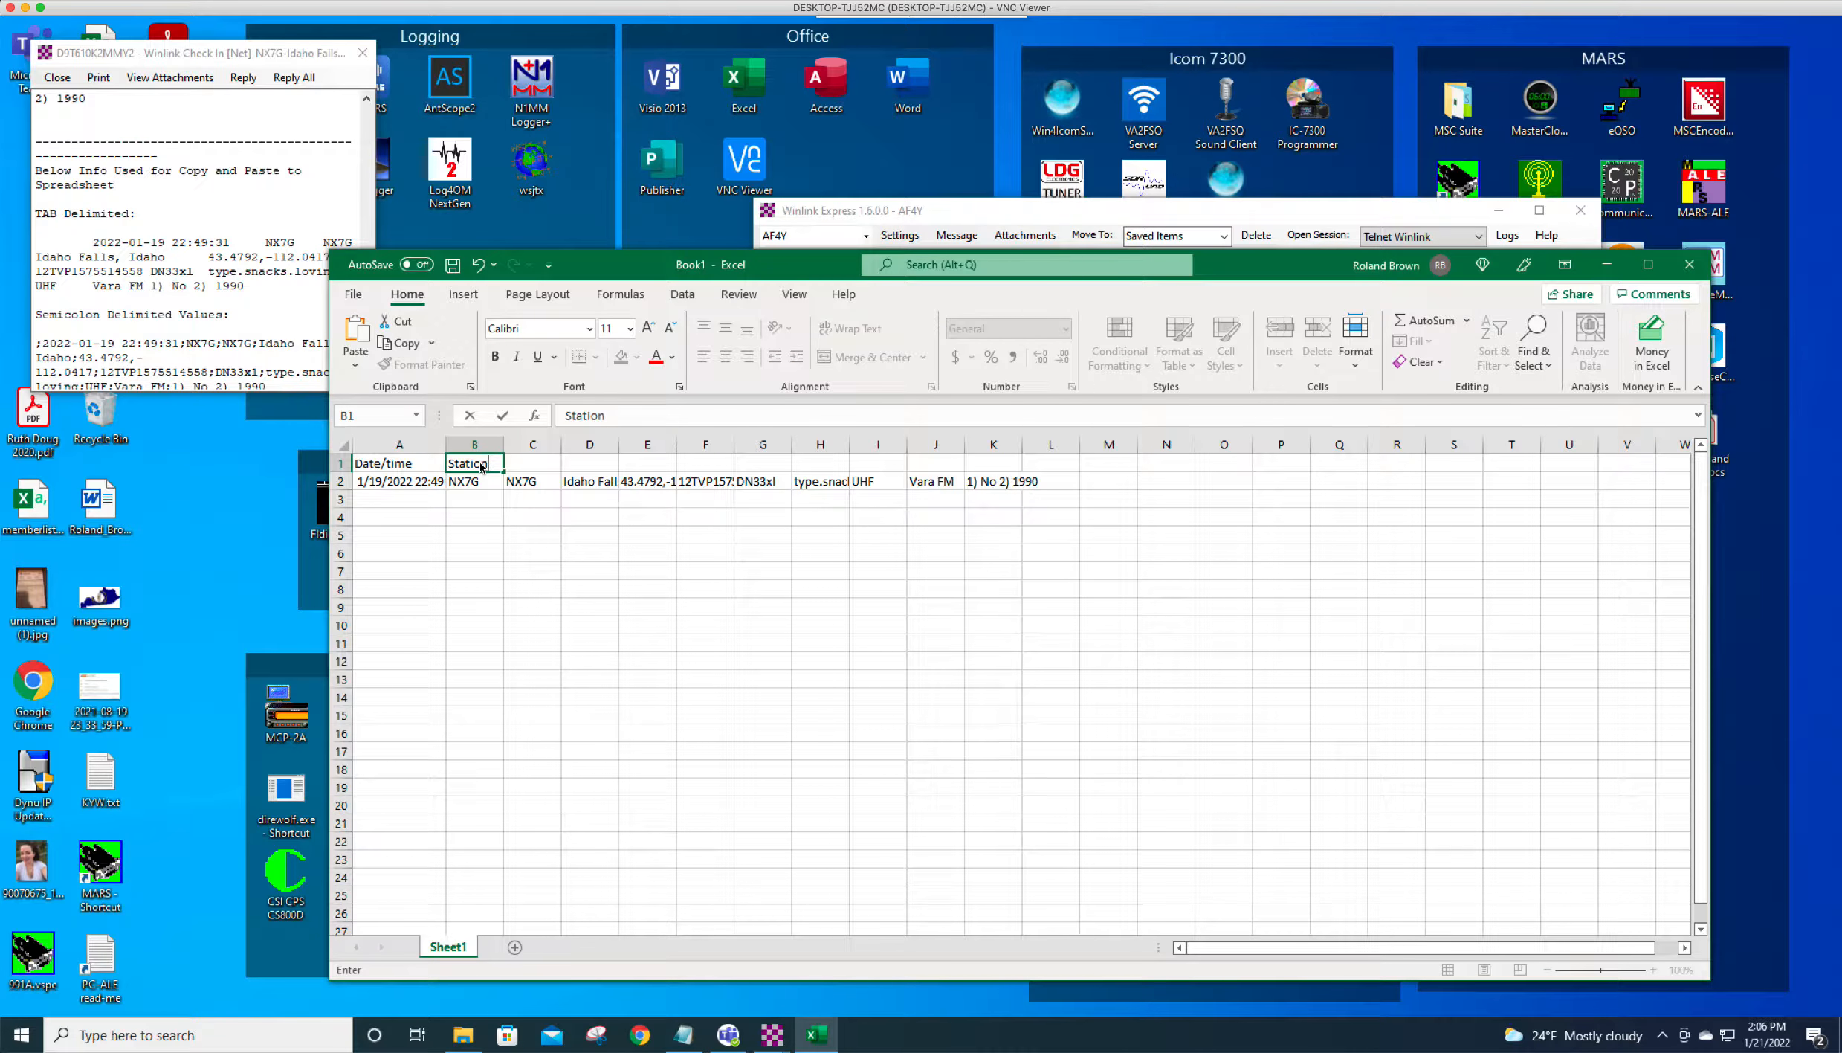
click(537, 465)
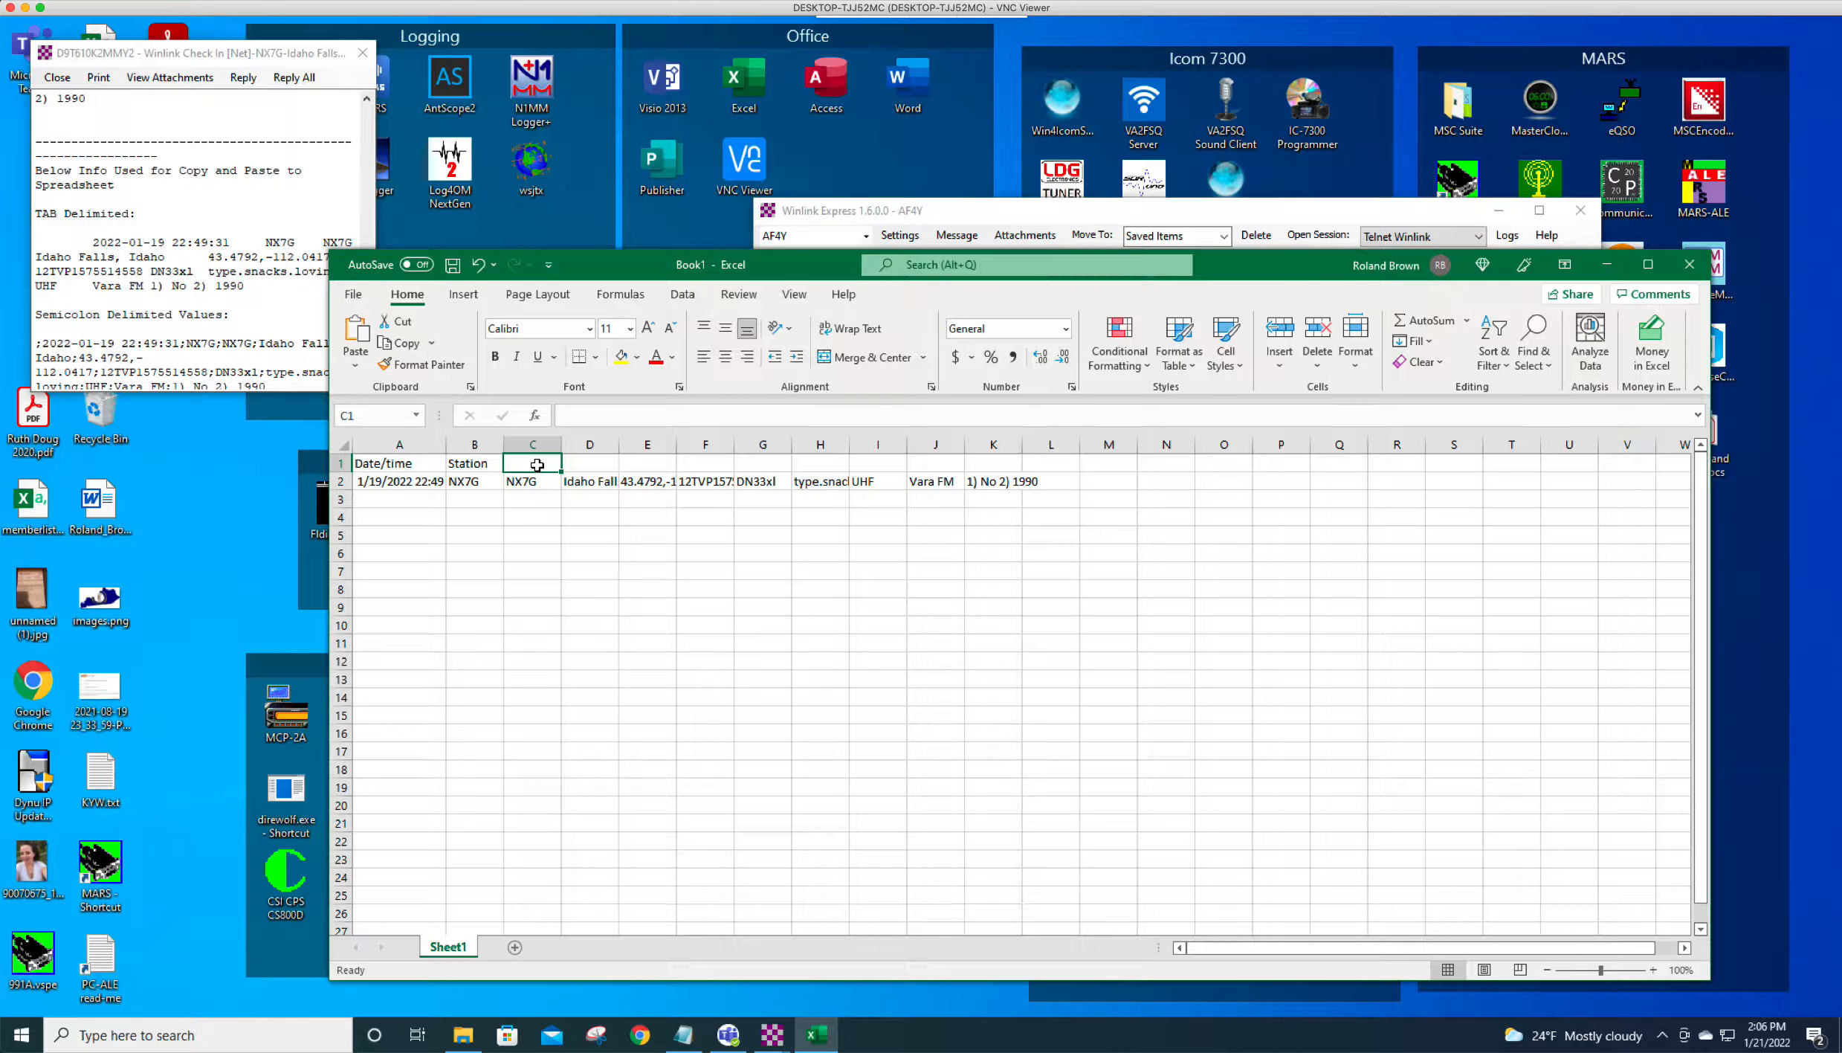
text(Call)
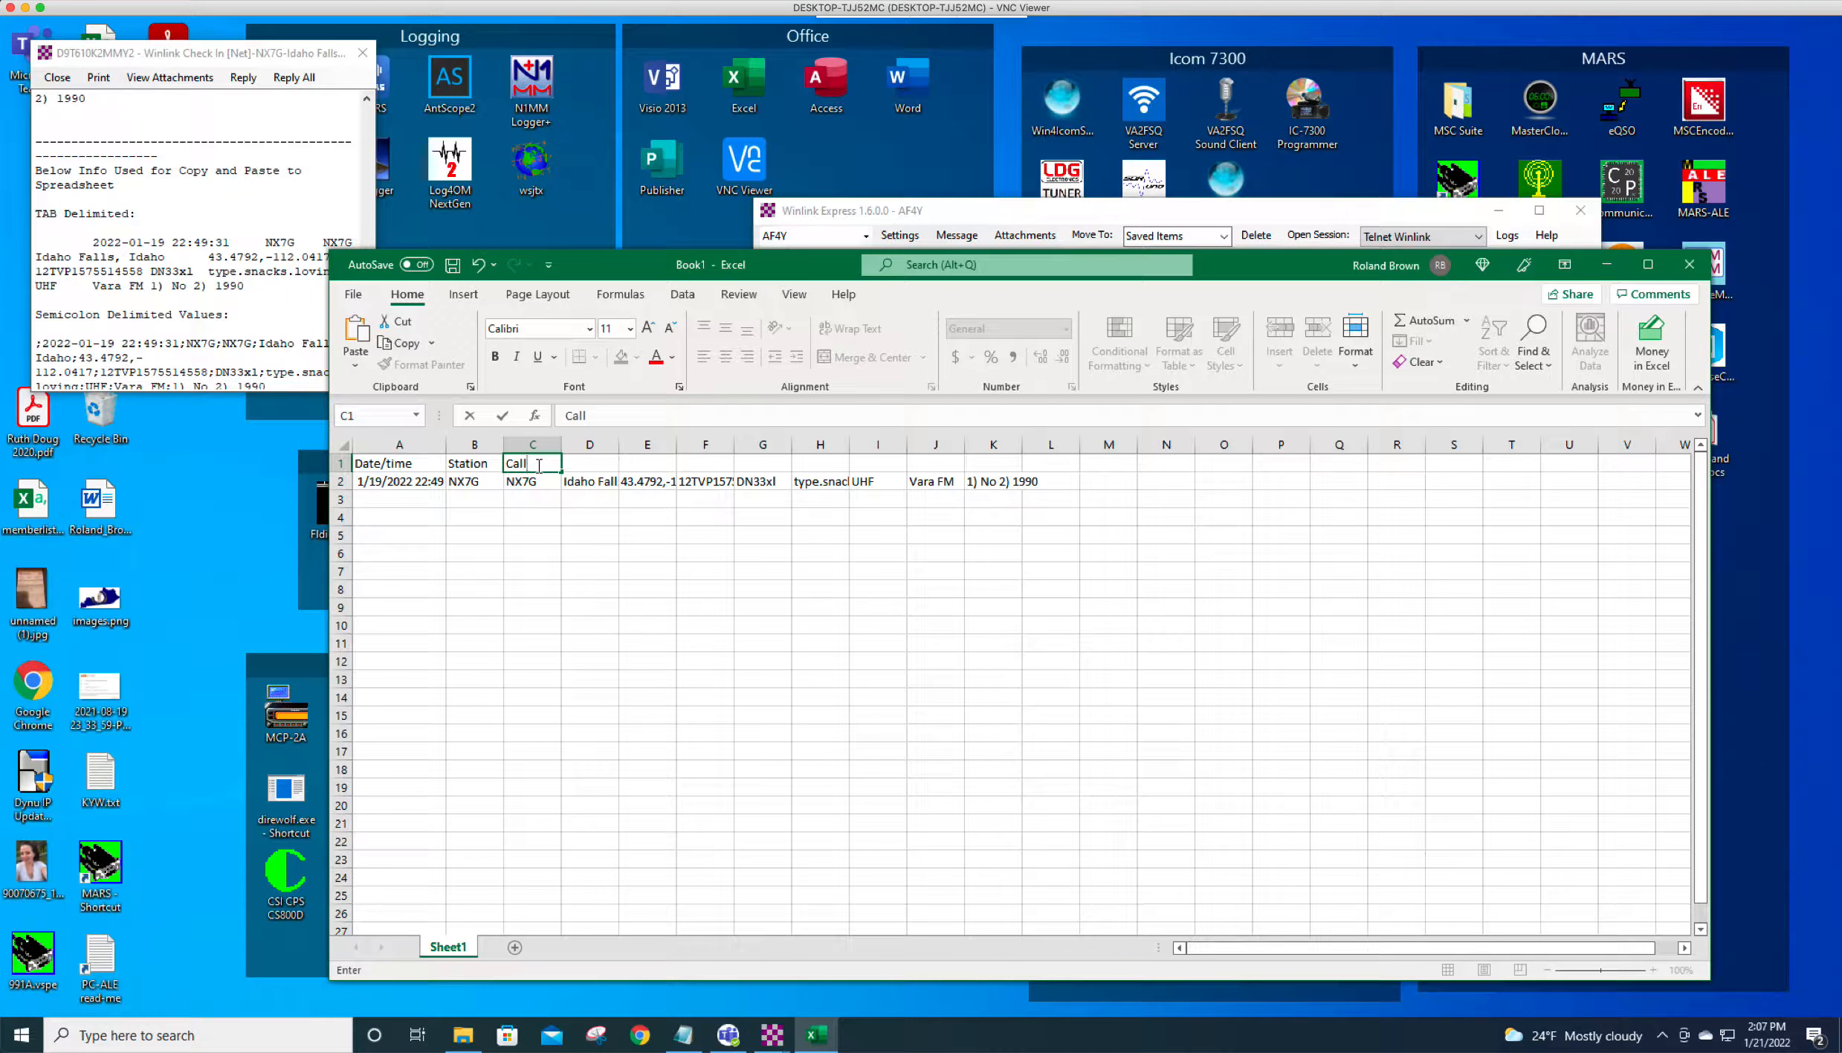
click(590, 463)
text(Ad)
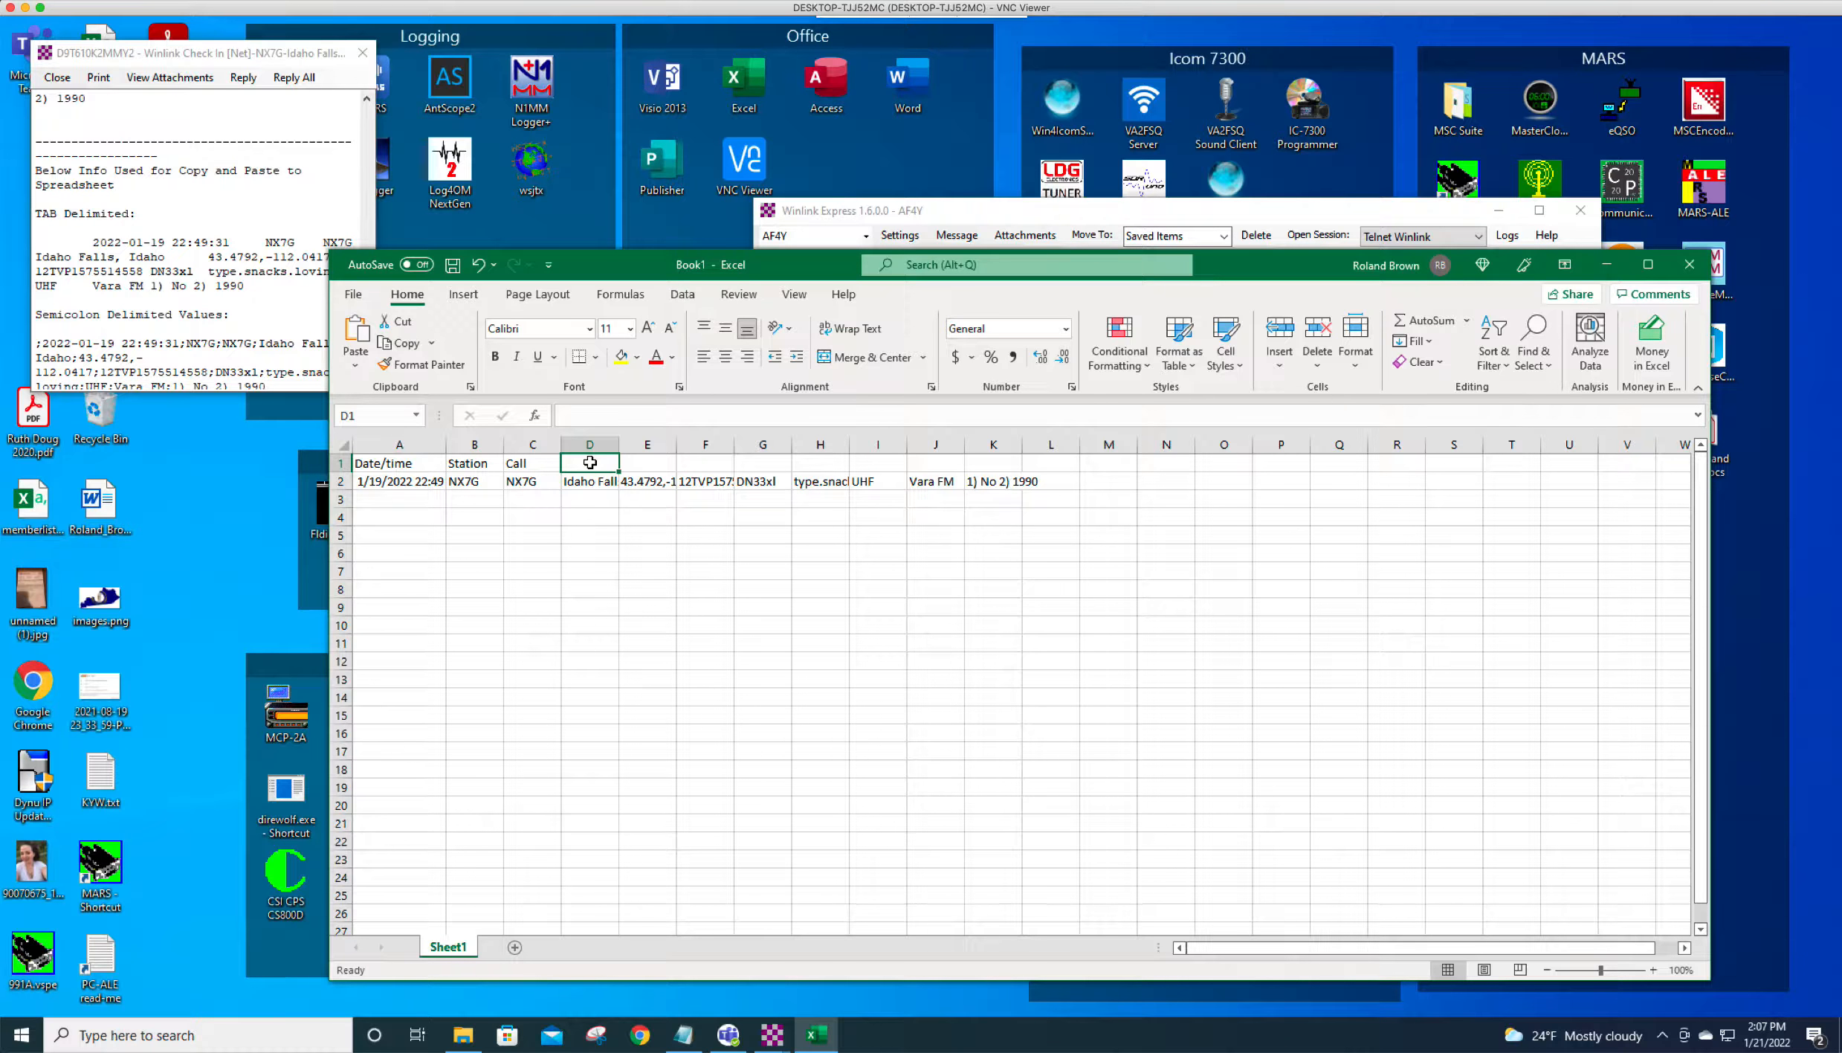
text(dress)
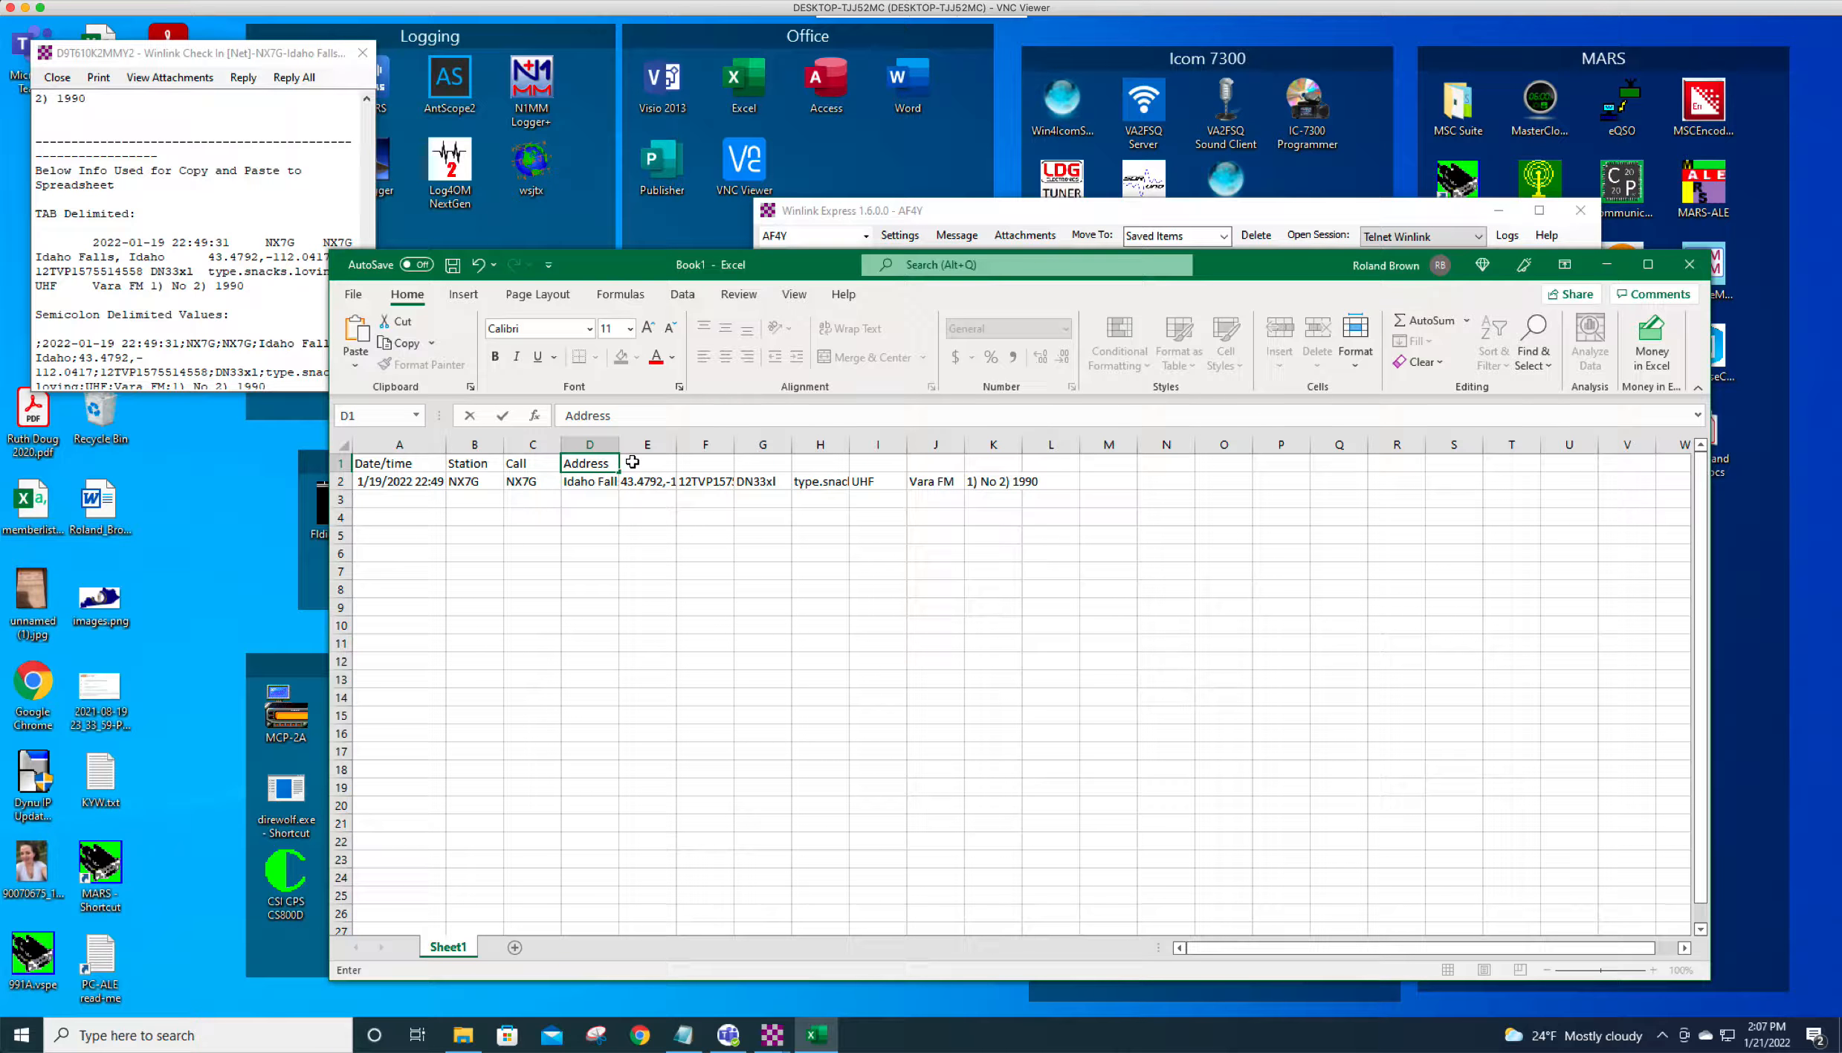
Enter the column headers Lat_Long, MIL_Grid, Grid and W3W in cells E1 to H1.
click(634, 462)
text(Lat_Long)
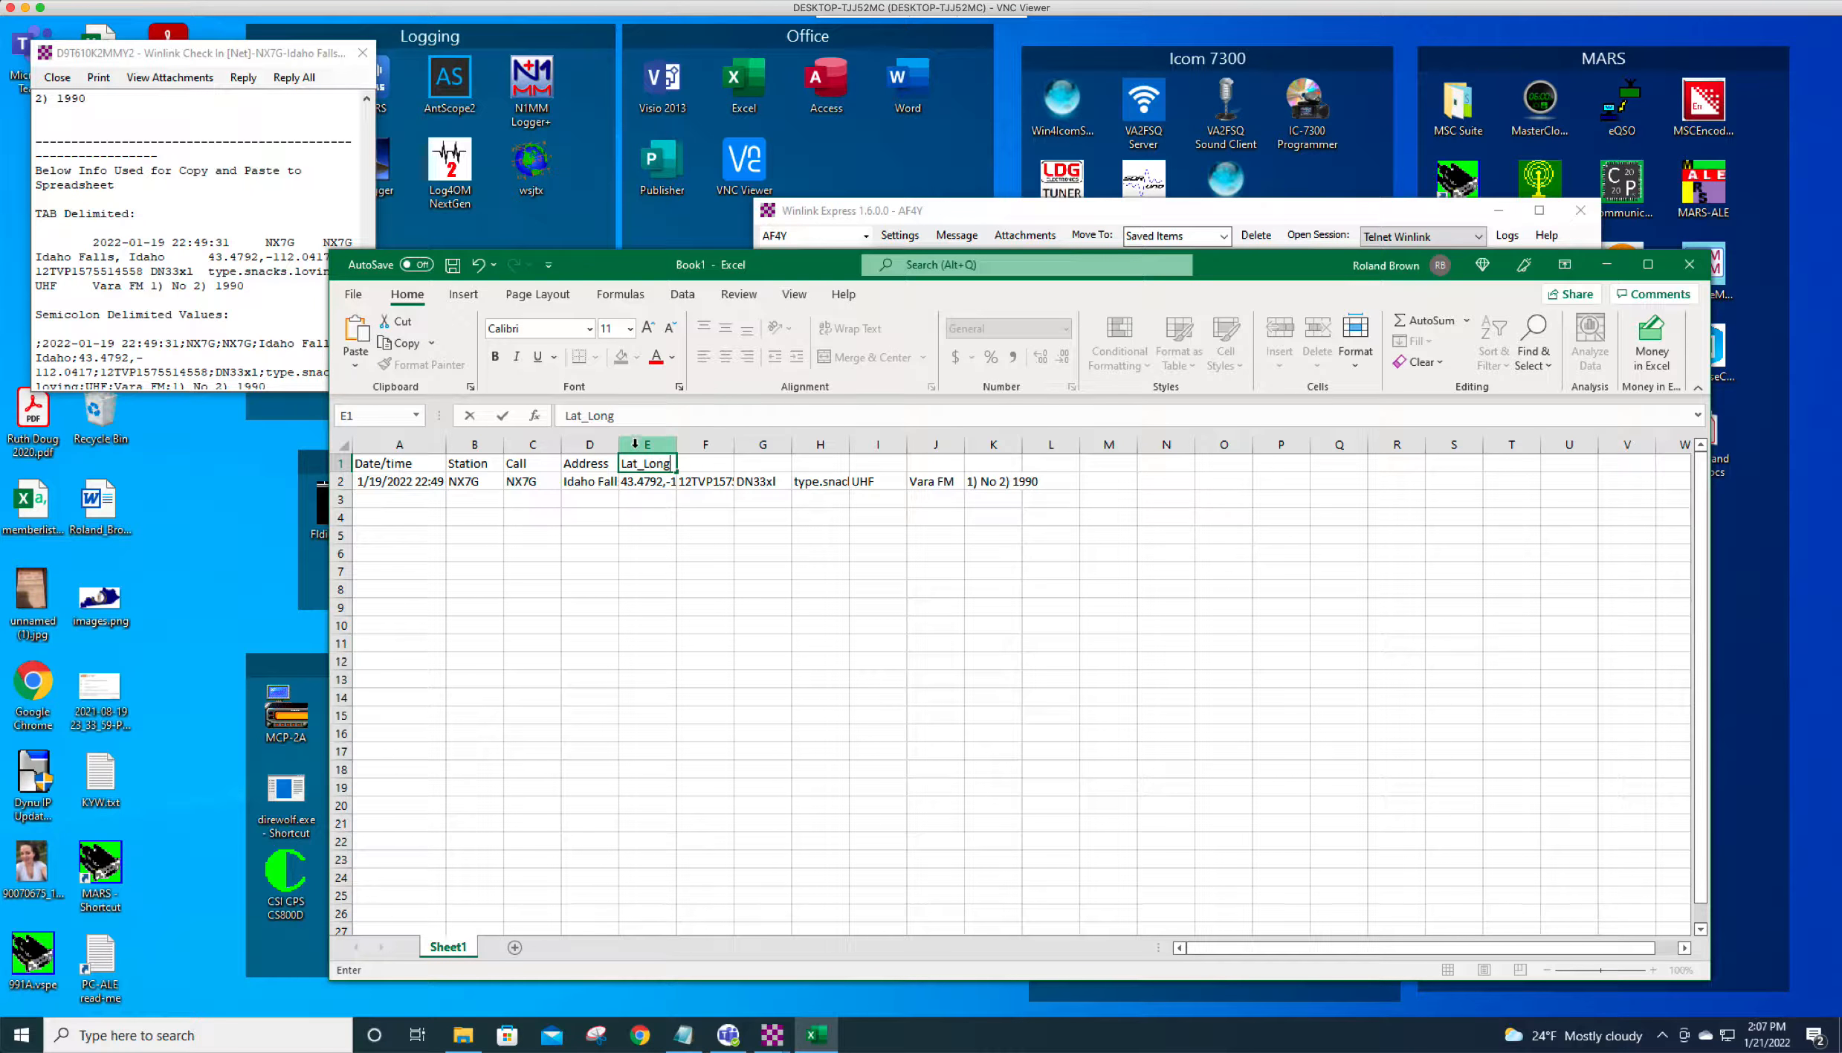
click(706, 463)
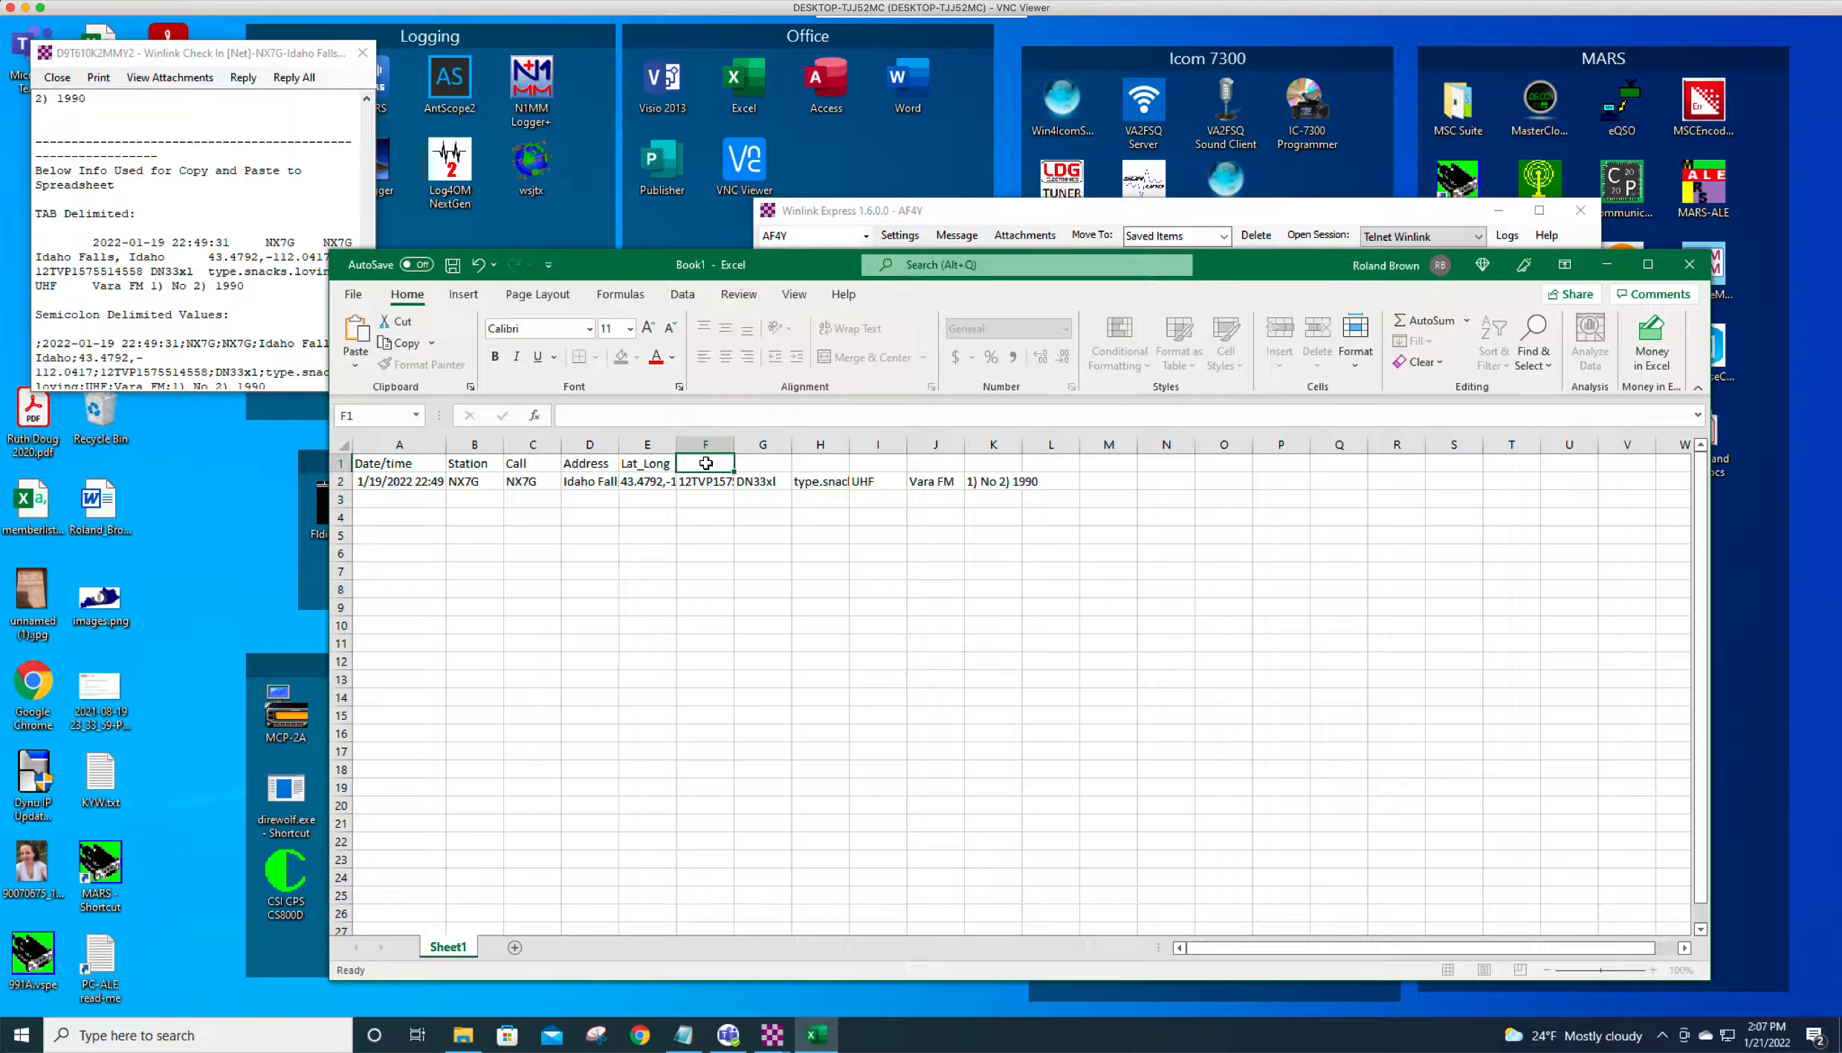
text(MIL_Grid)
click(759, 464)
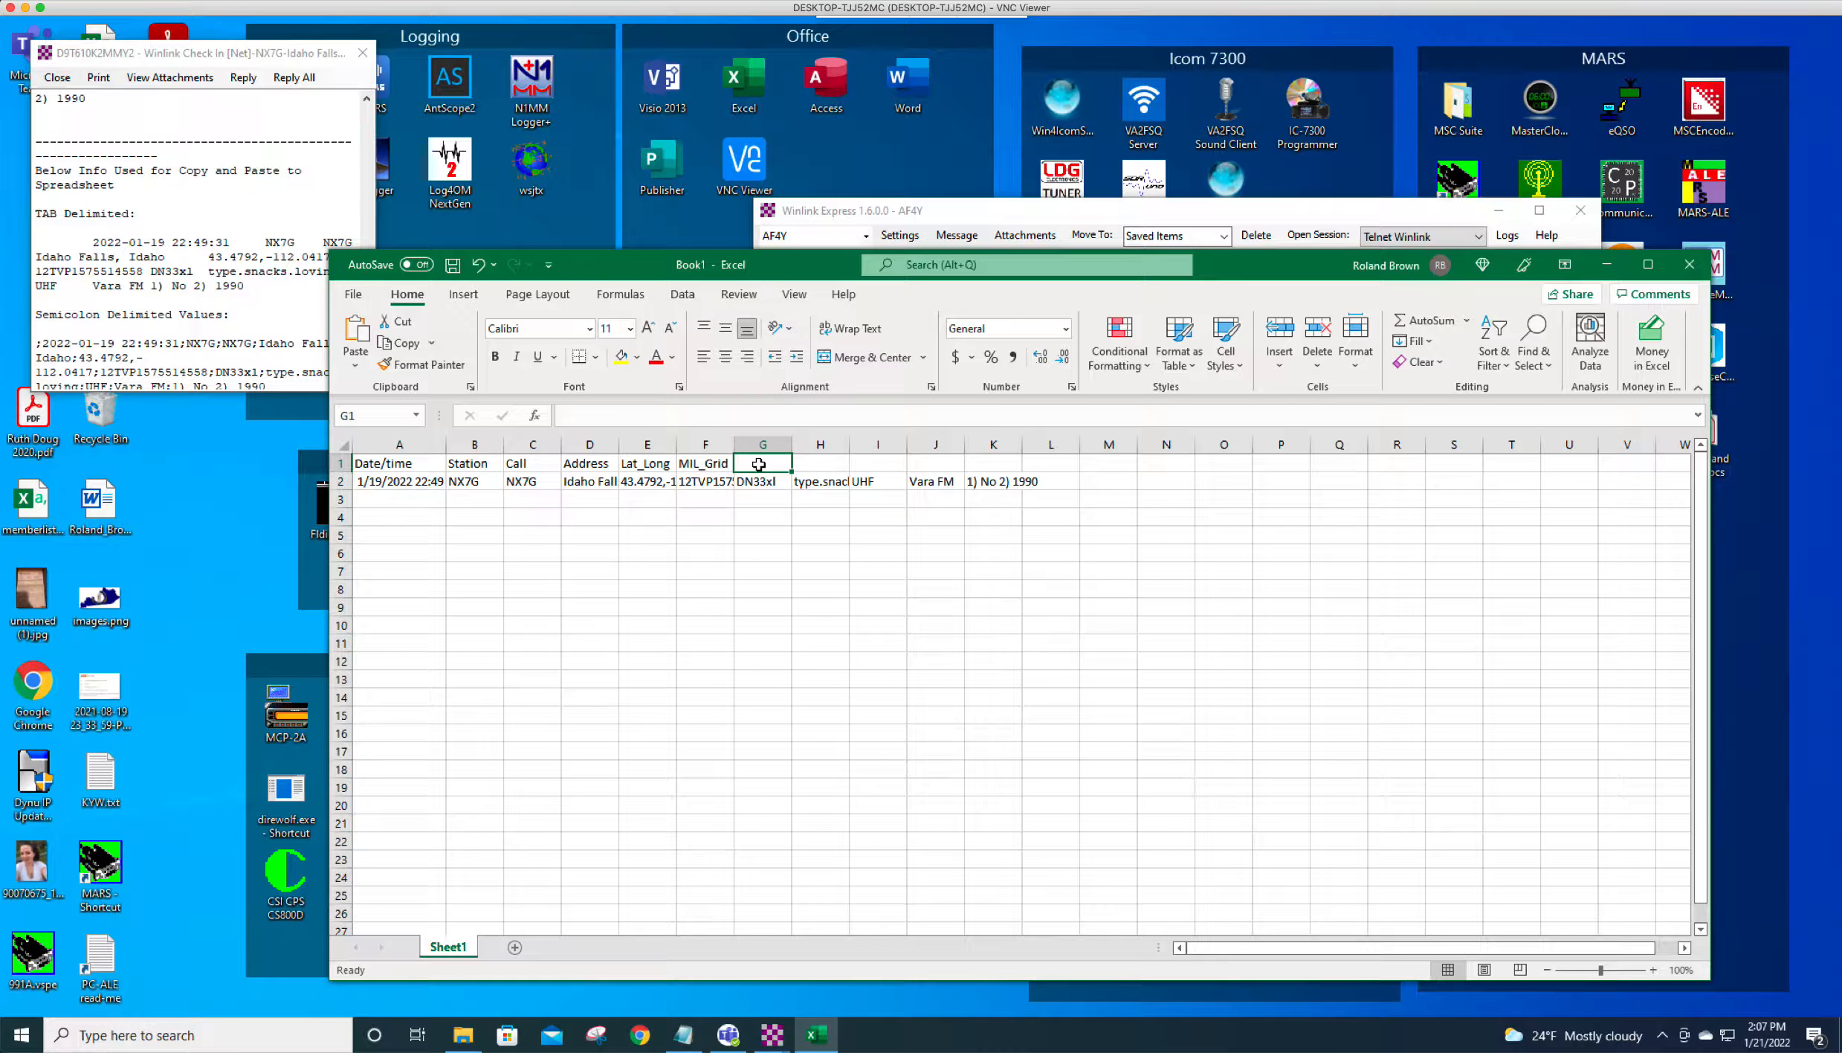
text(Grid)
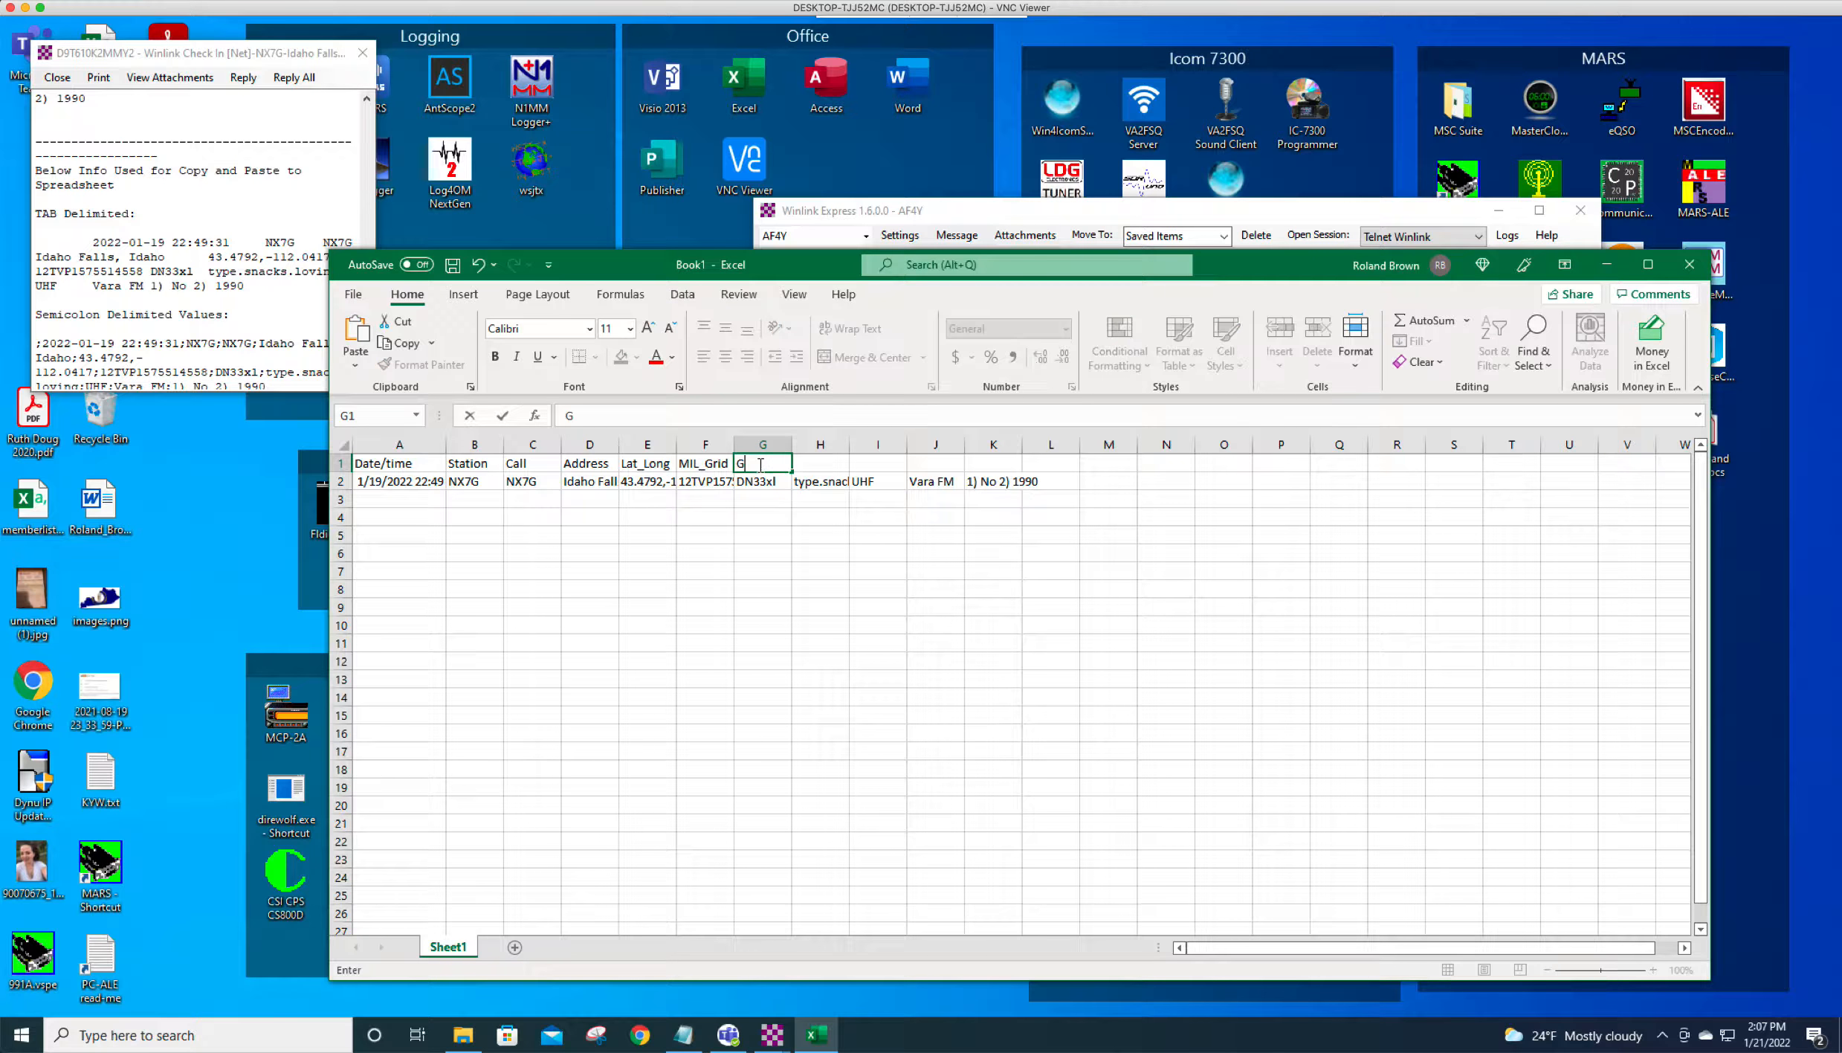
click(818, 465)
text(W3W)
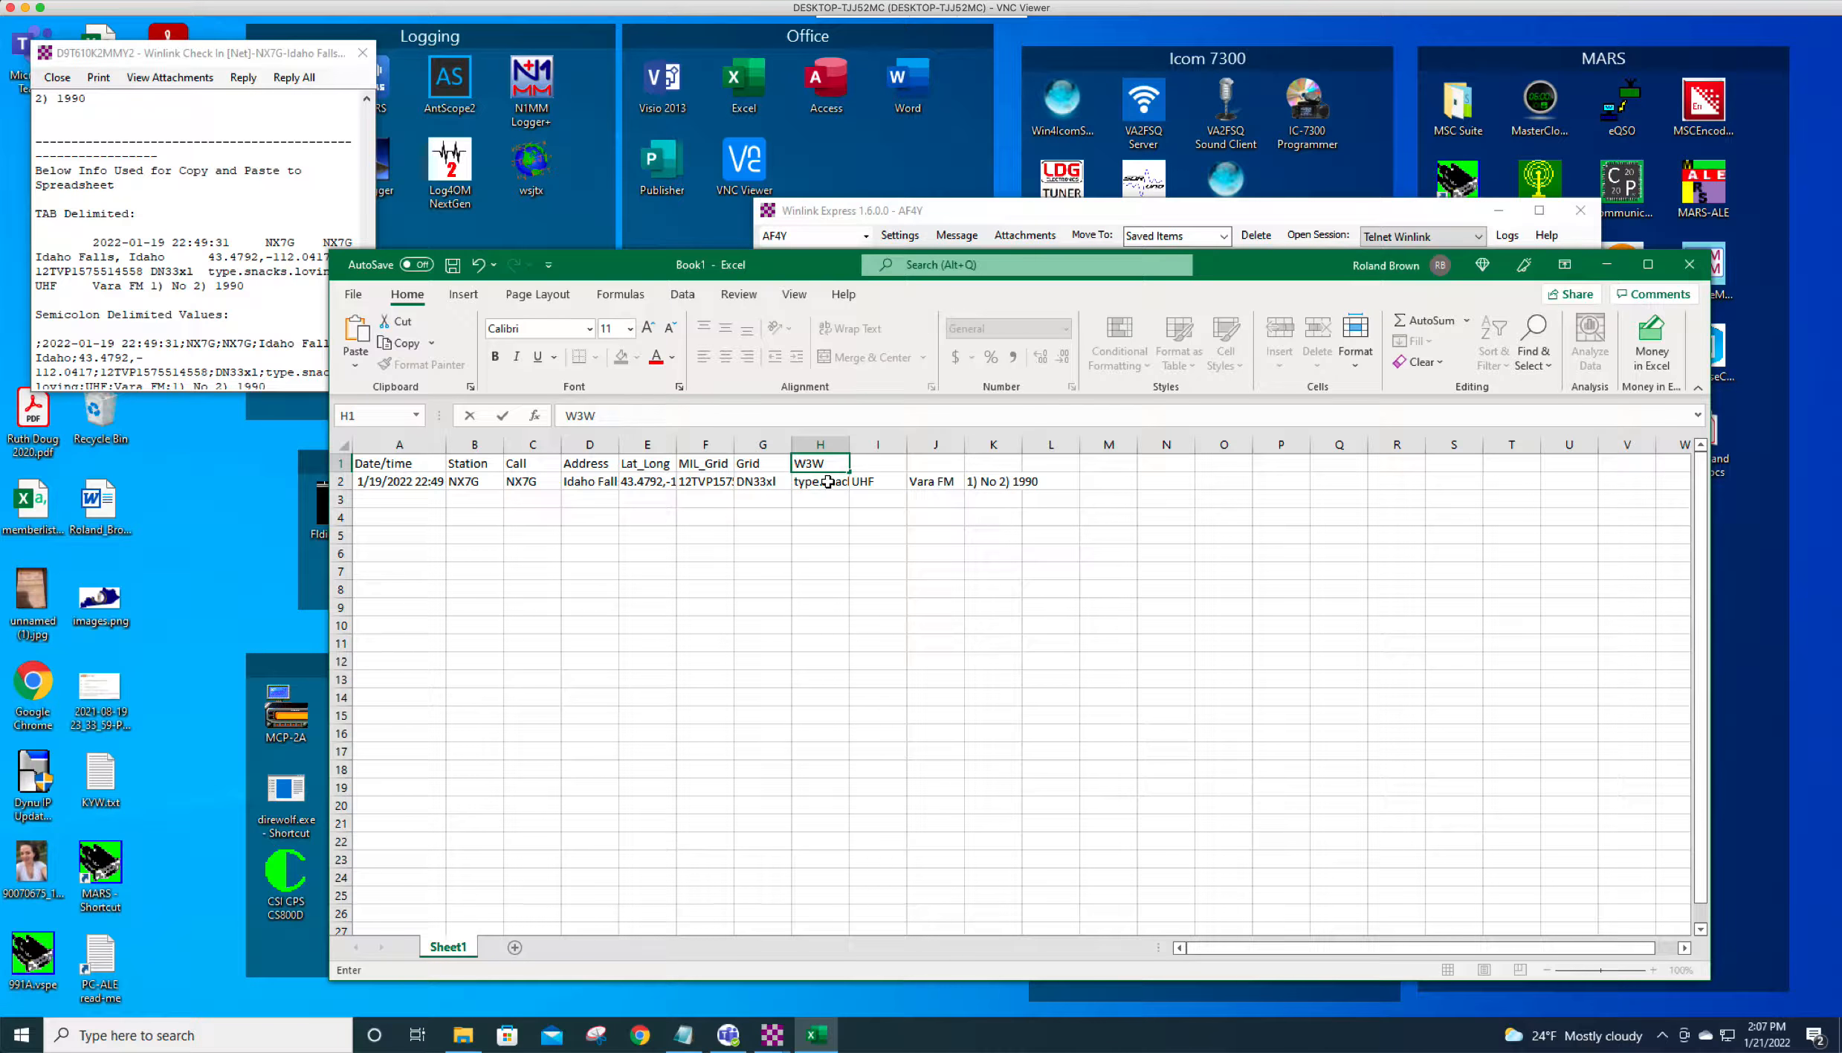
Enter the column headers Service, Mode and Answer in cells I1 to K1.
click(873, 461)
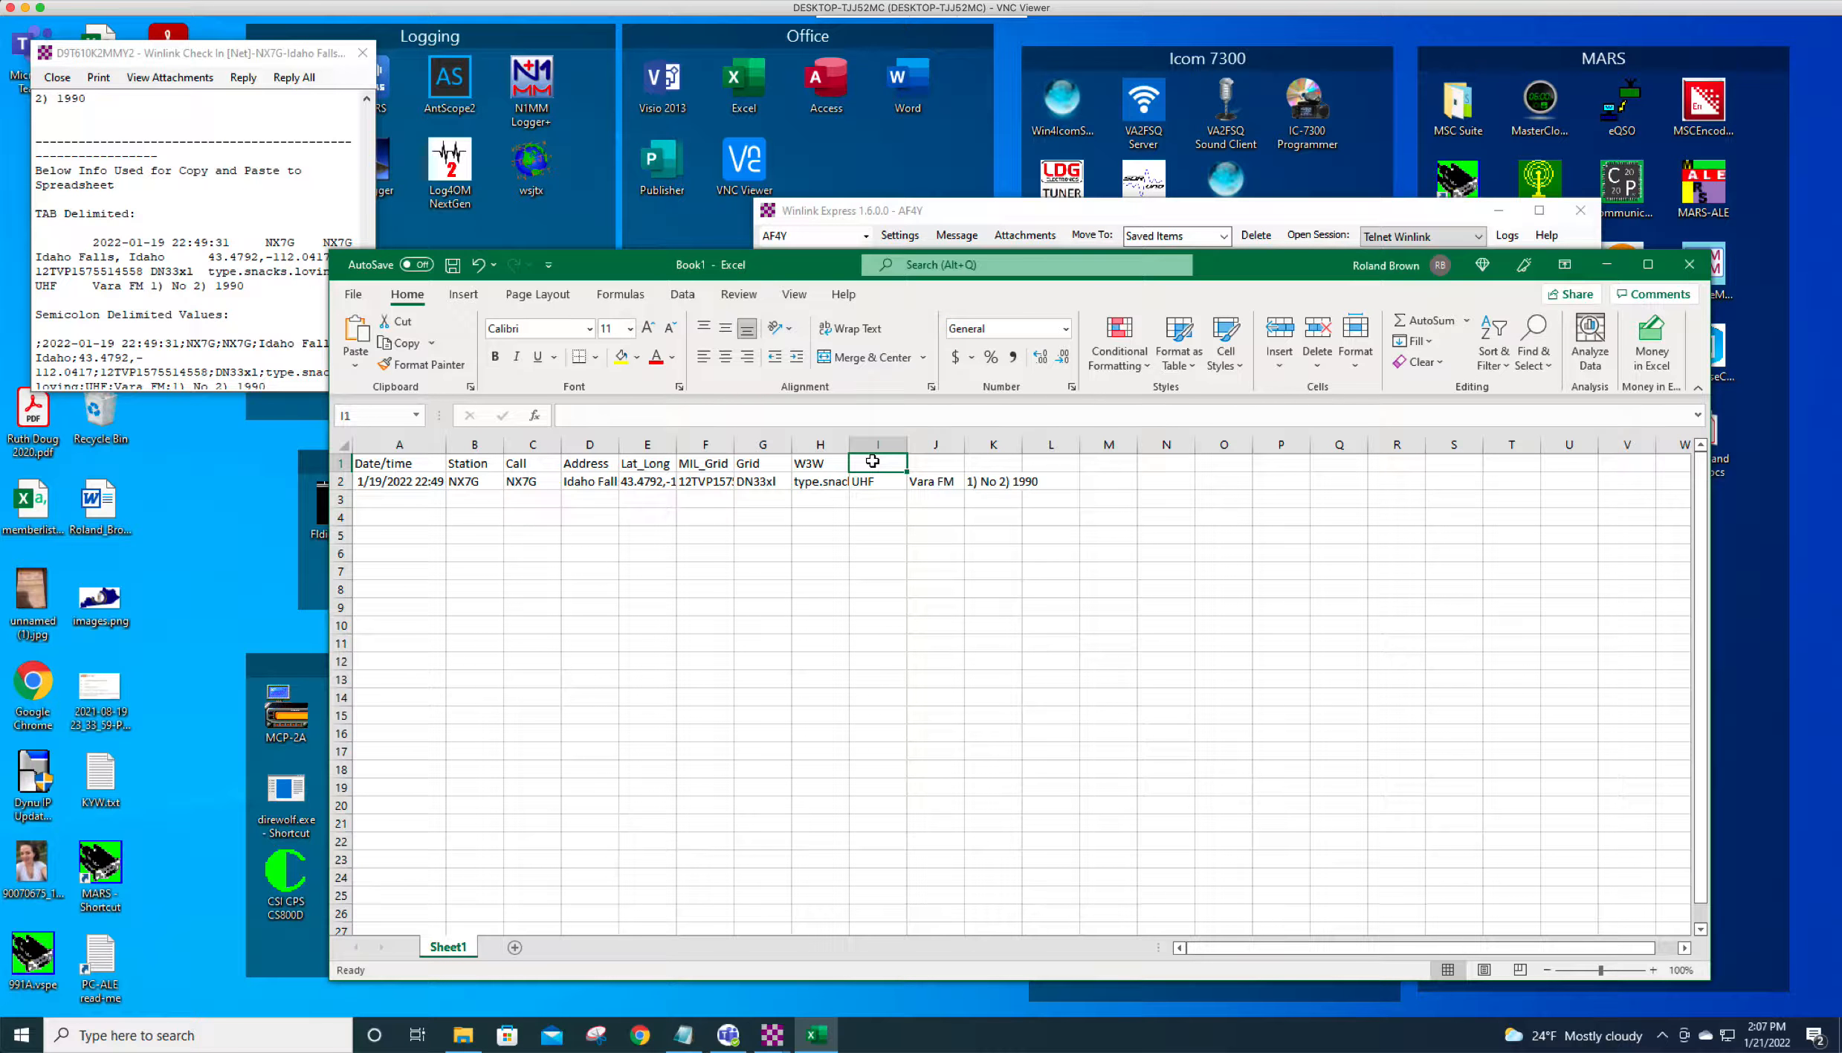
text(Service)
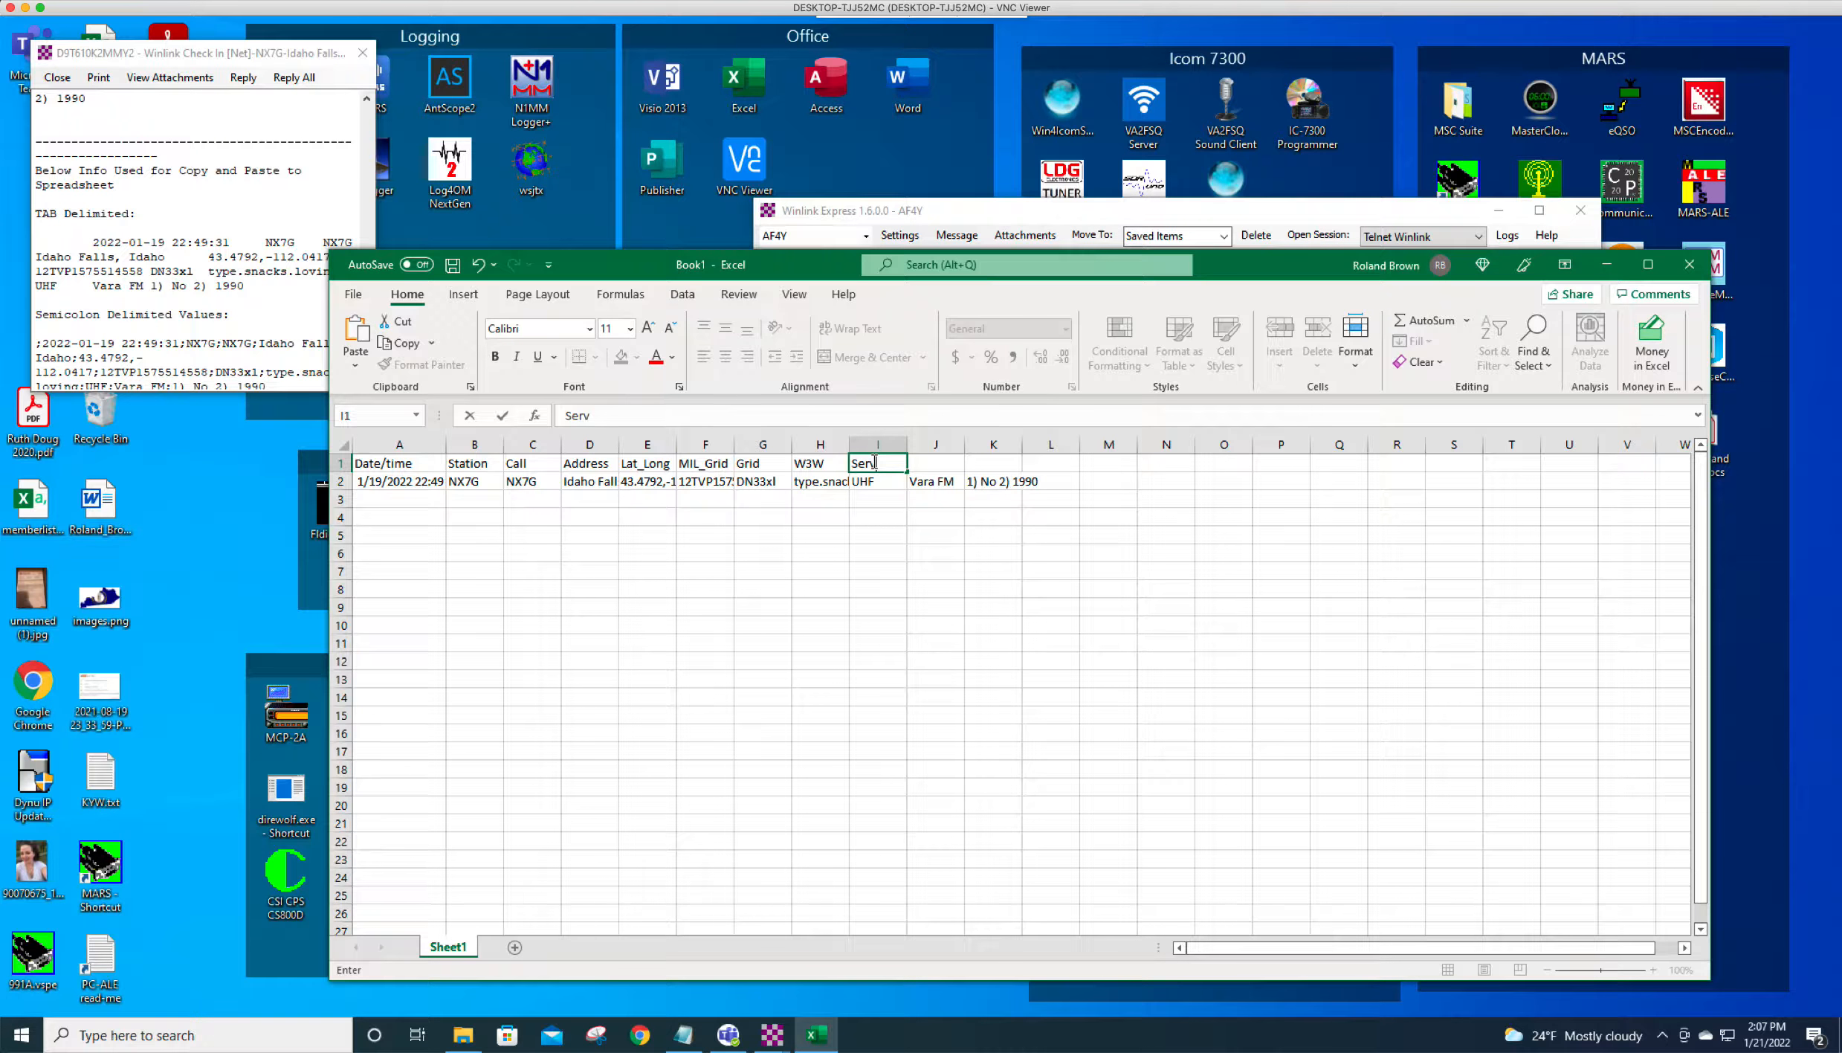
click(931, 465)
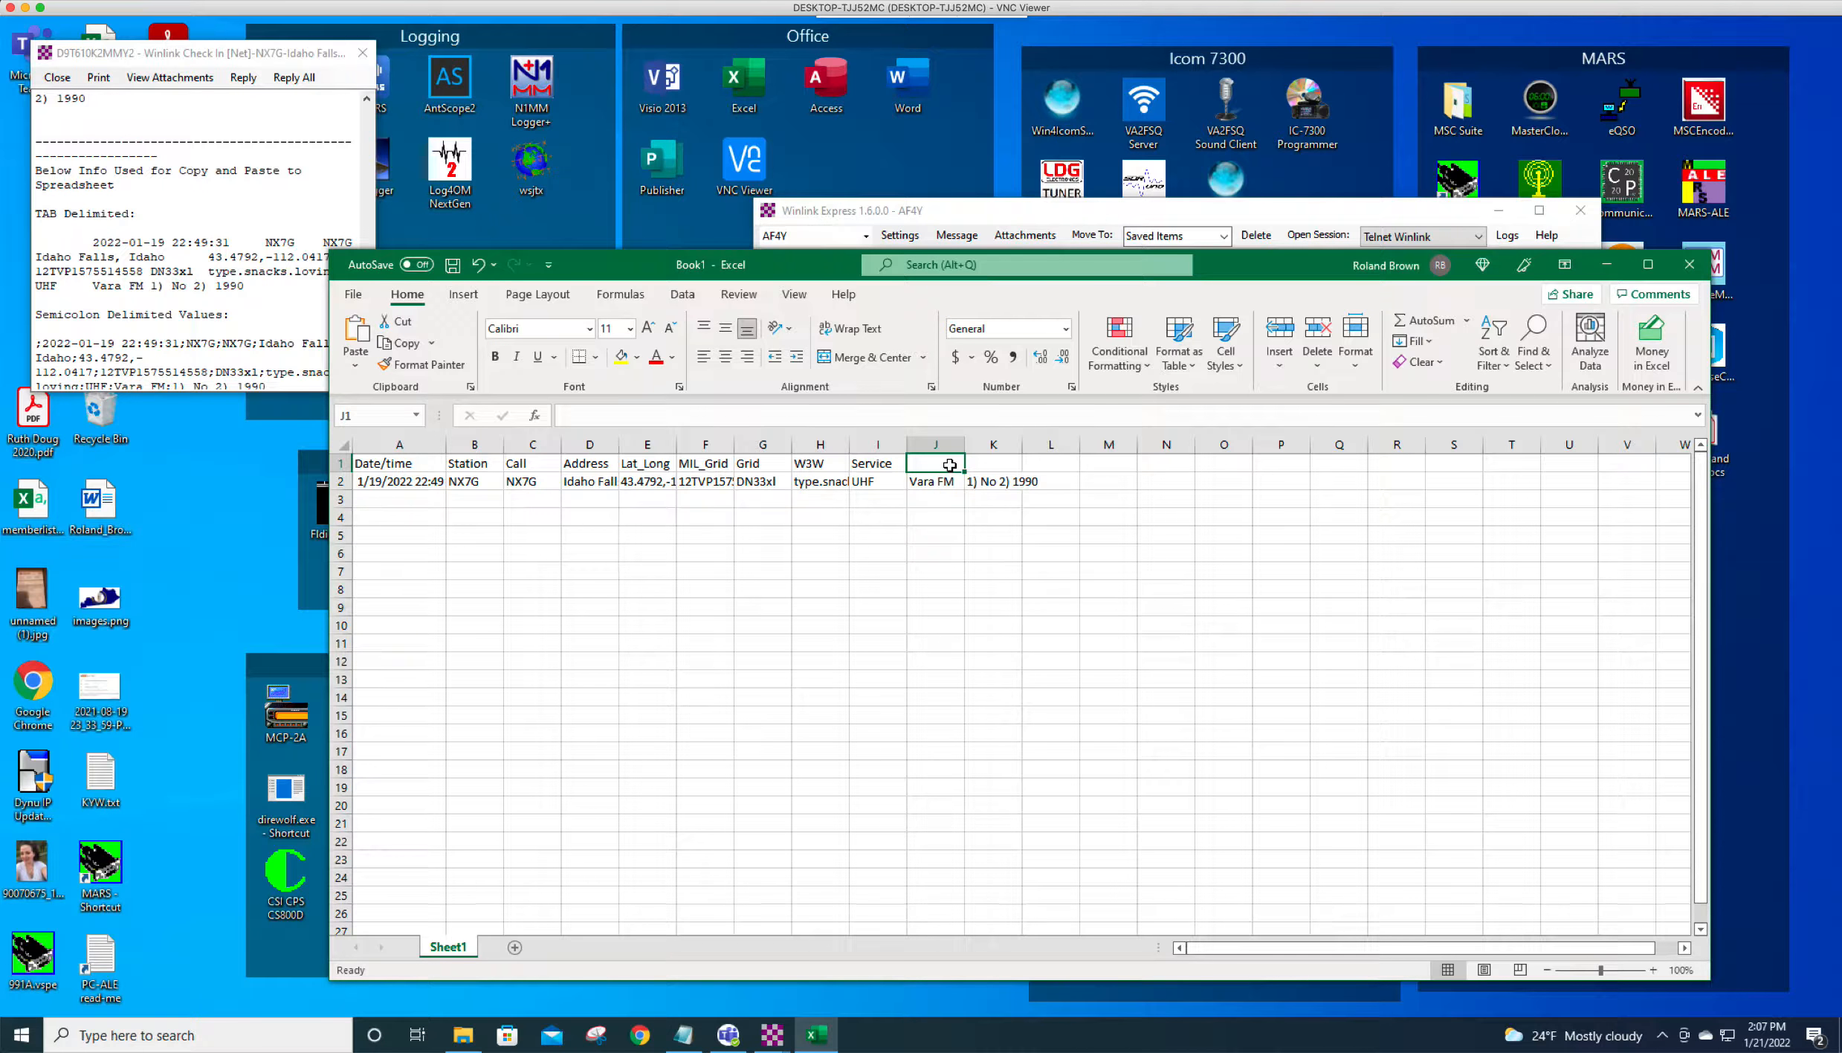
text(Mode)
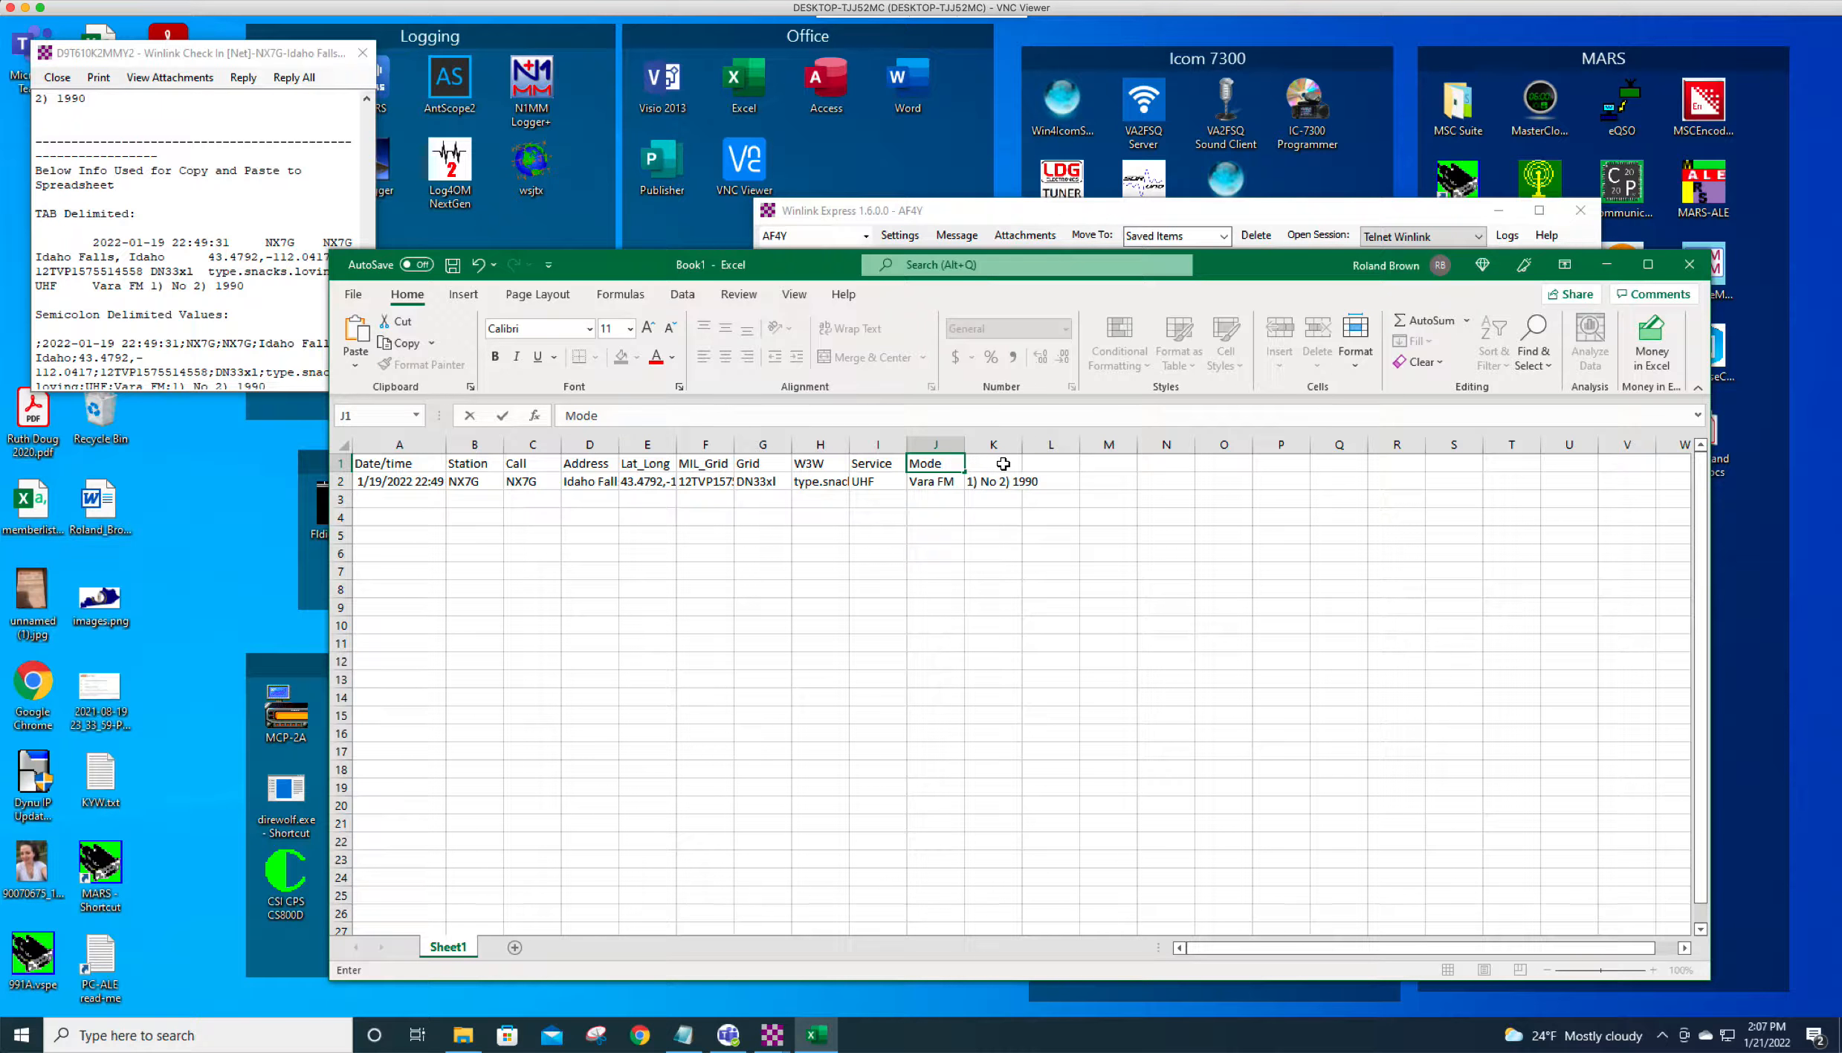
click(1003, 465)
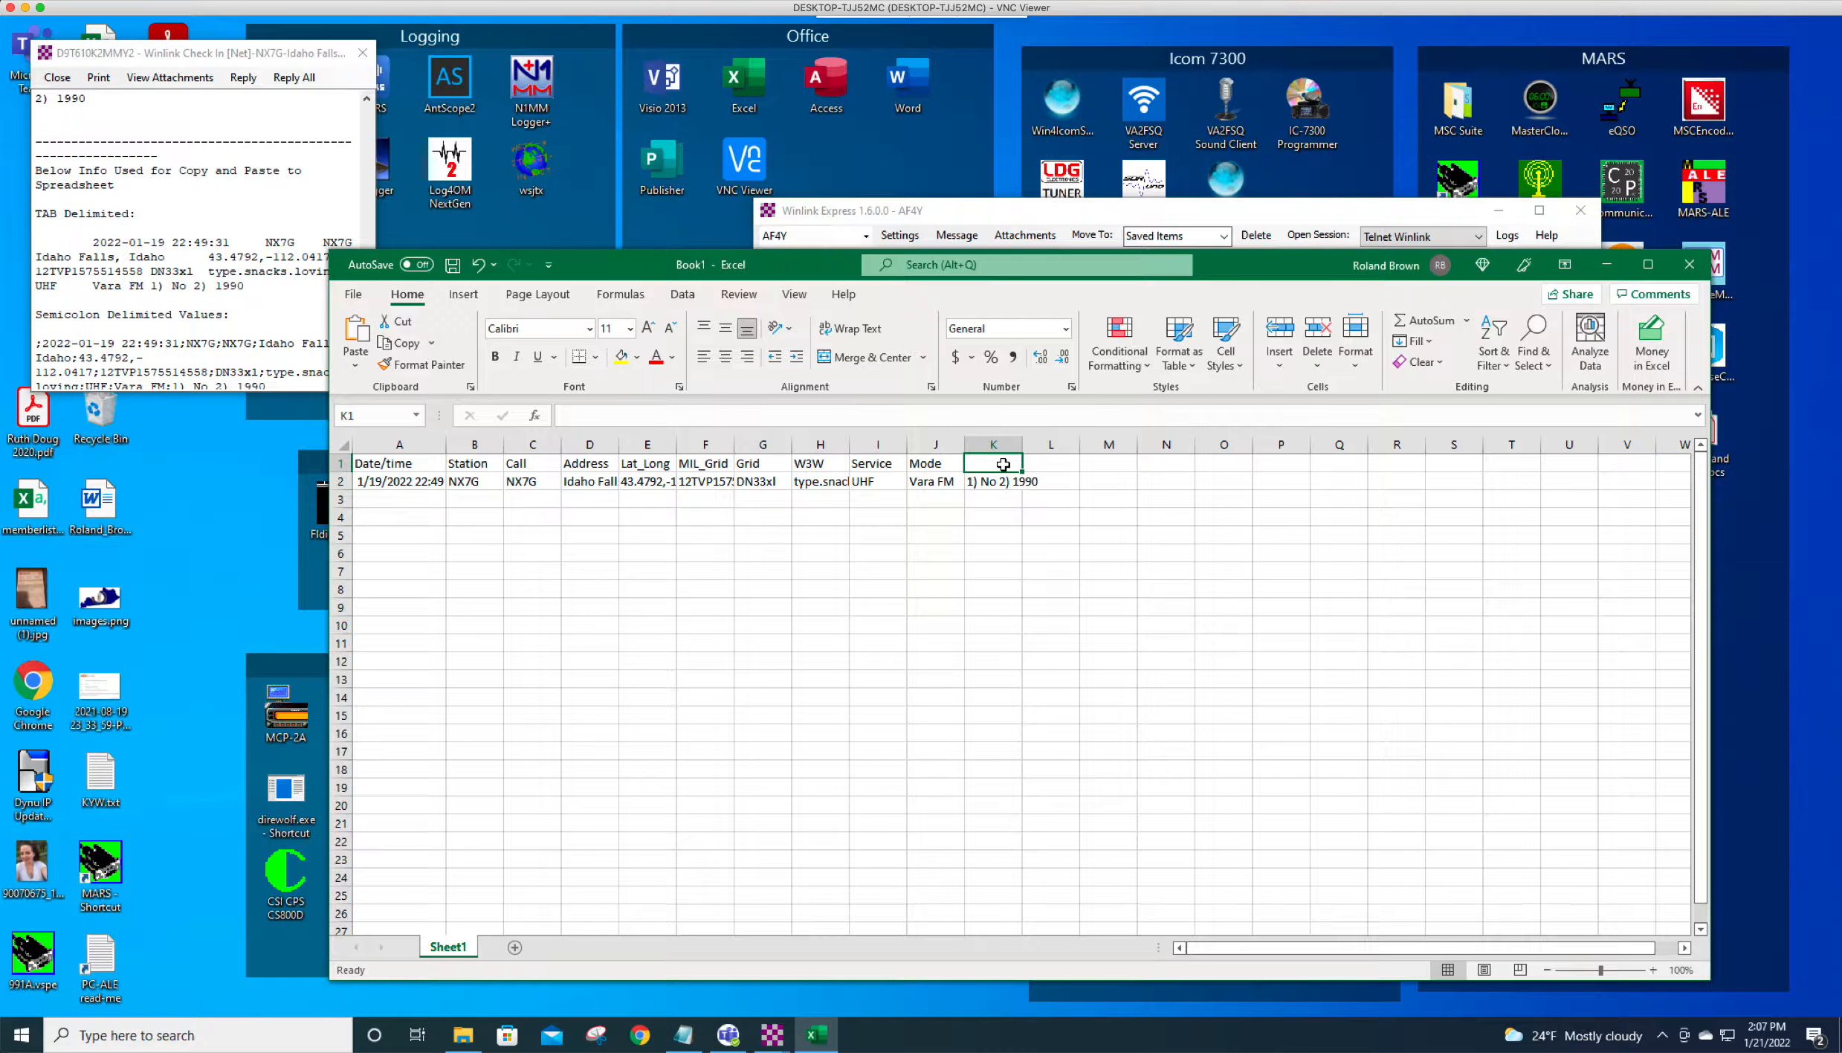
text(Answer)
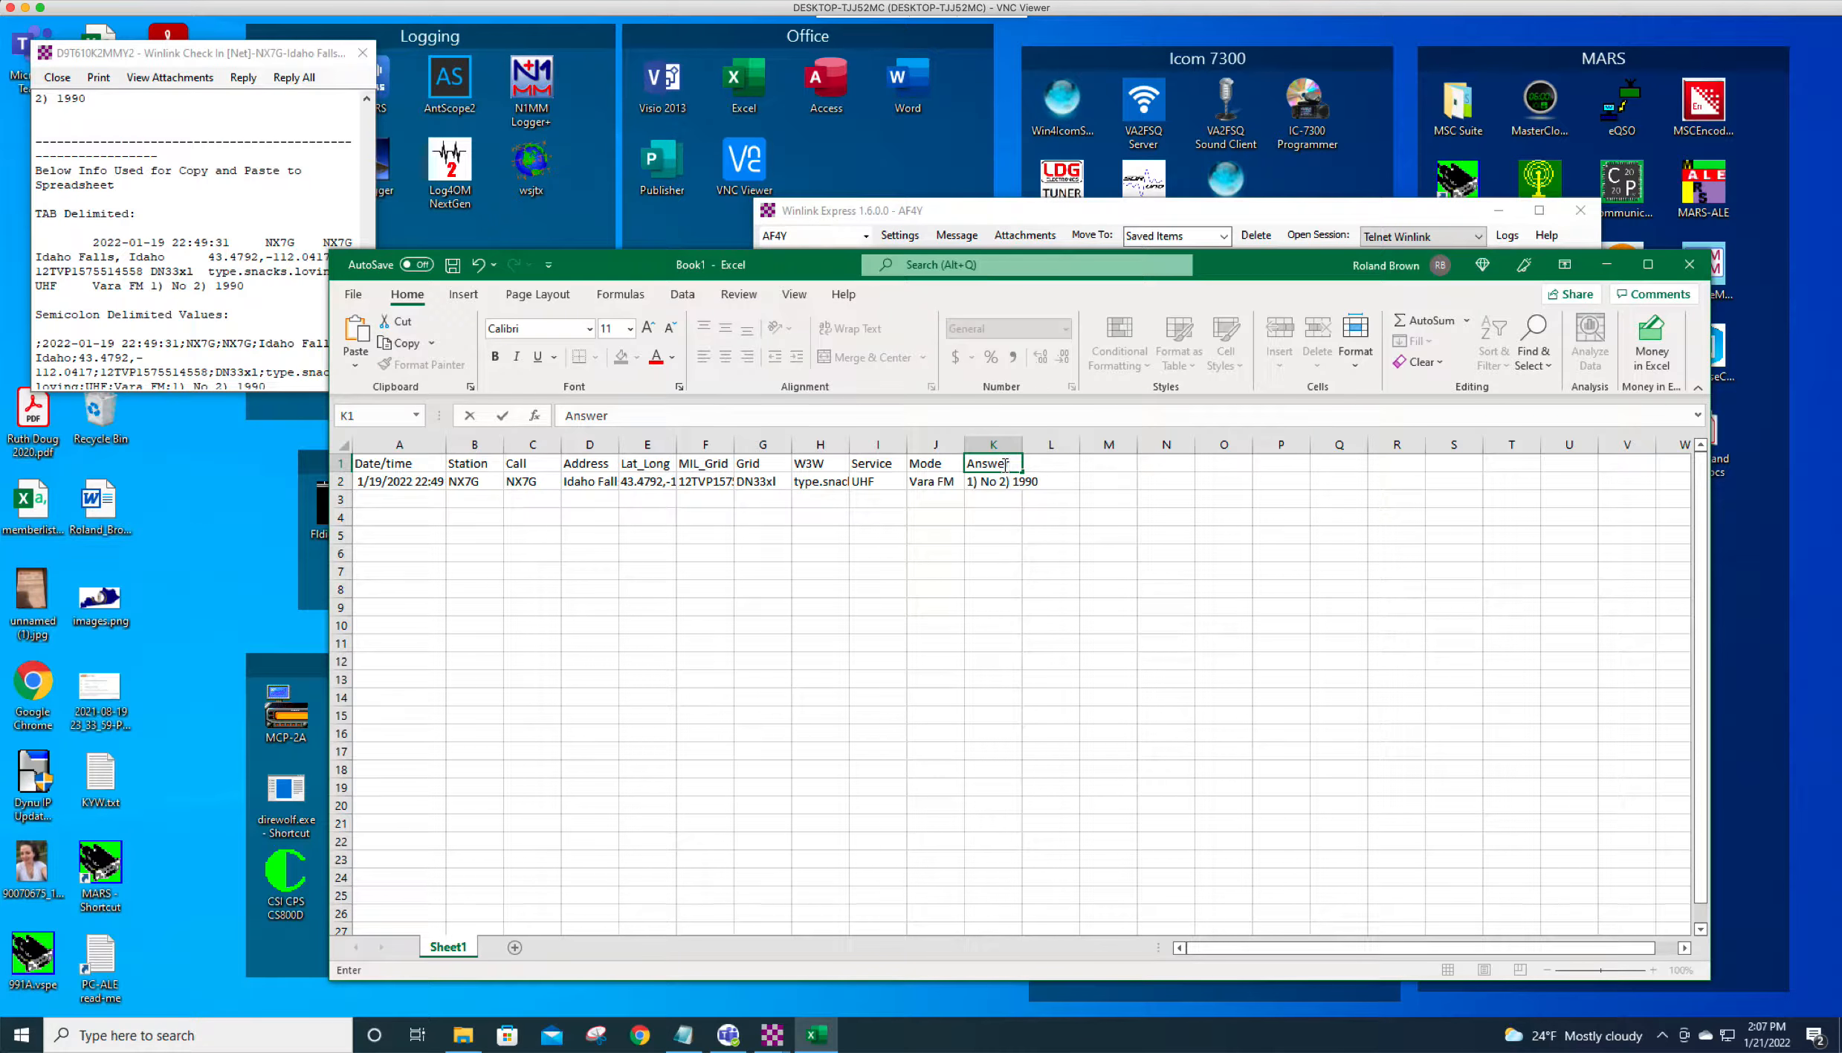
click(929, 522)
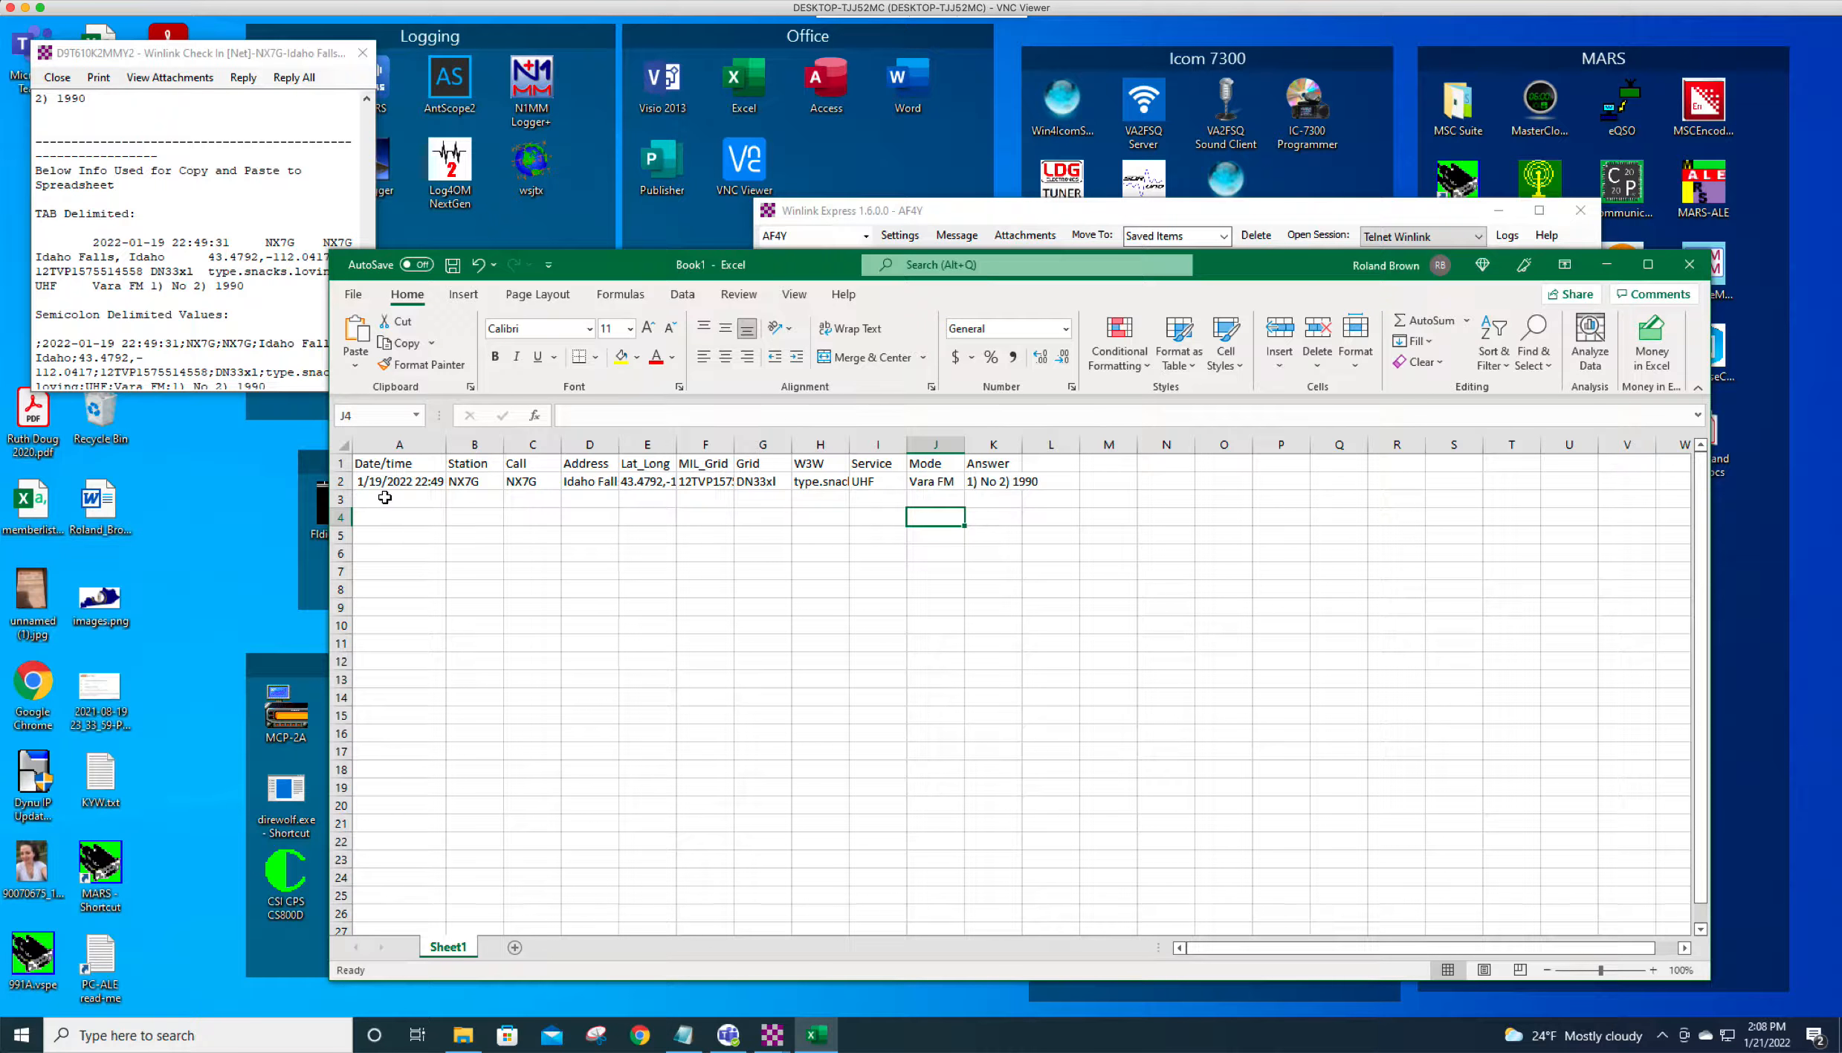
Save the workbook as demo in Excel Workbook (*.xlsx) format to the personal OneDrive.
click(353, 295)
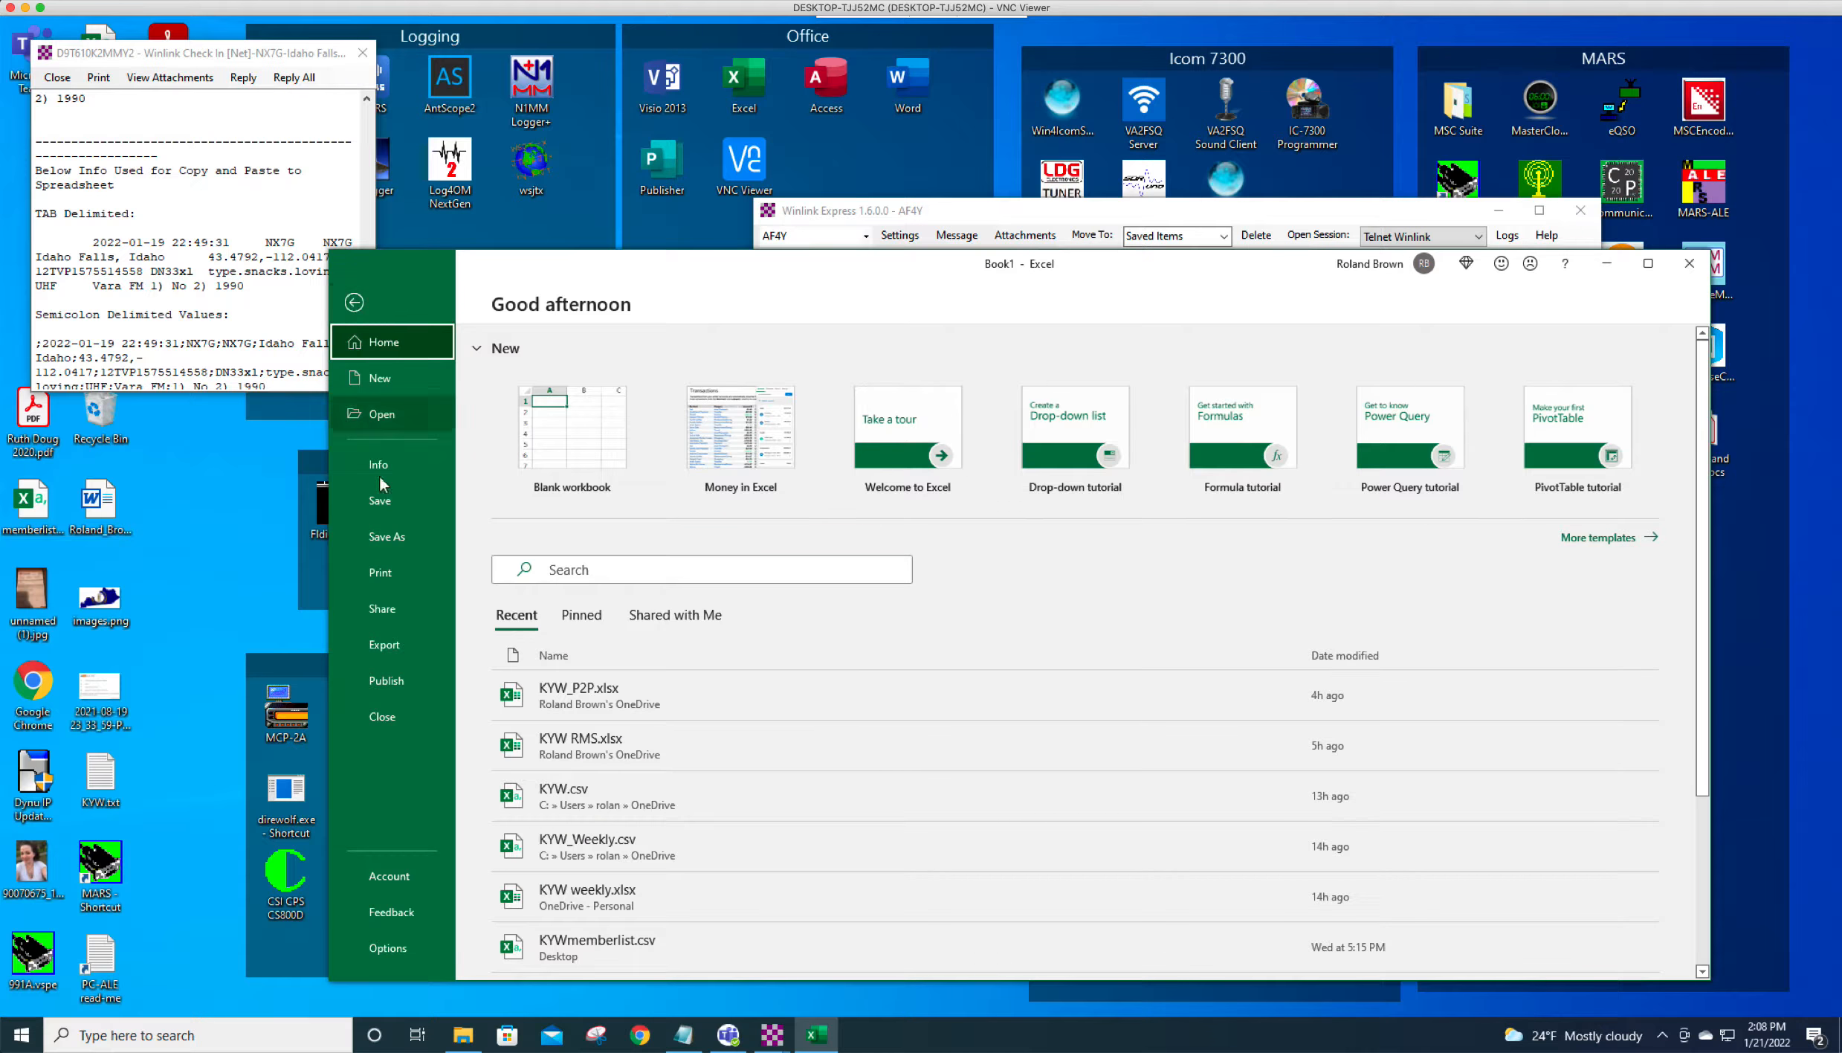
click(387, 536)
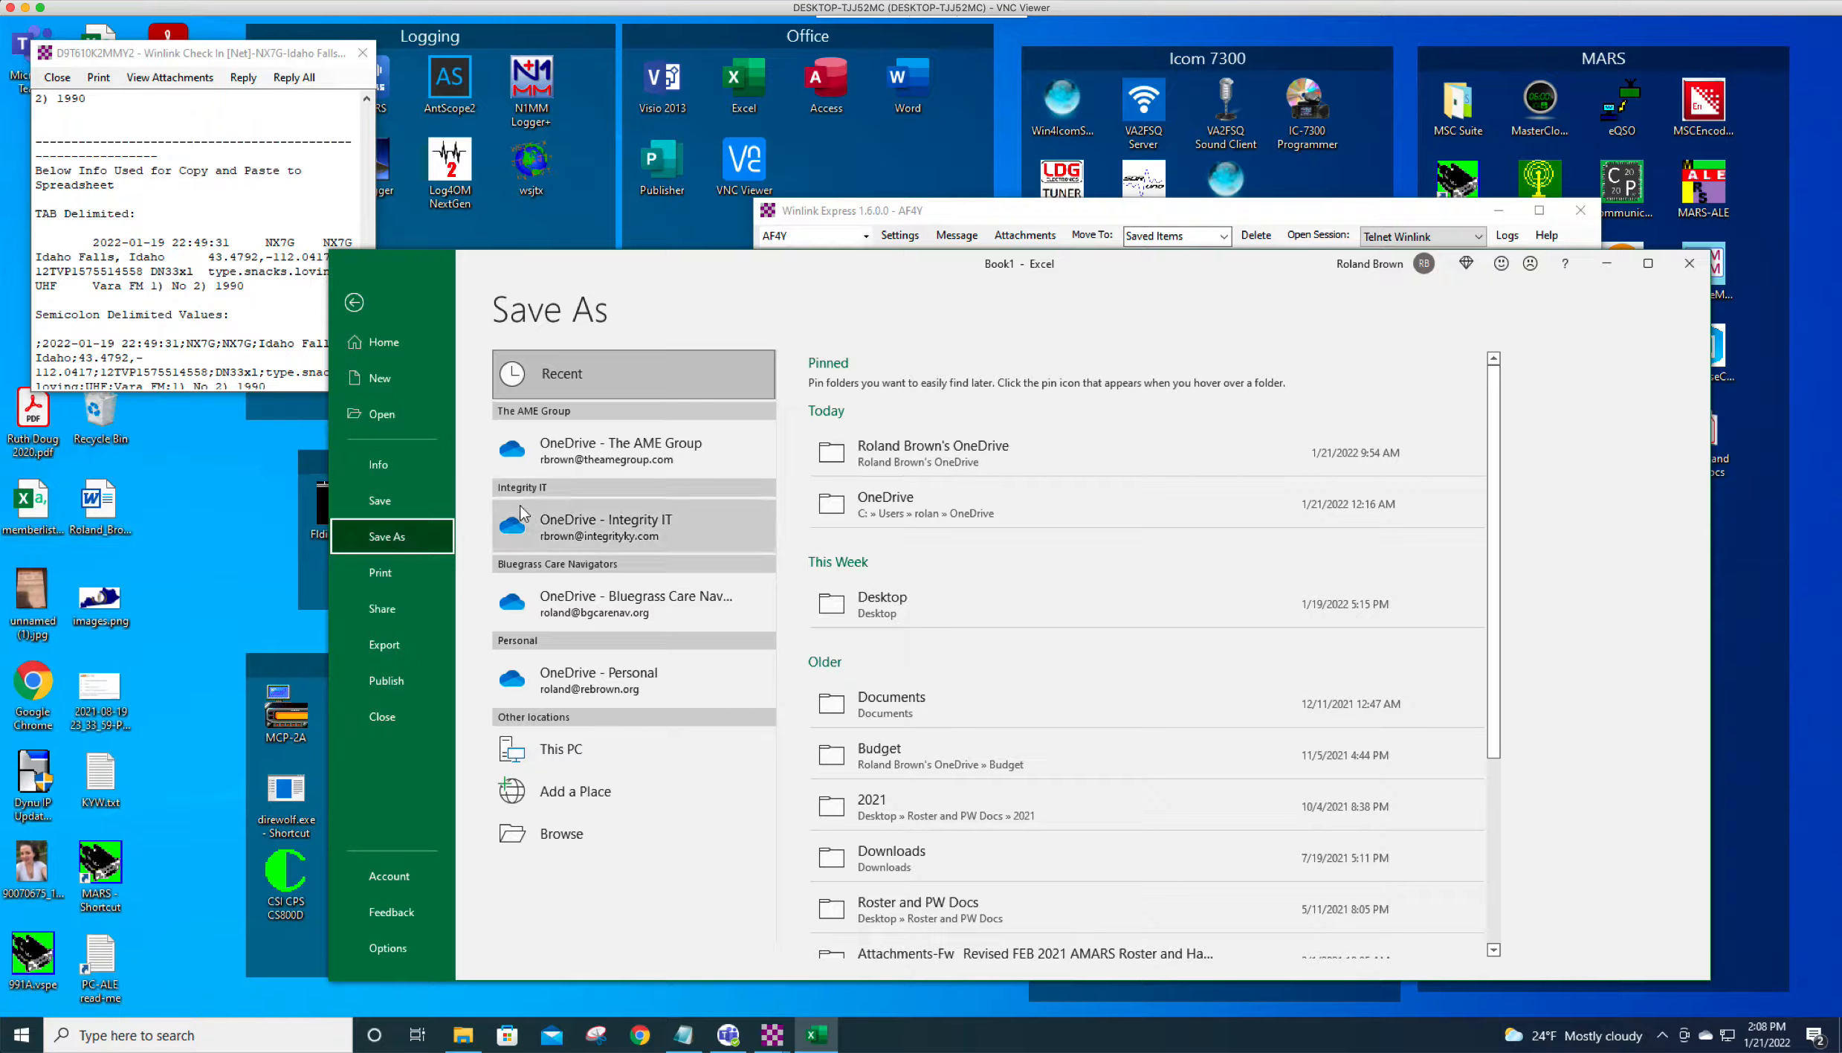
click(569, 678)
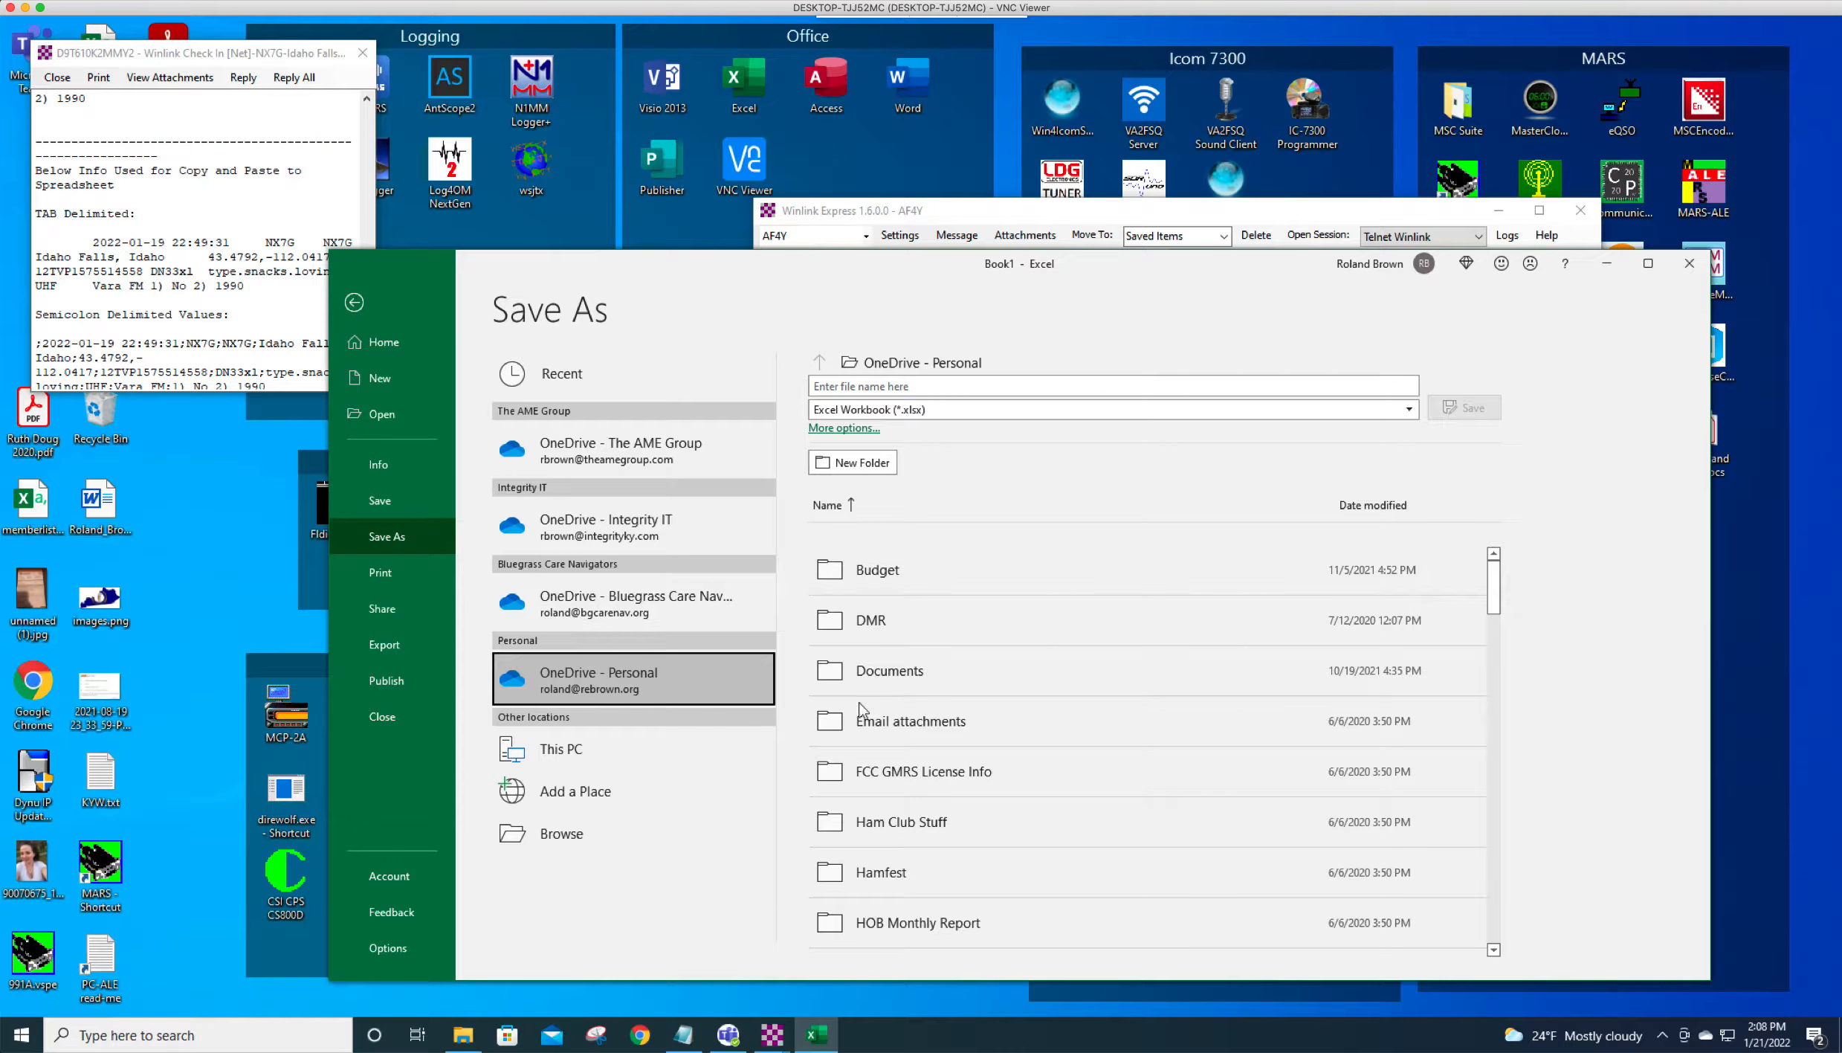
click(902, 385)
text(de)
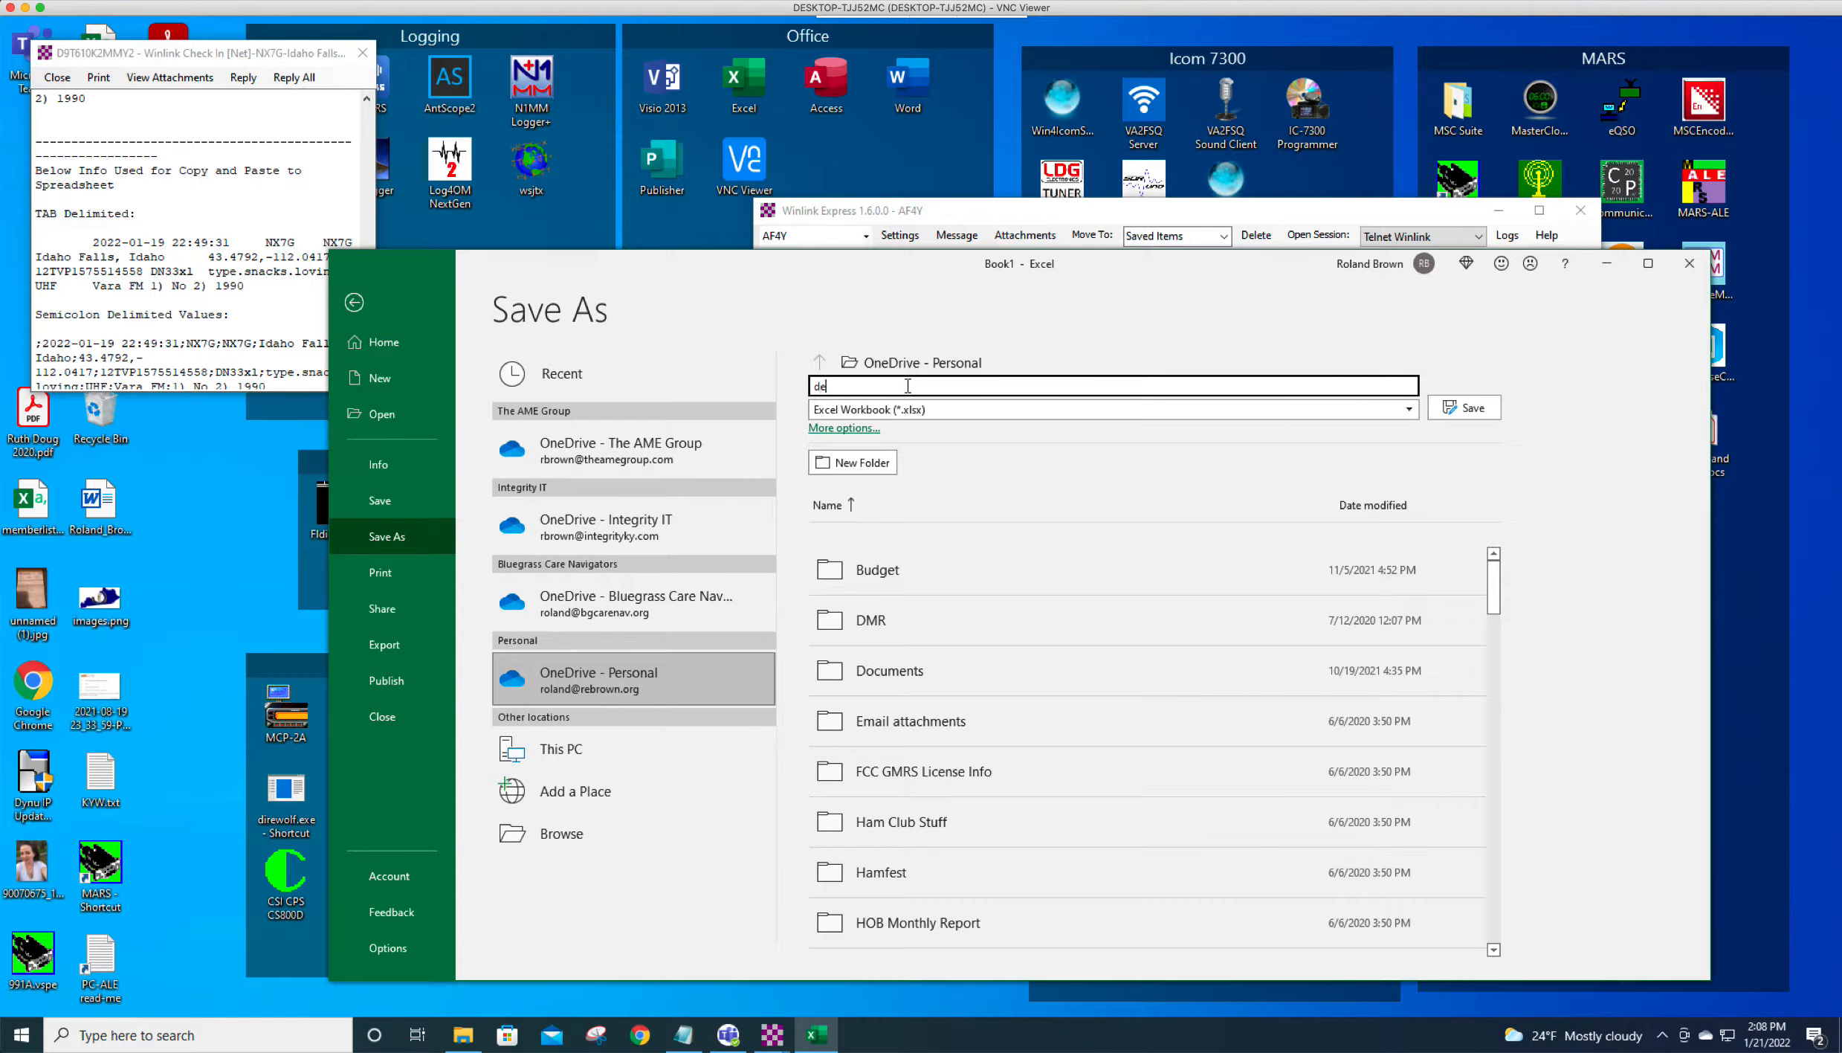
text(mo)
key(Return)
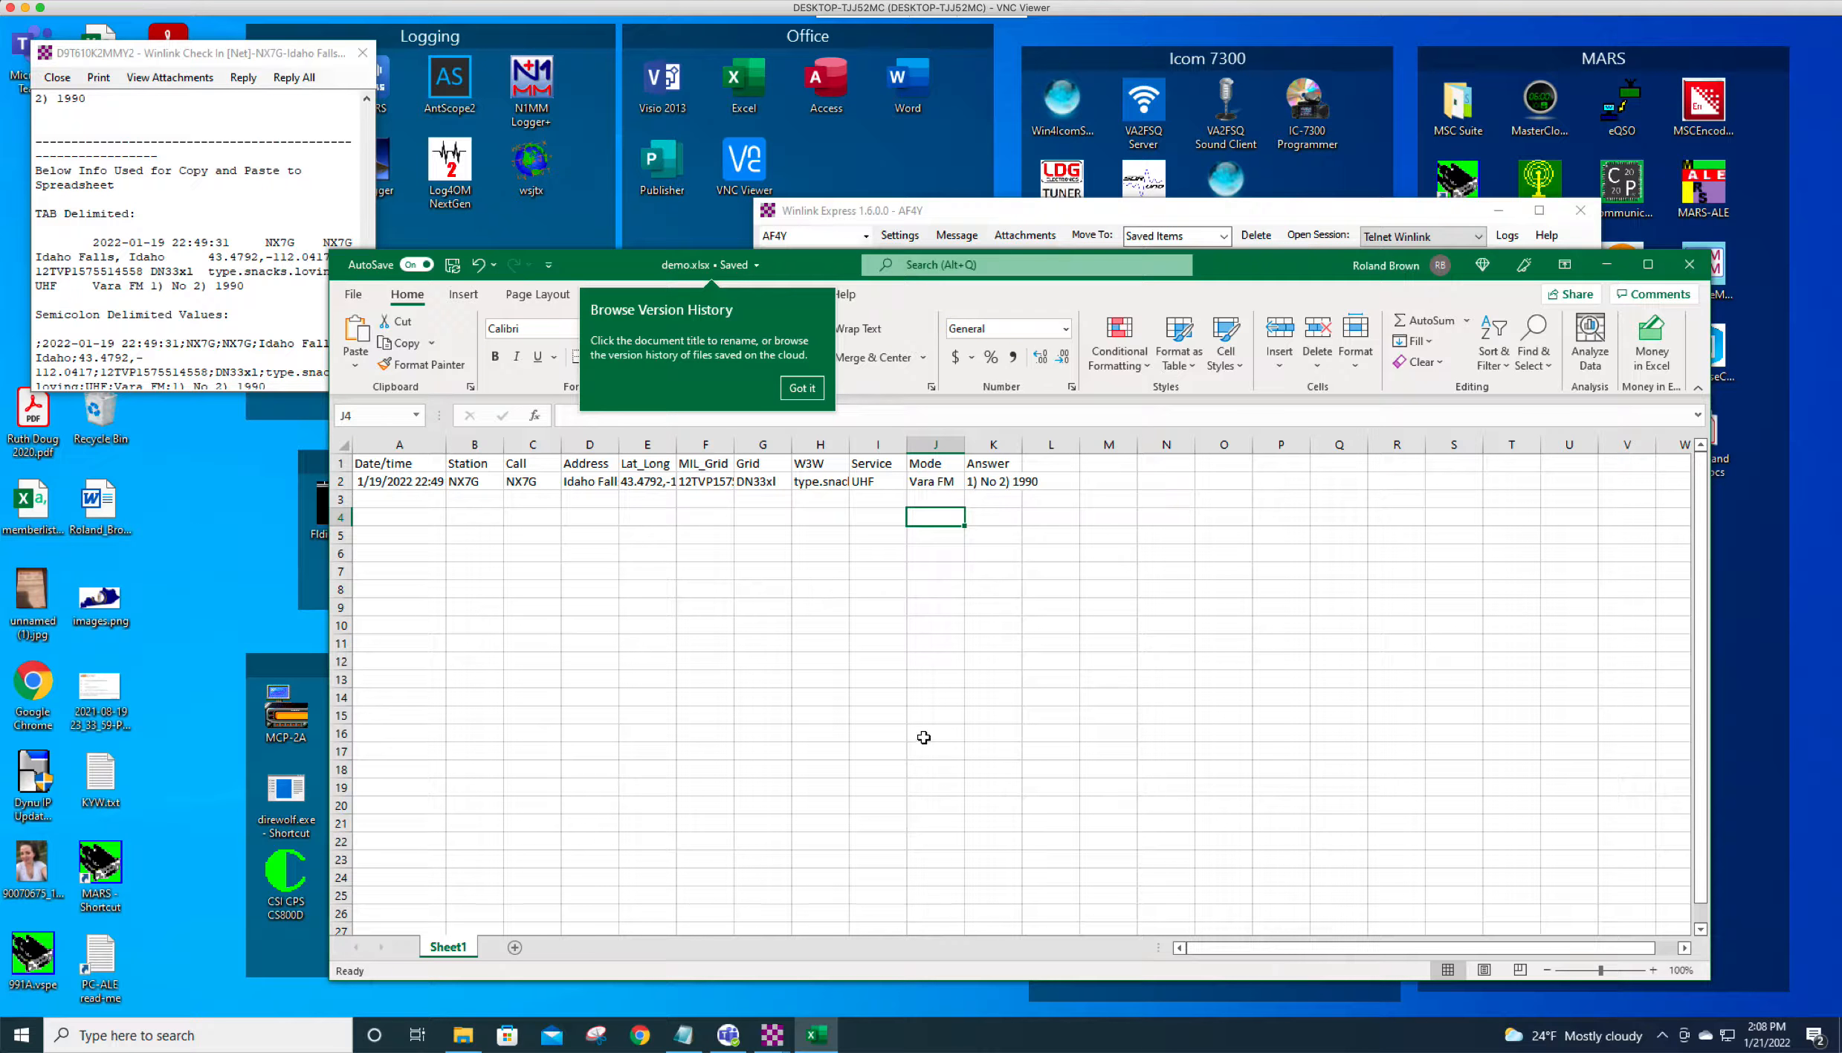
Switch to Chrome and open Google Maps at maps.google.com.
click(649, 1039)
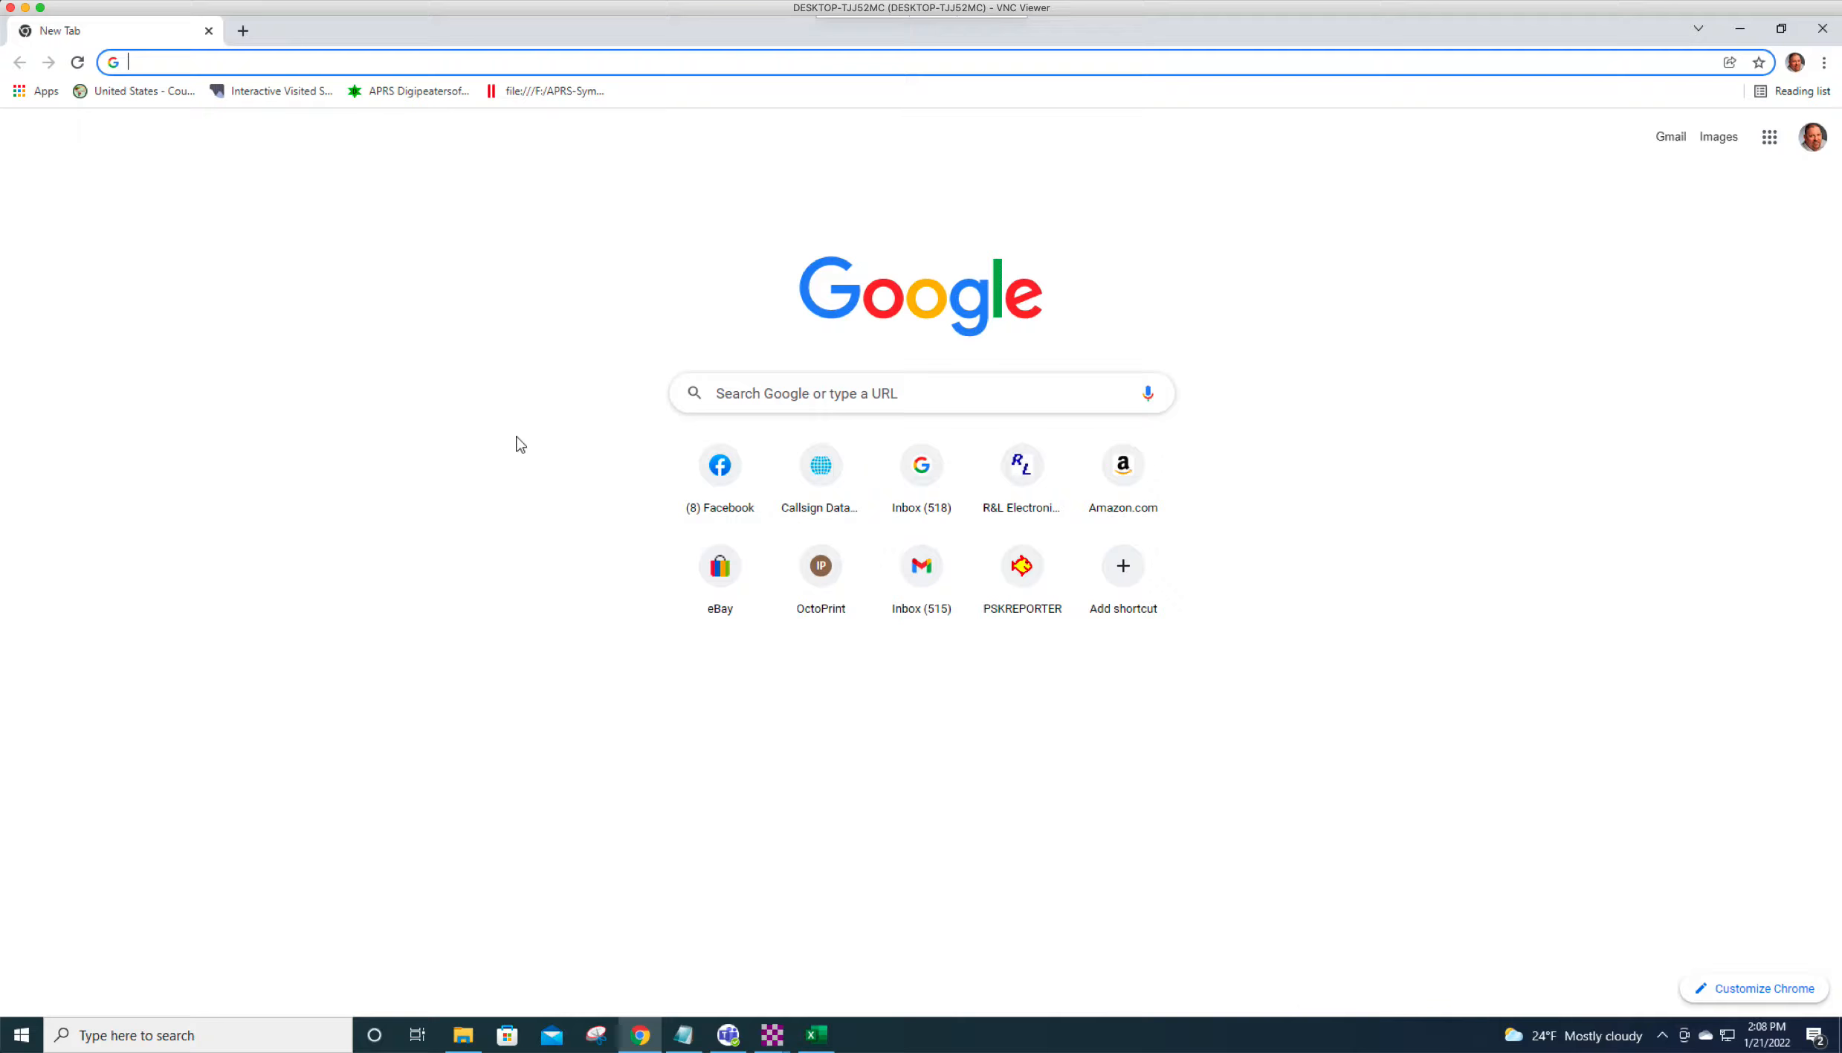
click(424, 62)
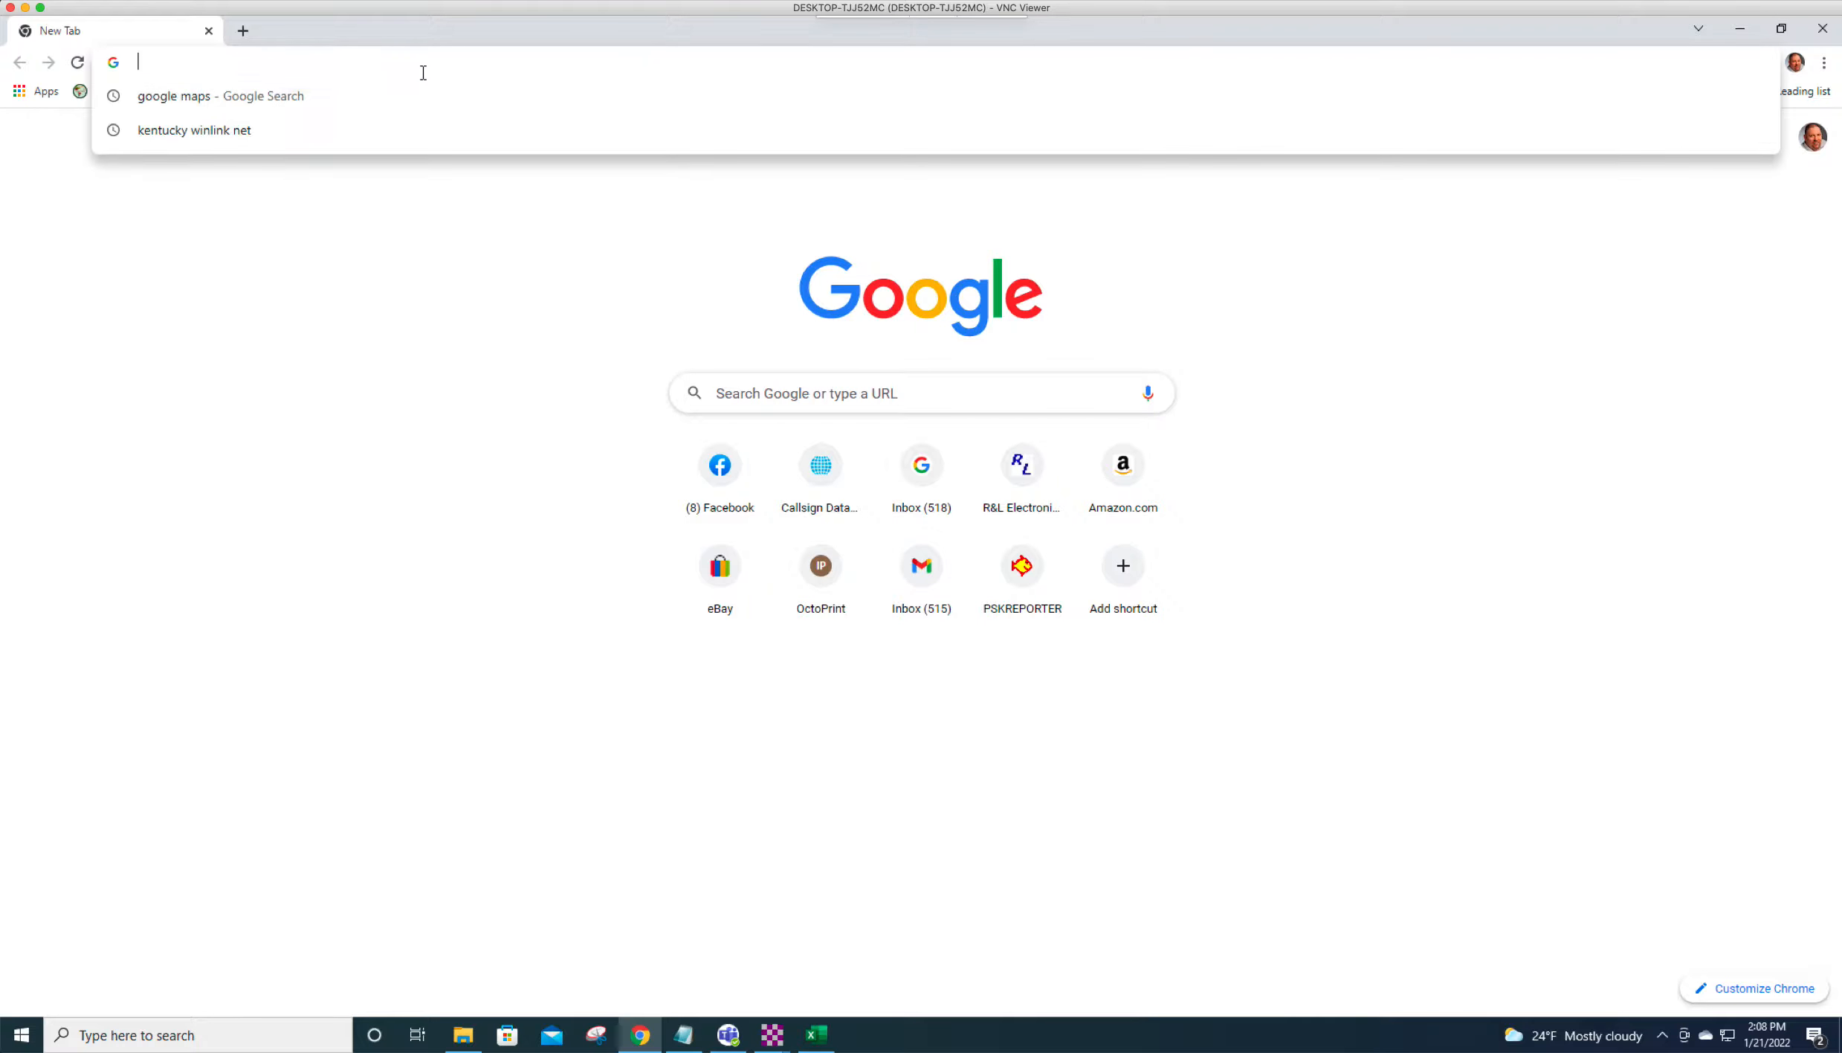
text(map)
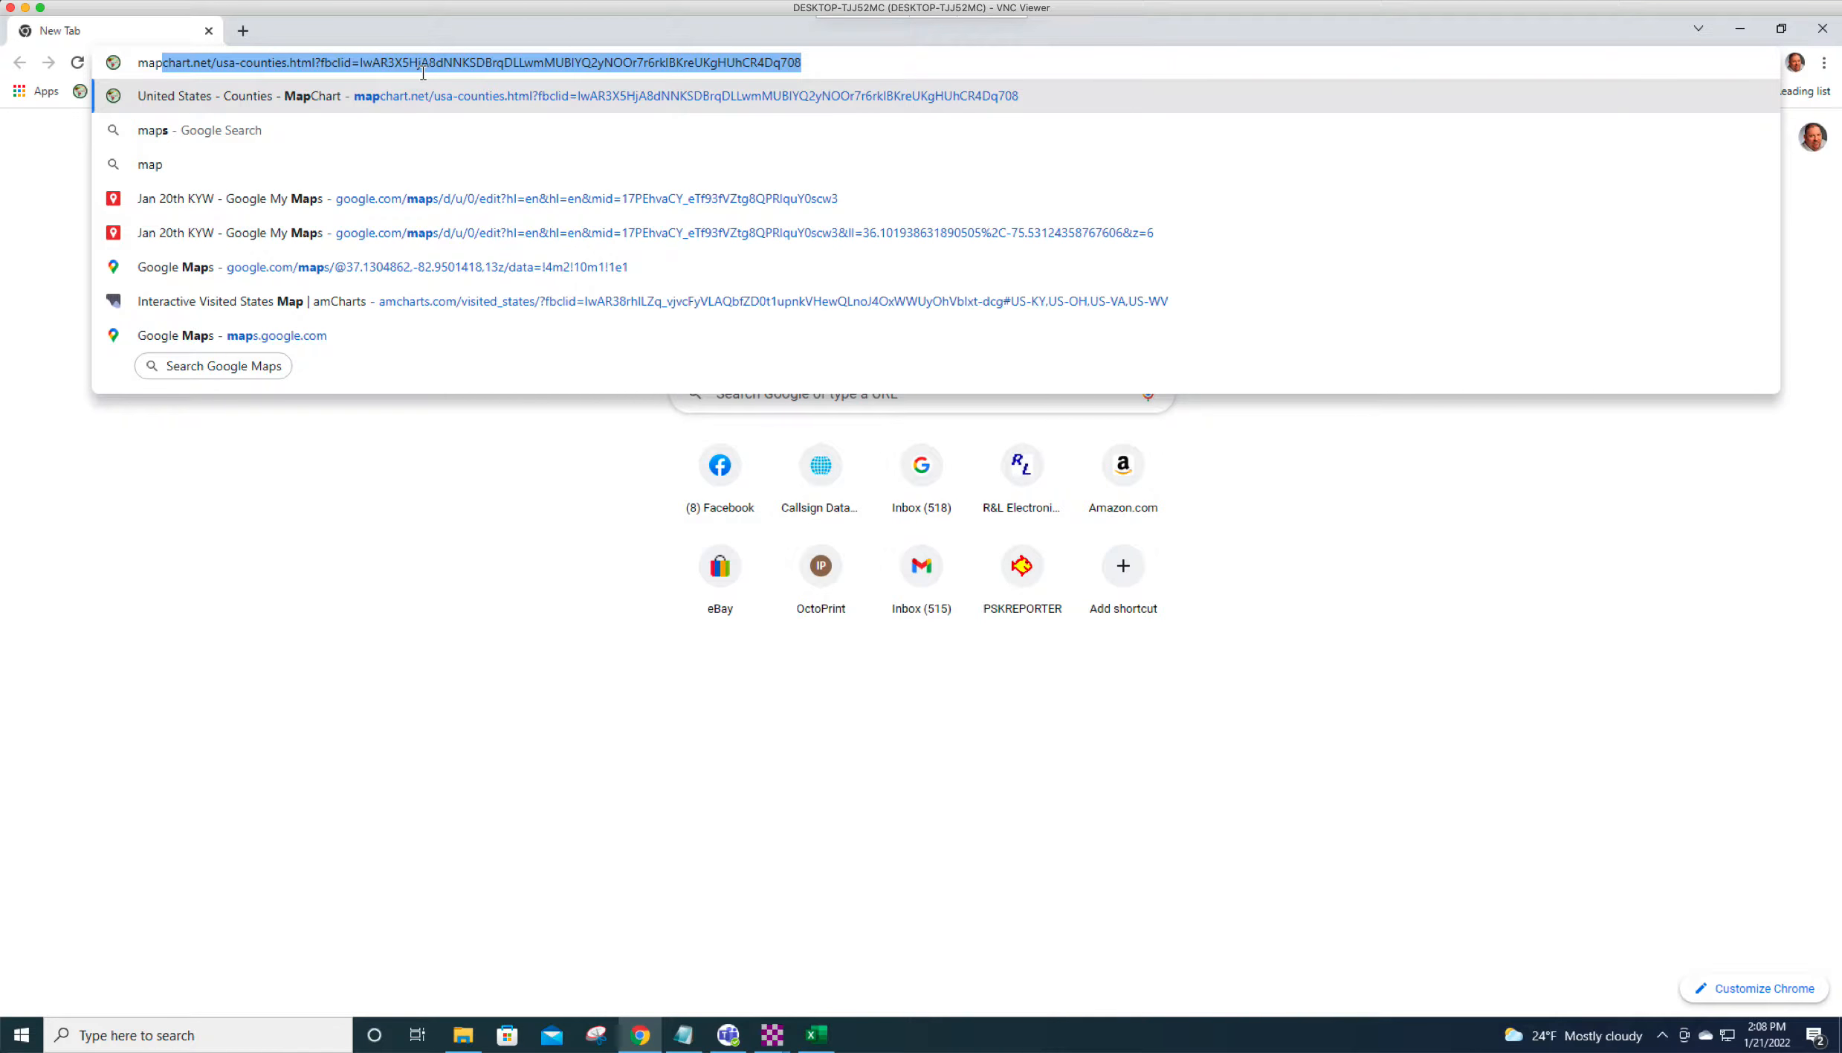
text(s.google.com)
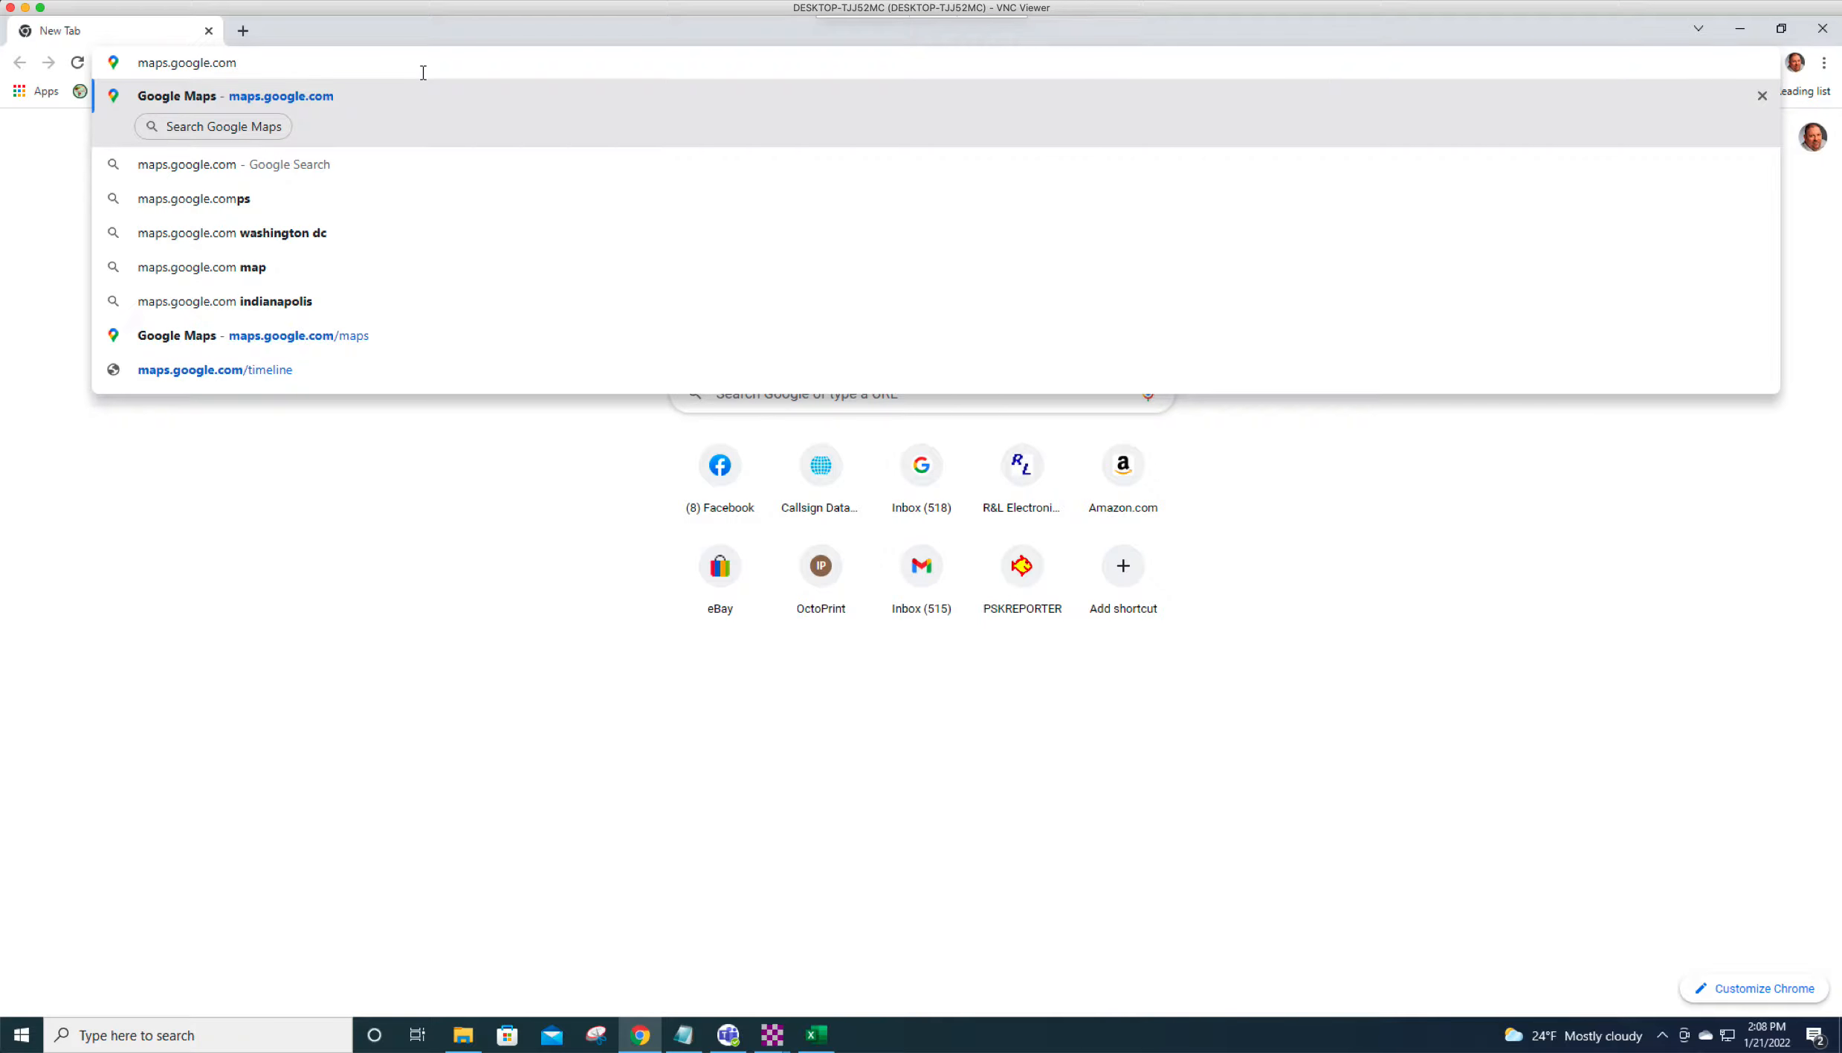
key(Return)
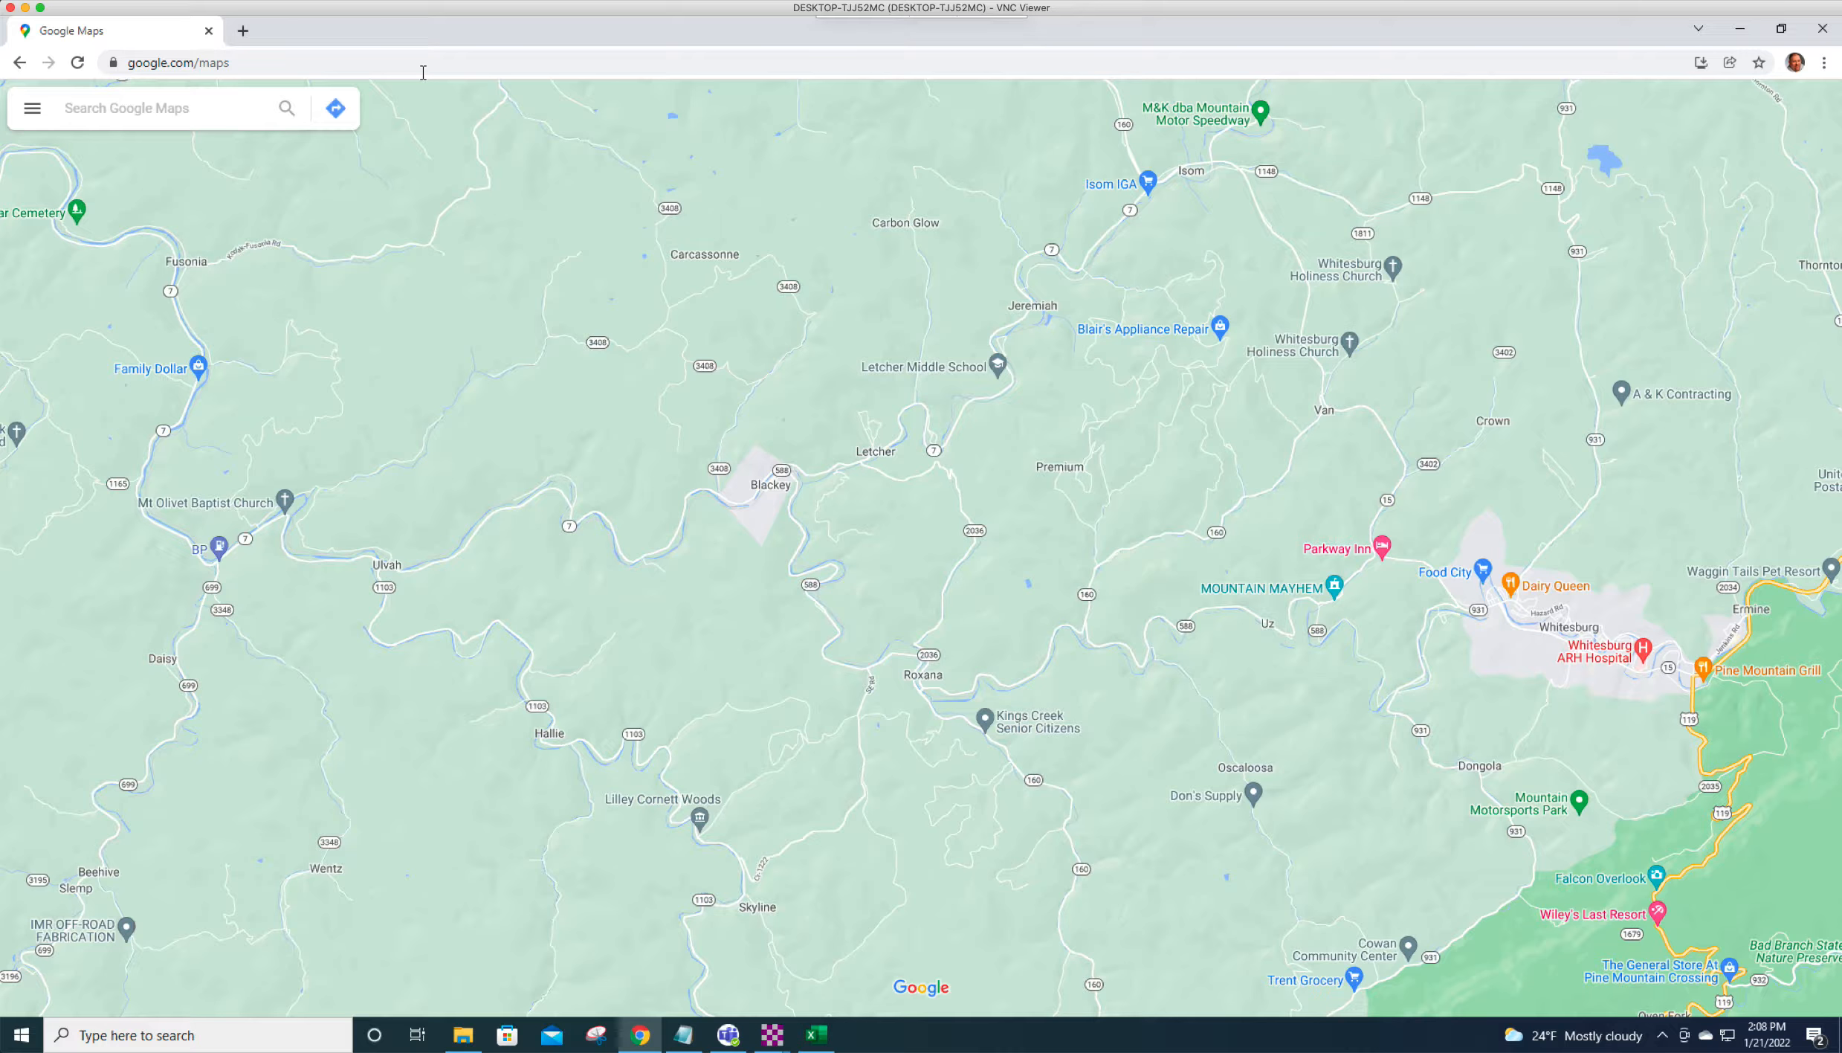
click(33, 110)
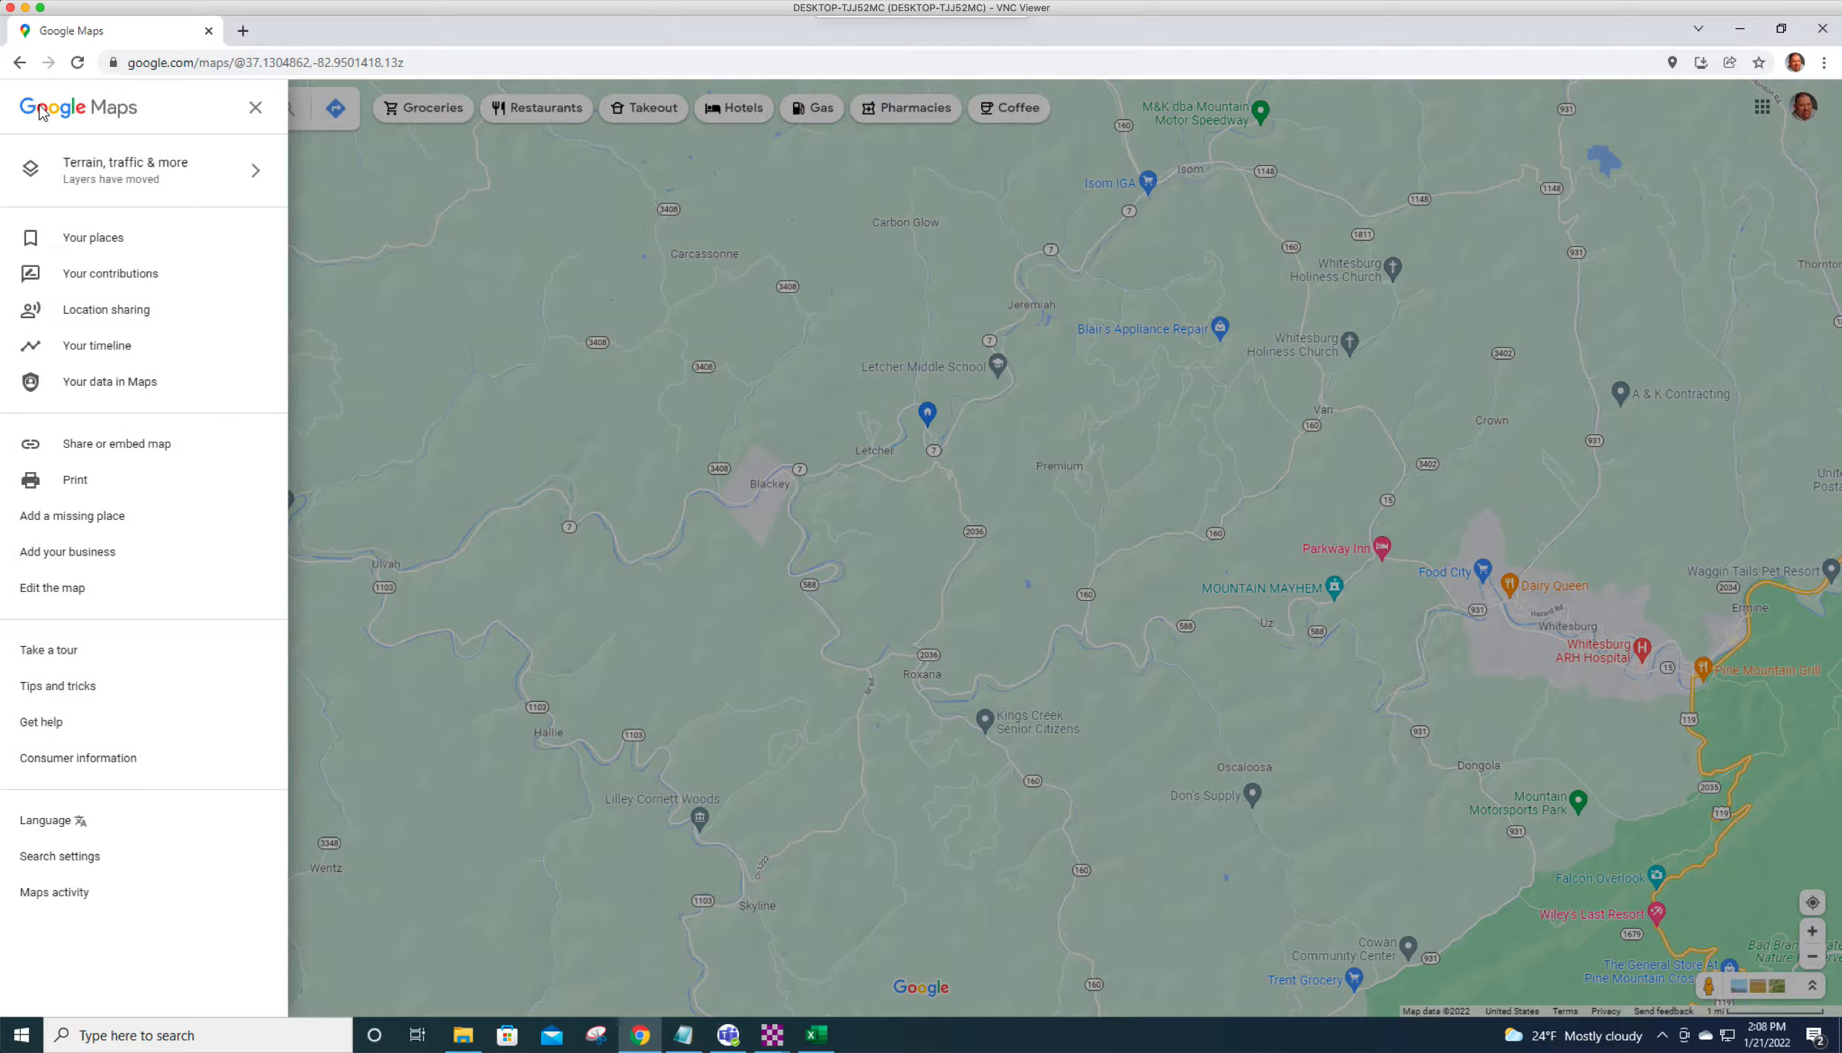
click(91, 239)
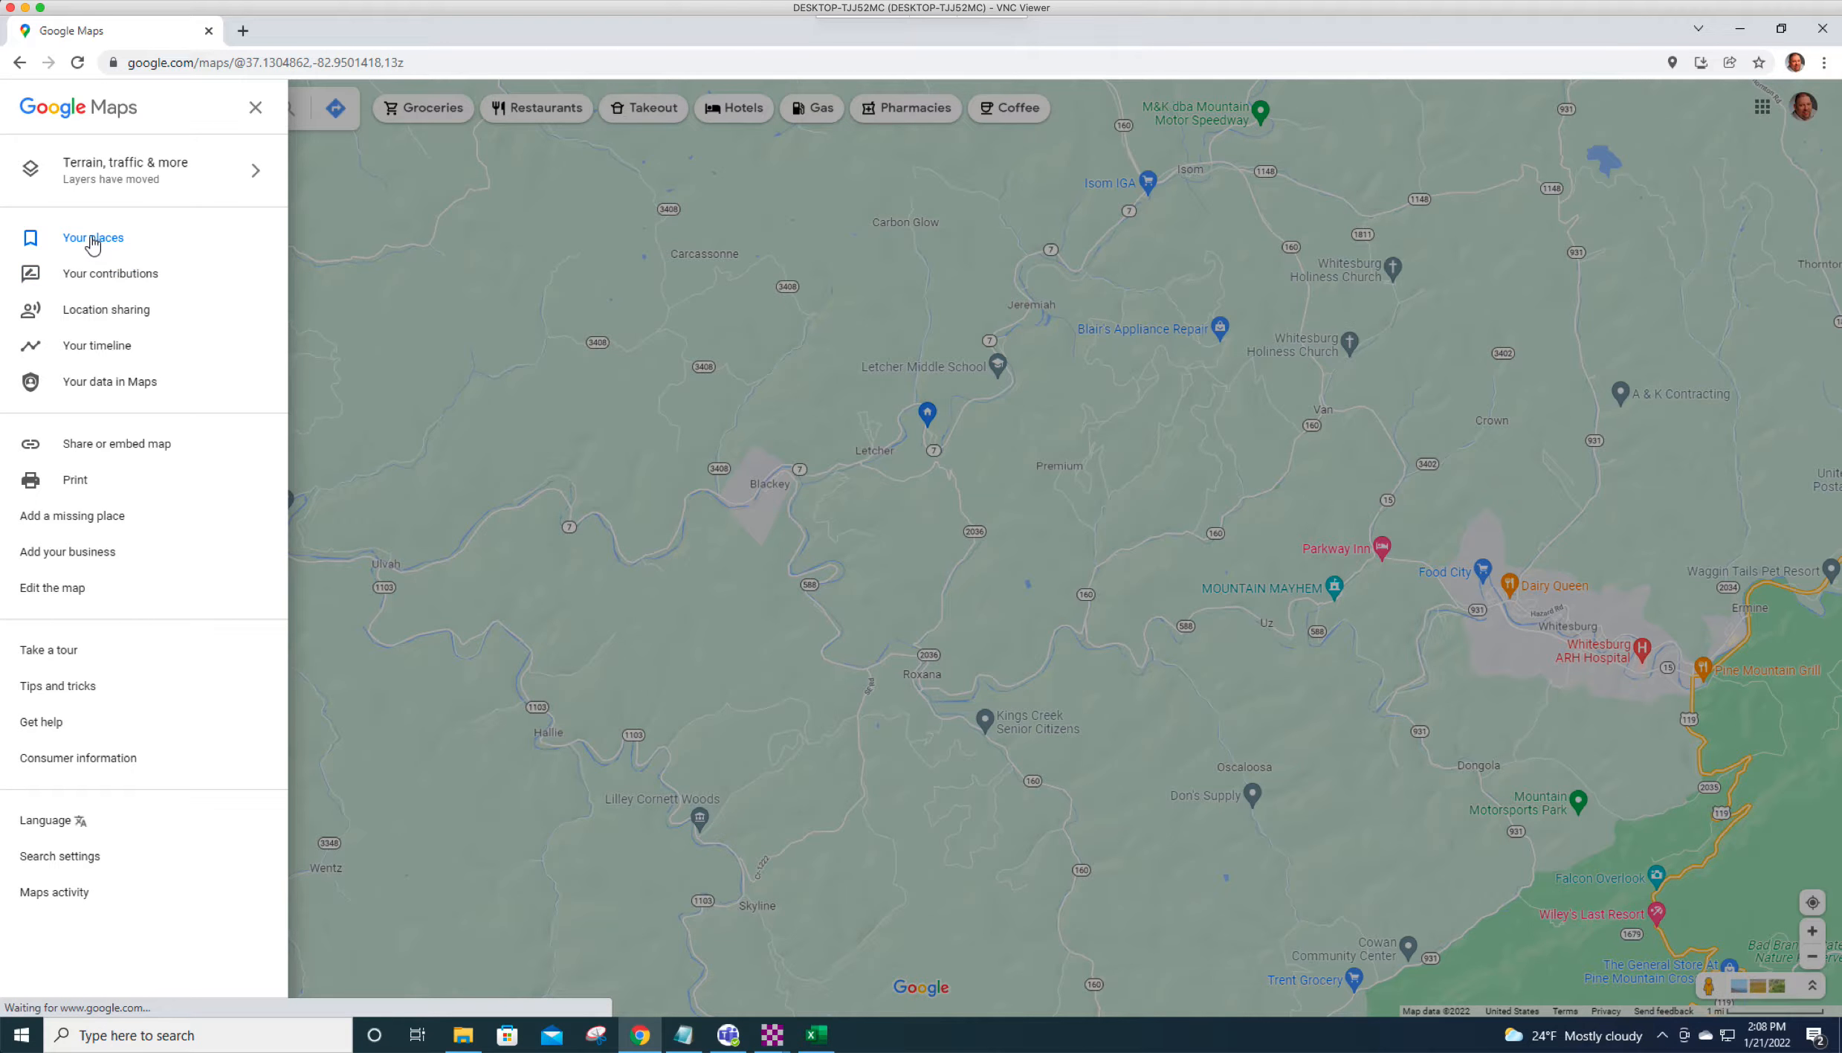
click(80, 385)
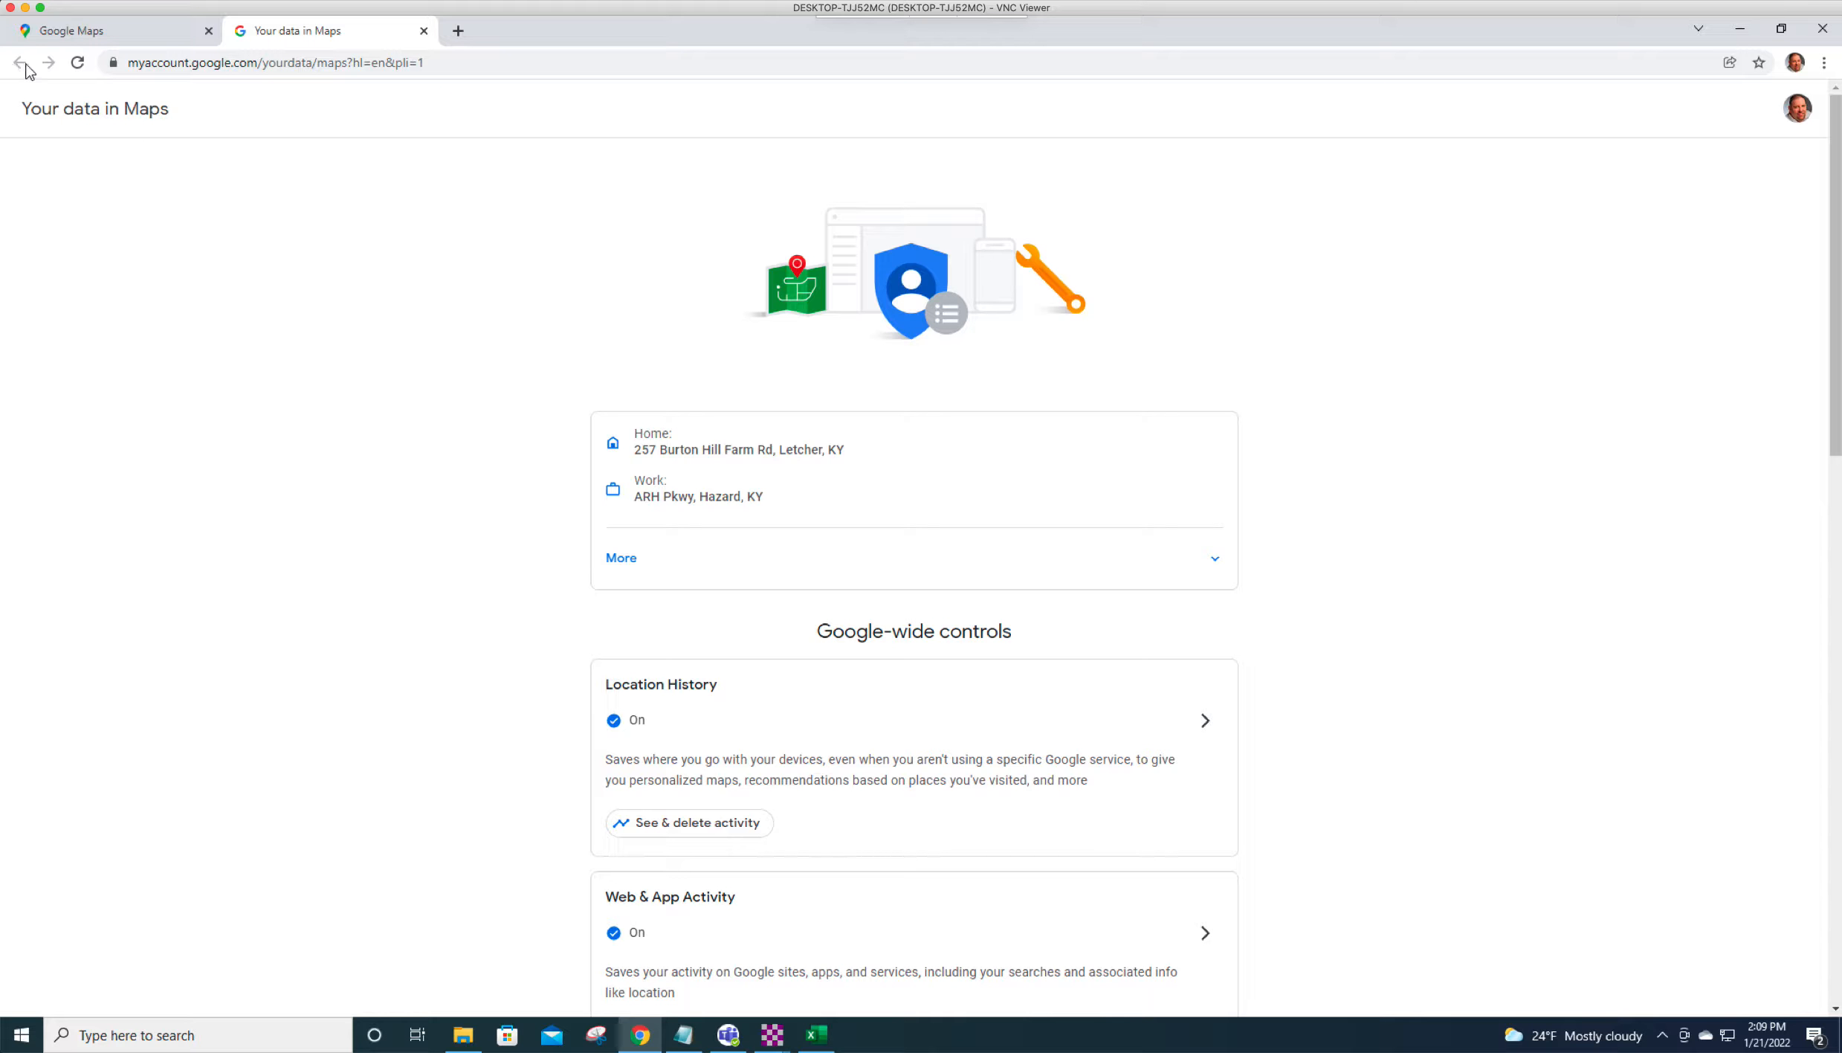
click(424, 30)
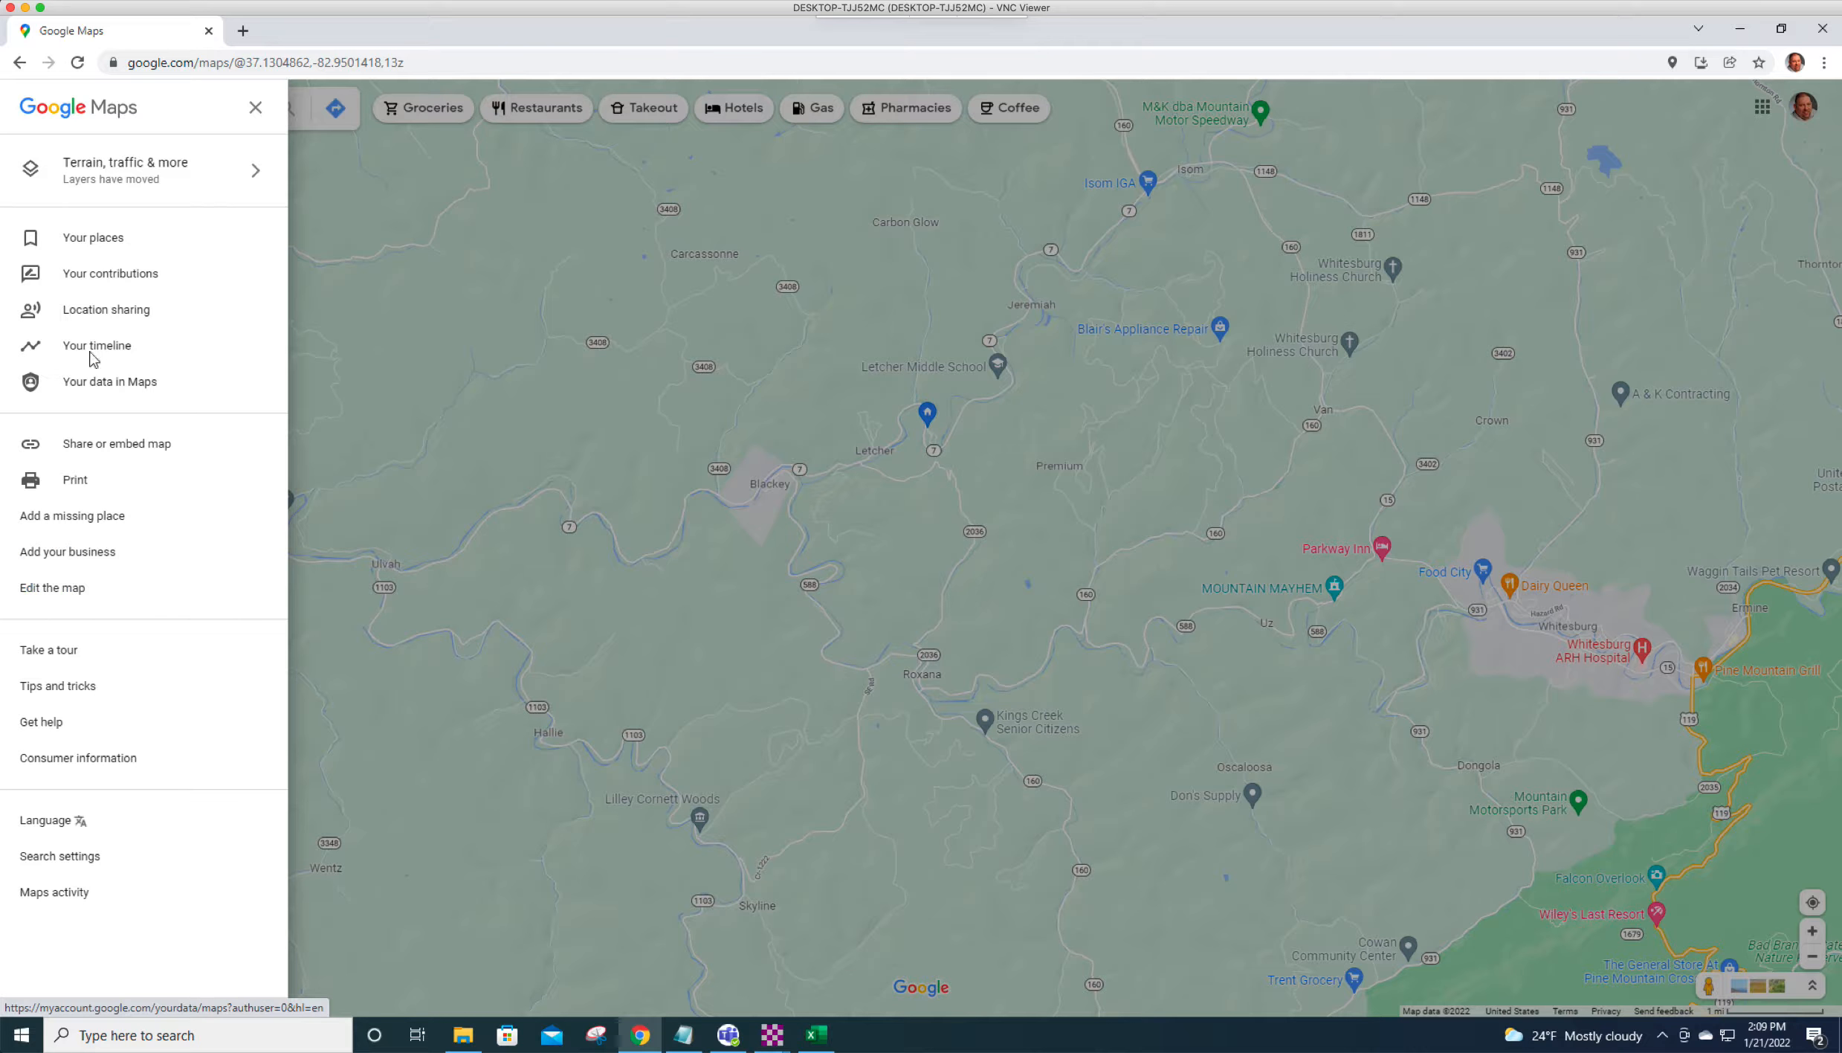
click(104, 239)
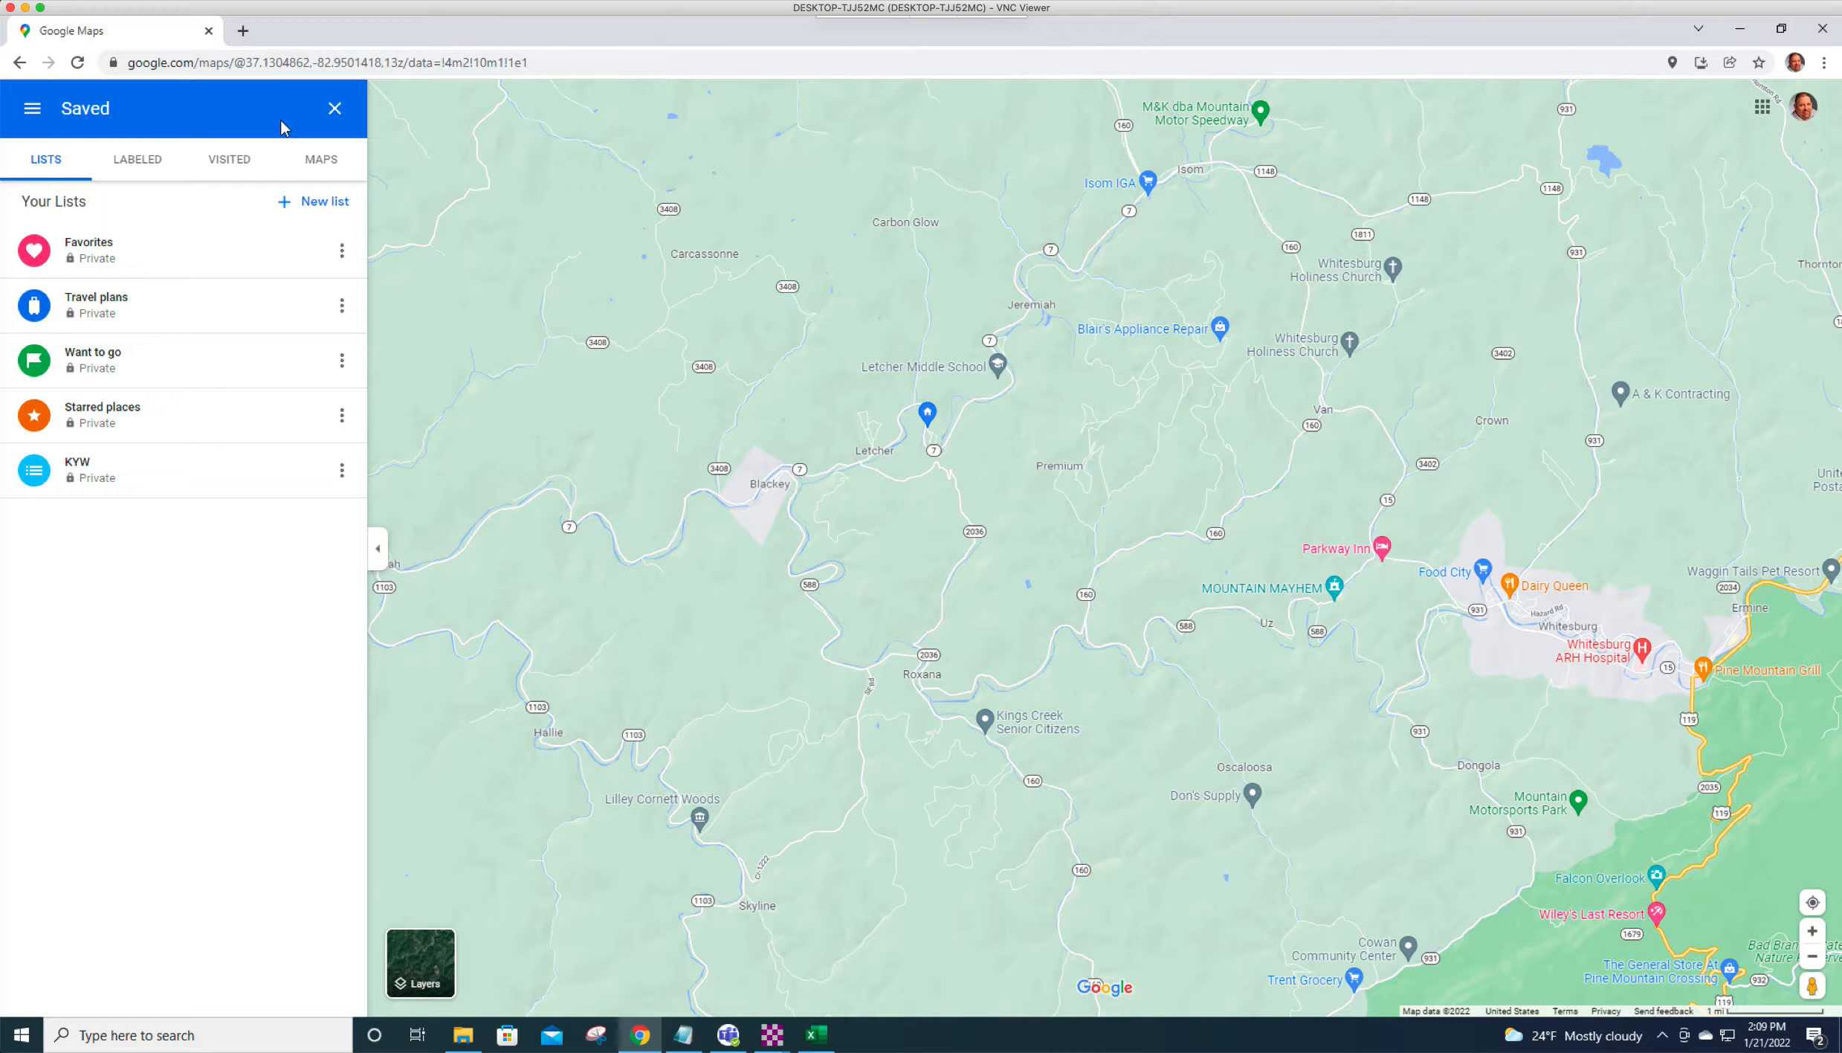
click(343, 111)
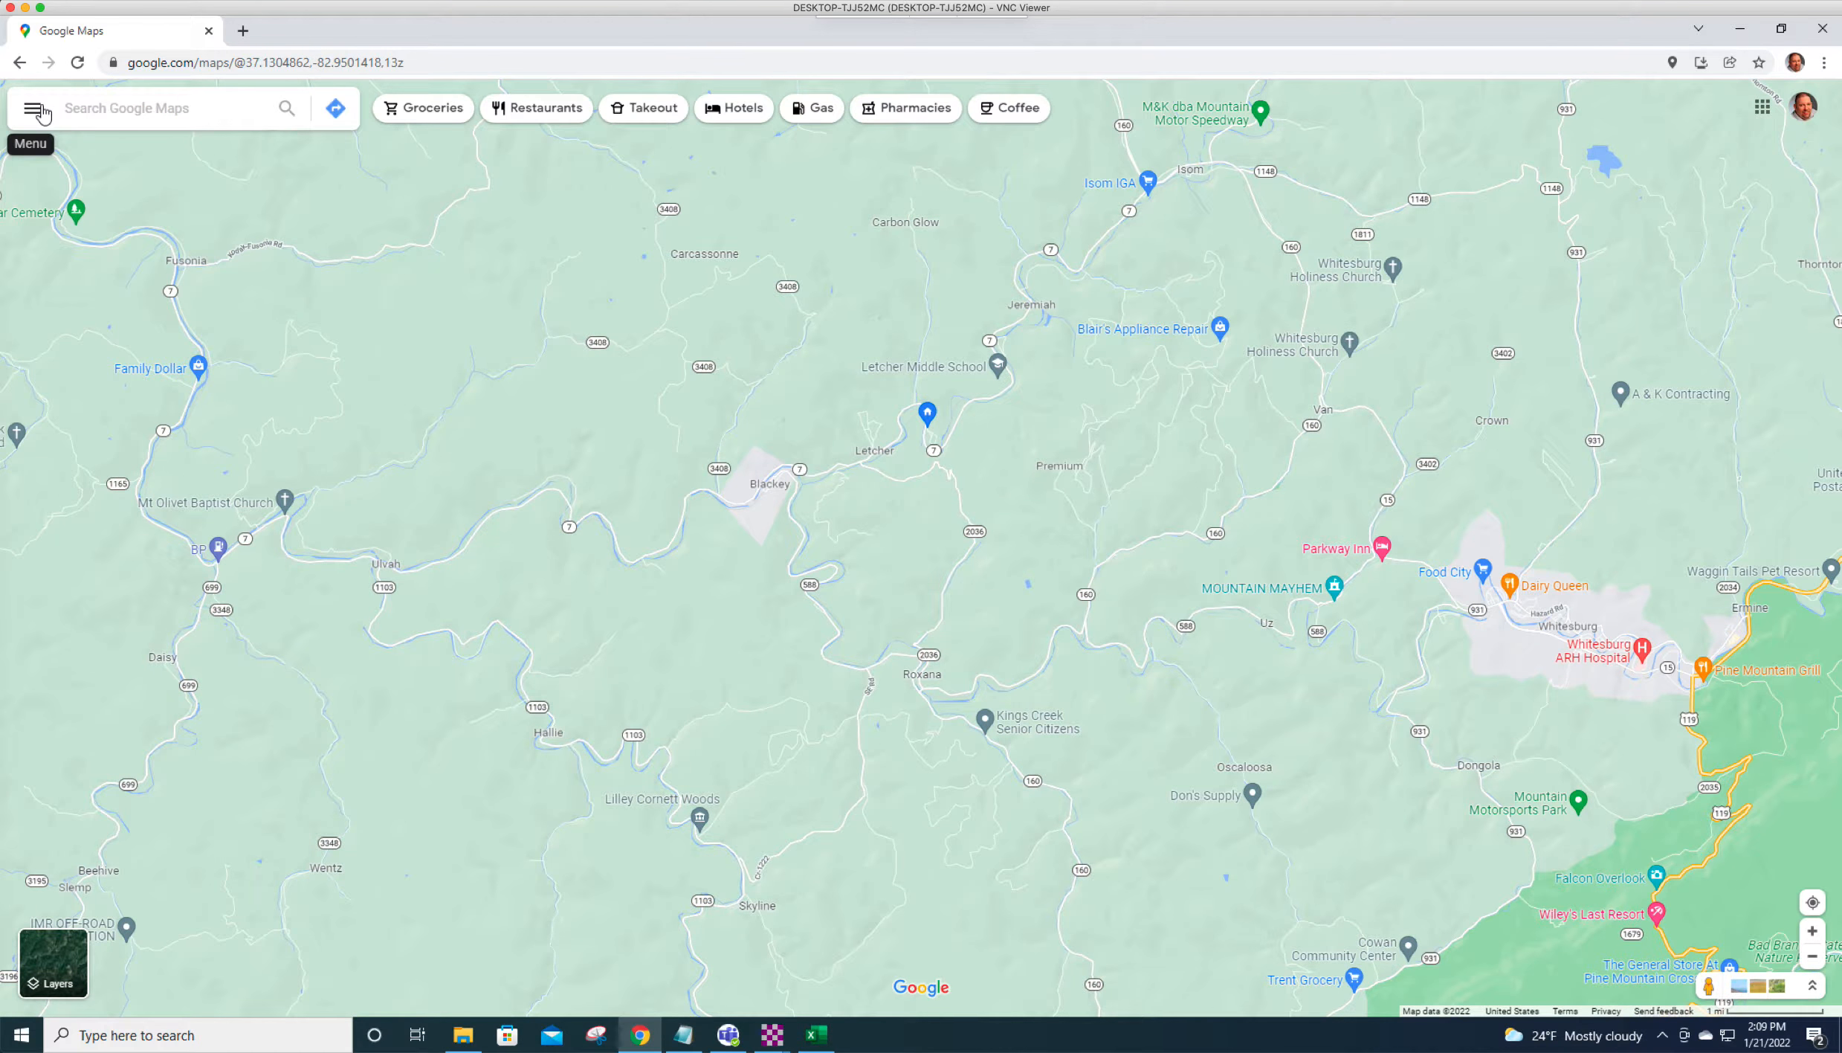
Go to the saved custom maps under Your places and create a new map.
click(42, 113)
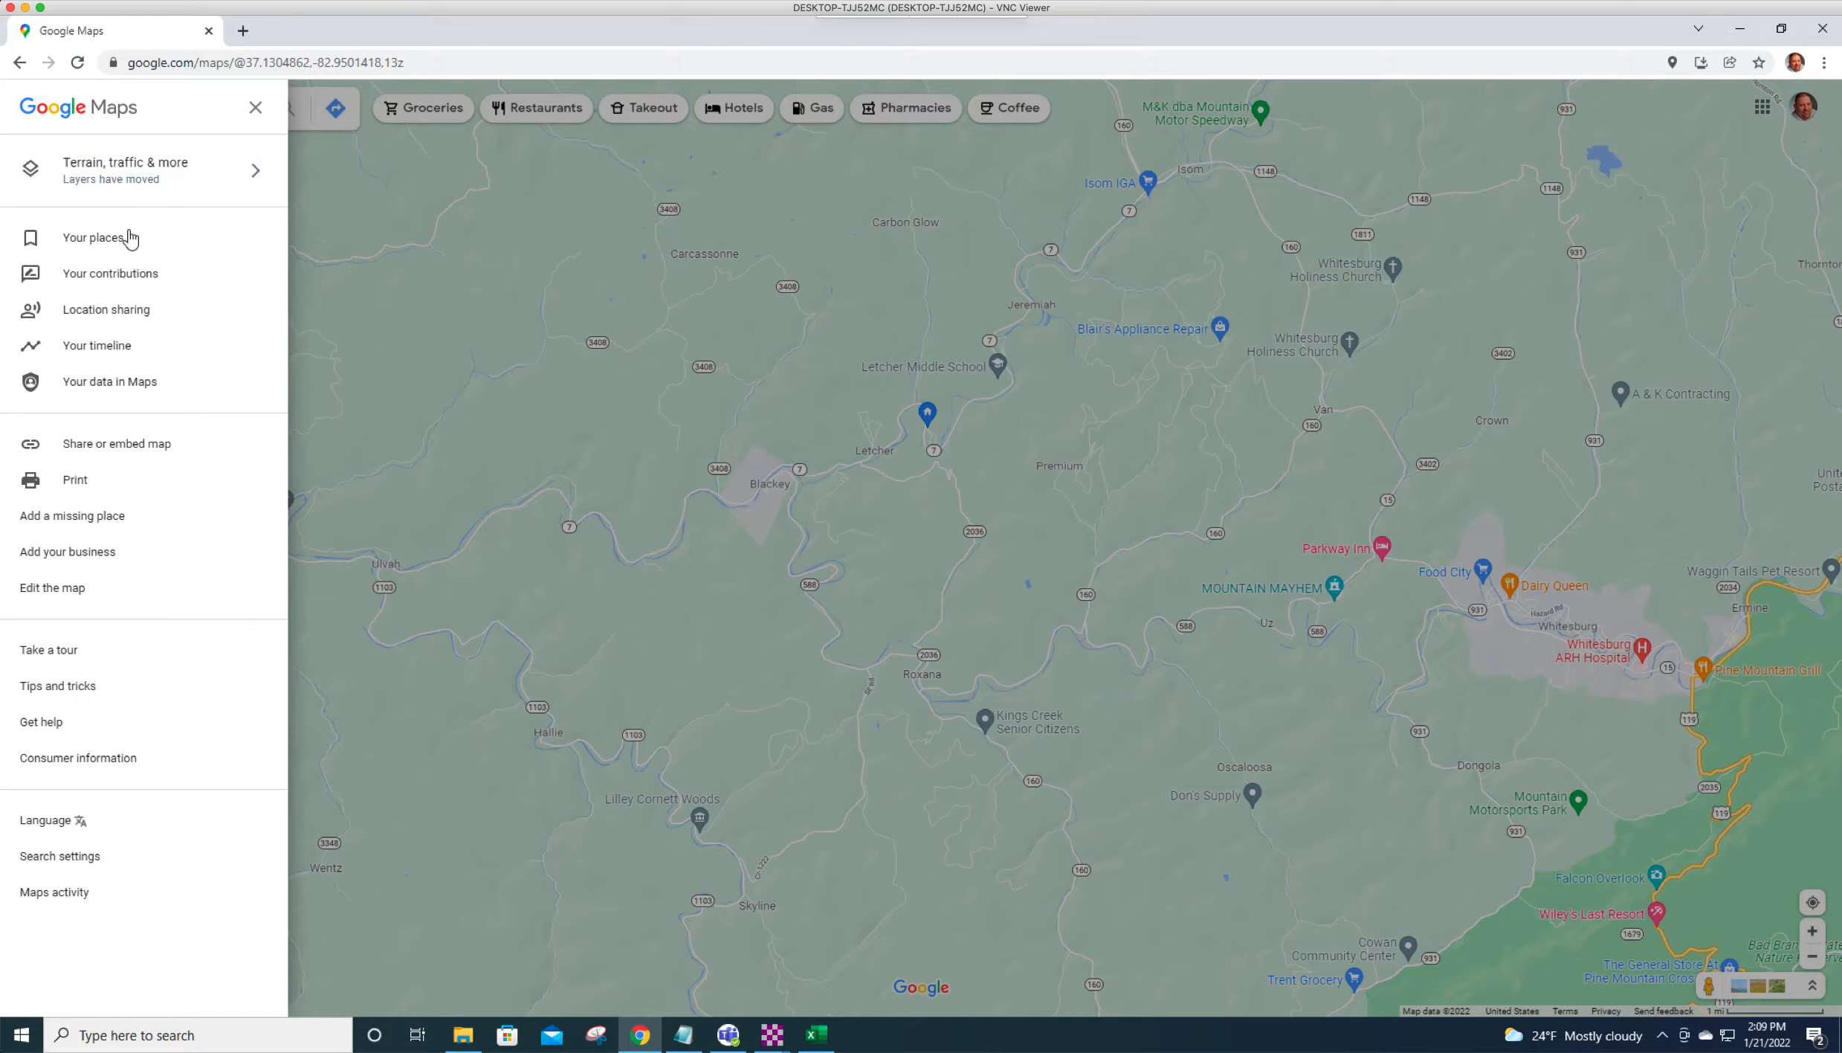
click(128, 238)
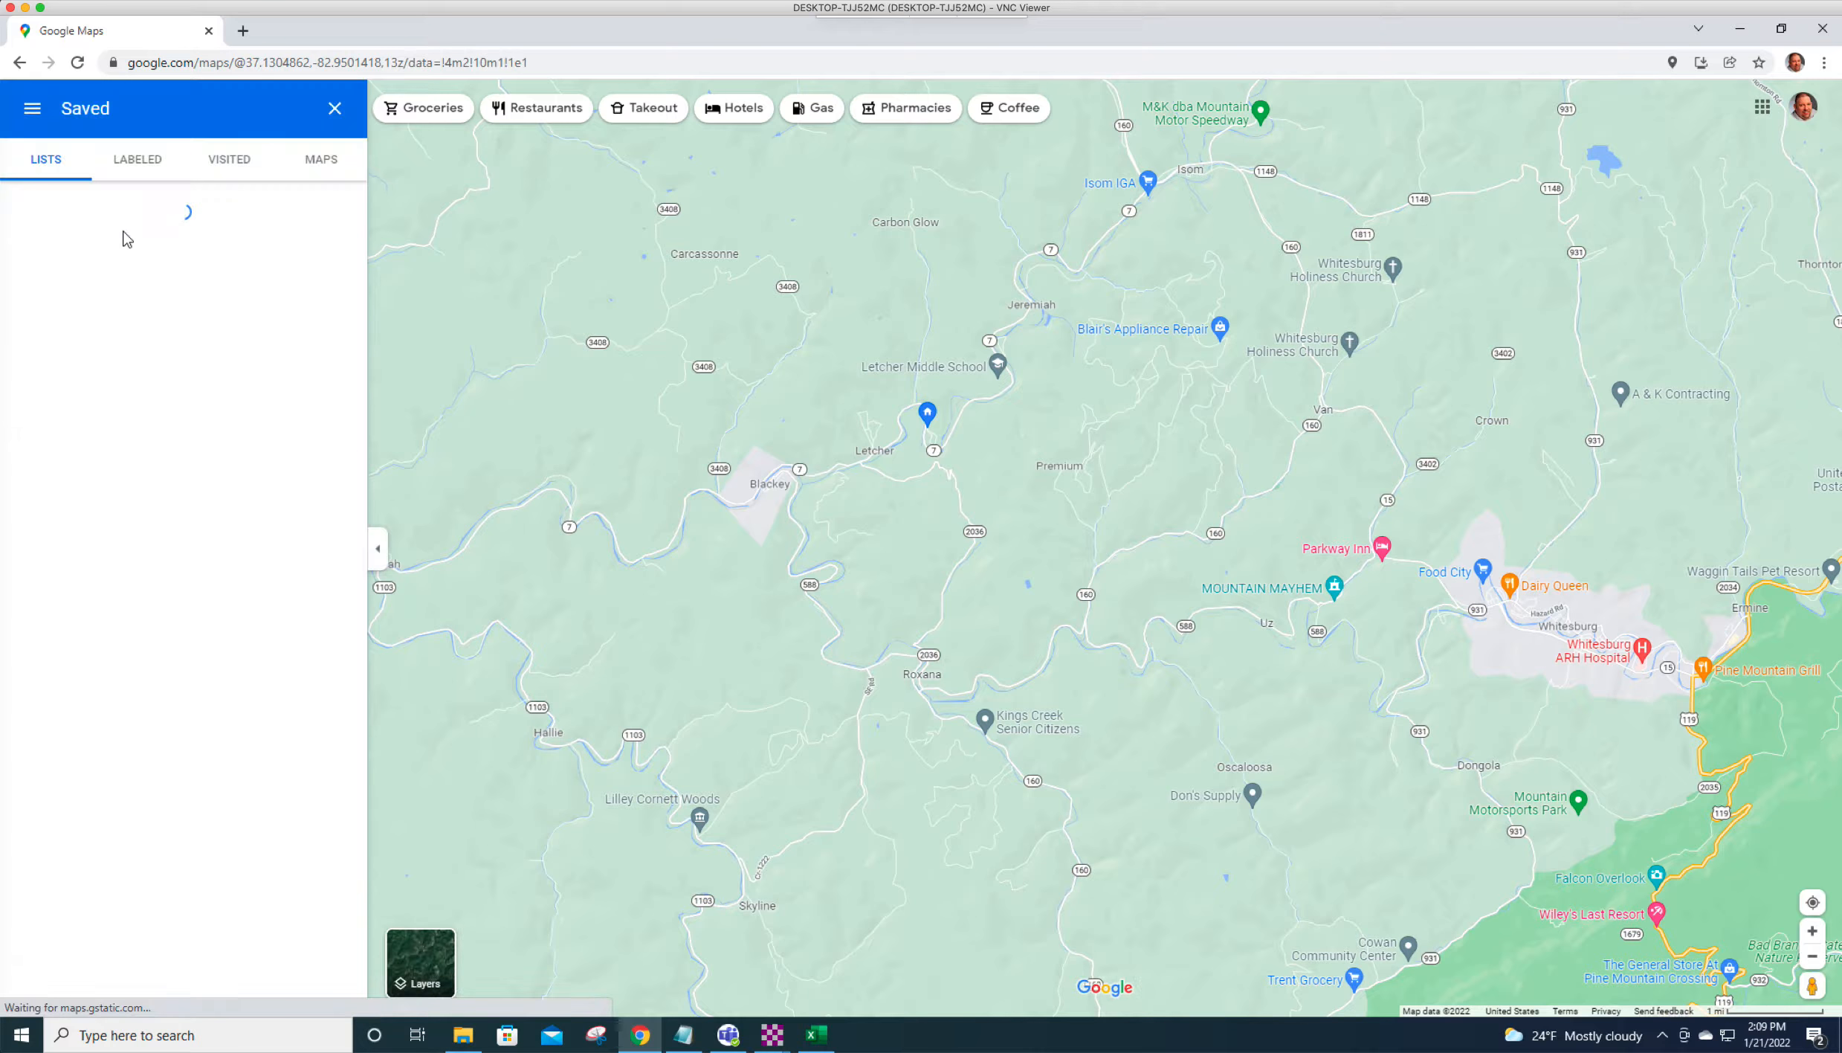
click(335, 165)
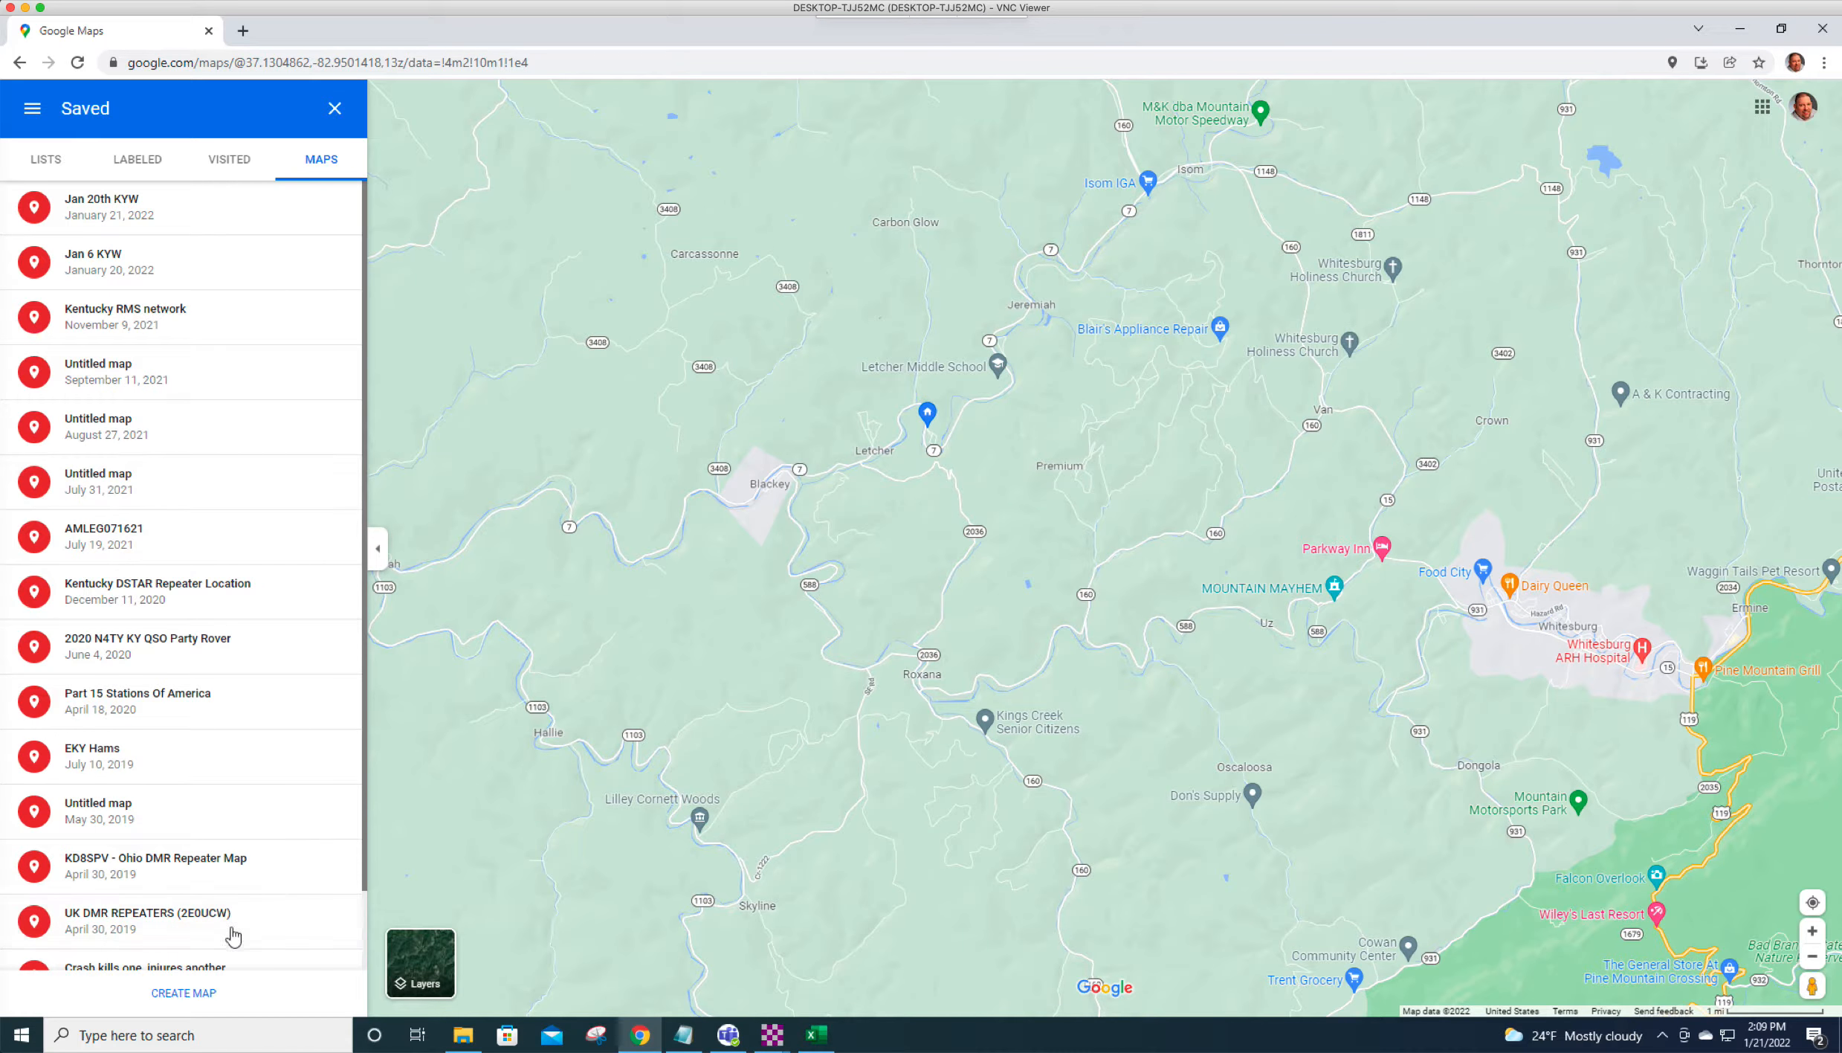
click(184, 994)
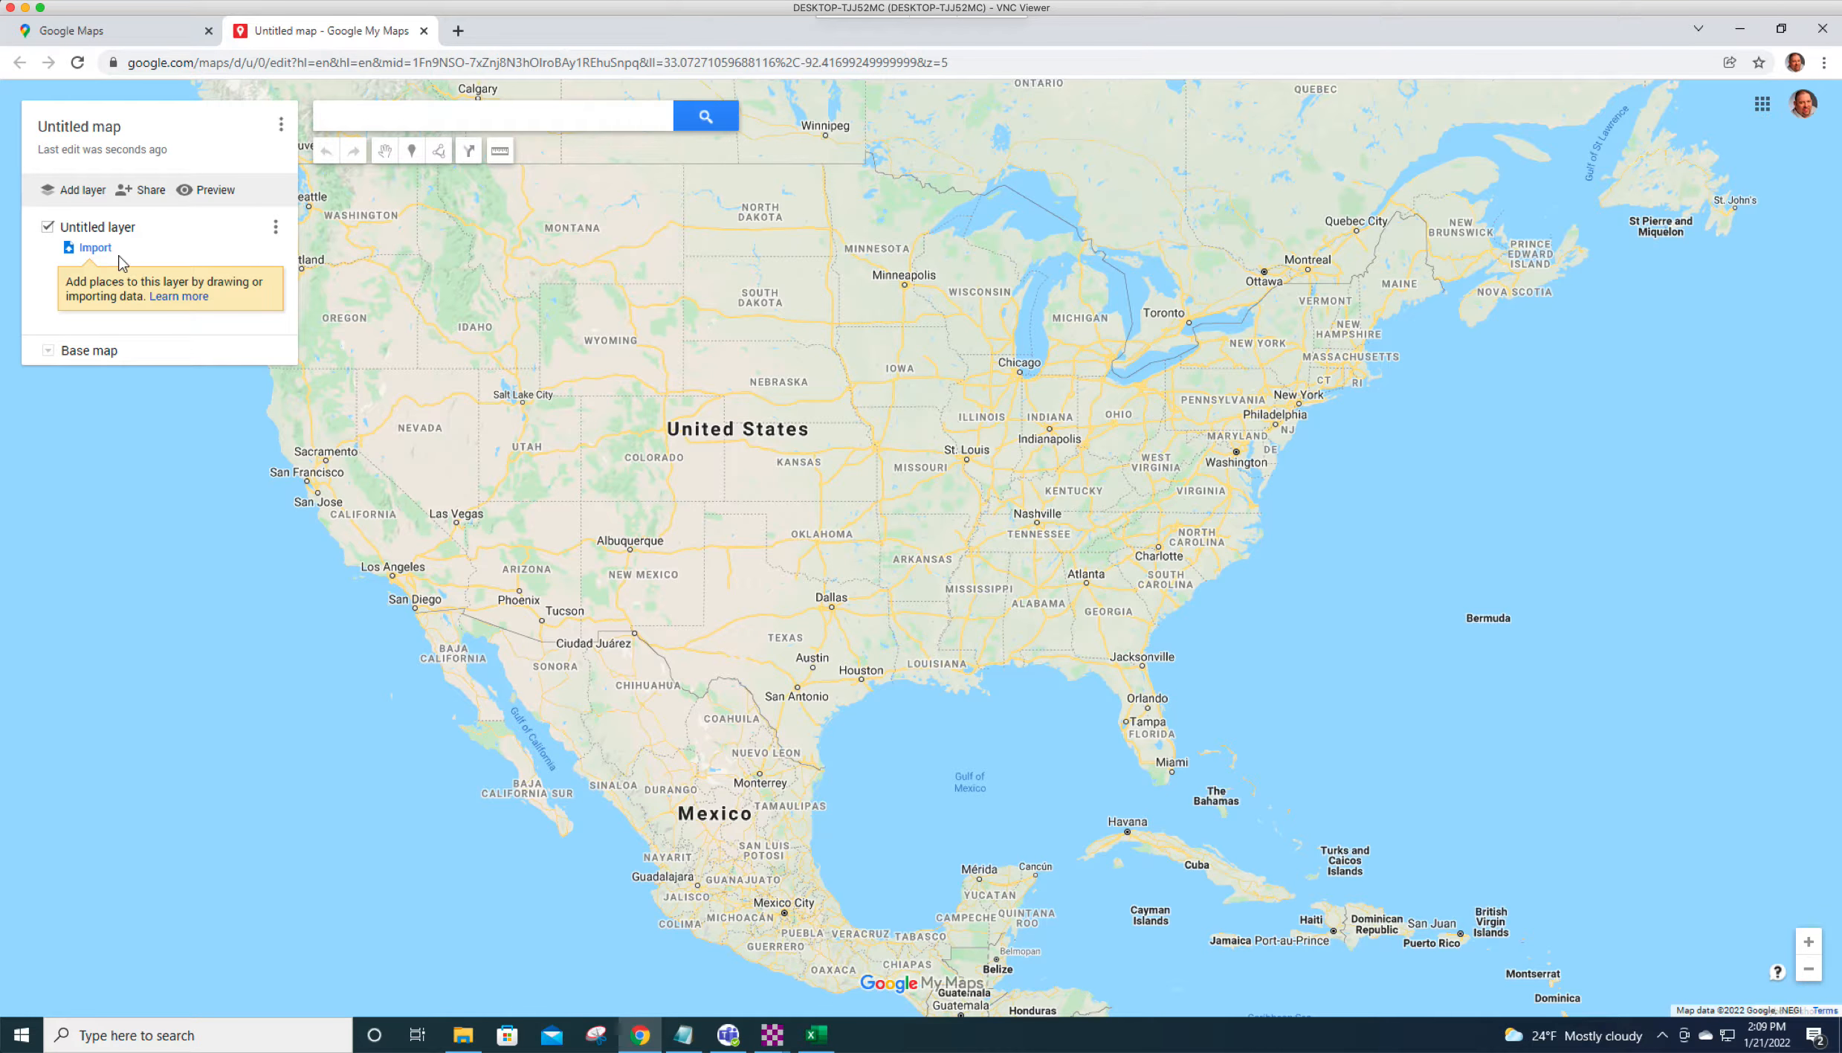
Import demo.xlsx from the personal OneDrive folder into the map's untitled layer, closing the workbook in Excel so it can be uploaded.
click(97, 248)
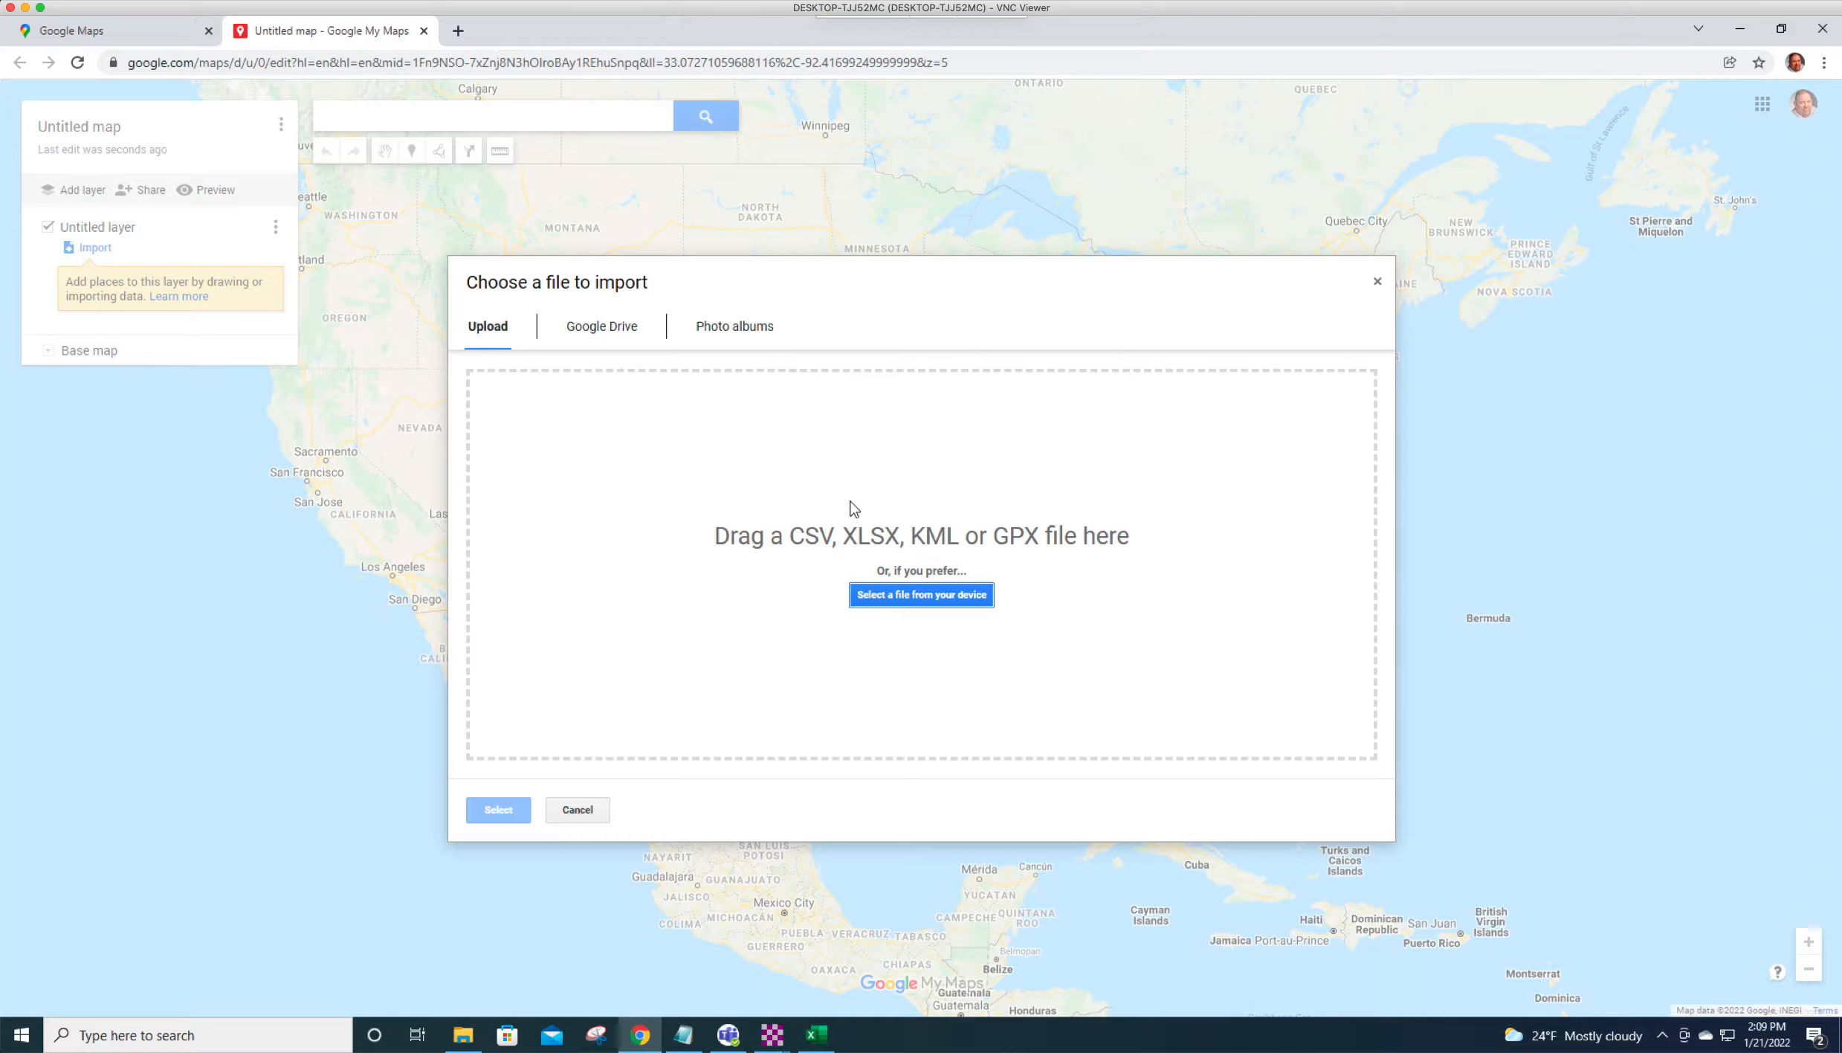
click(892, 598)
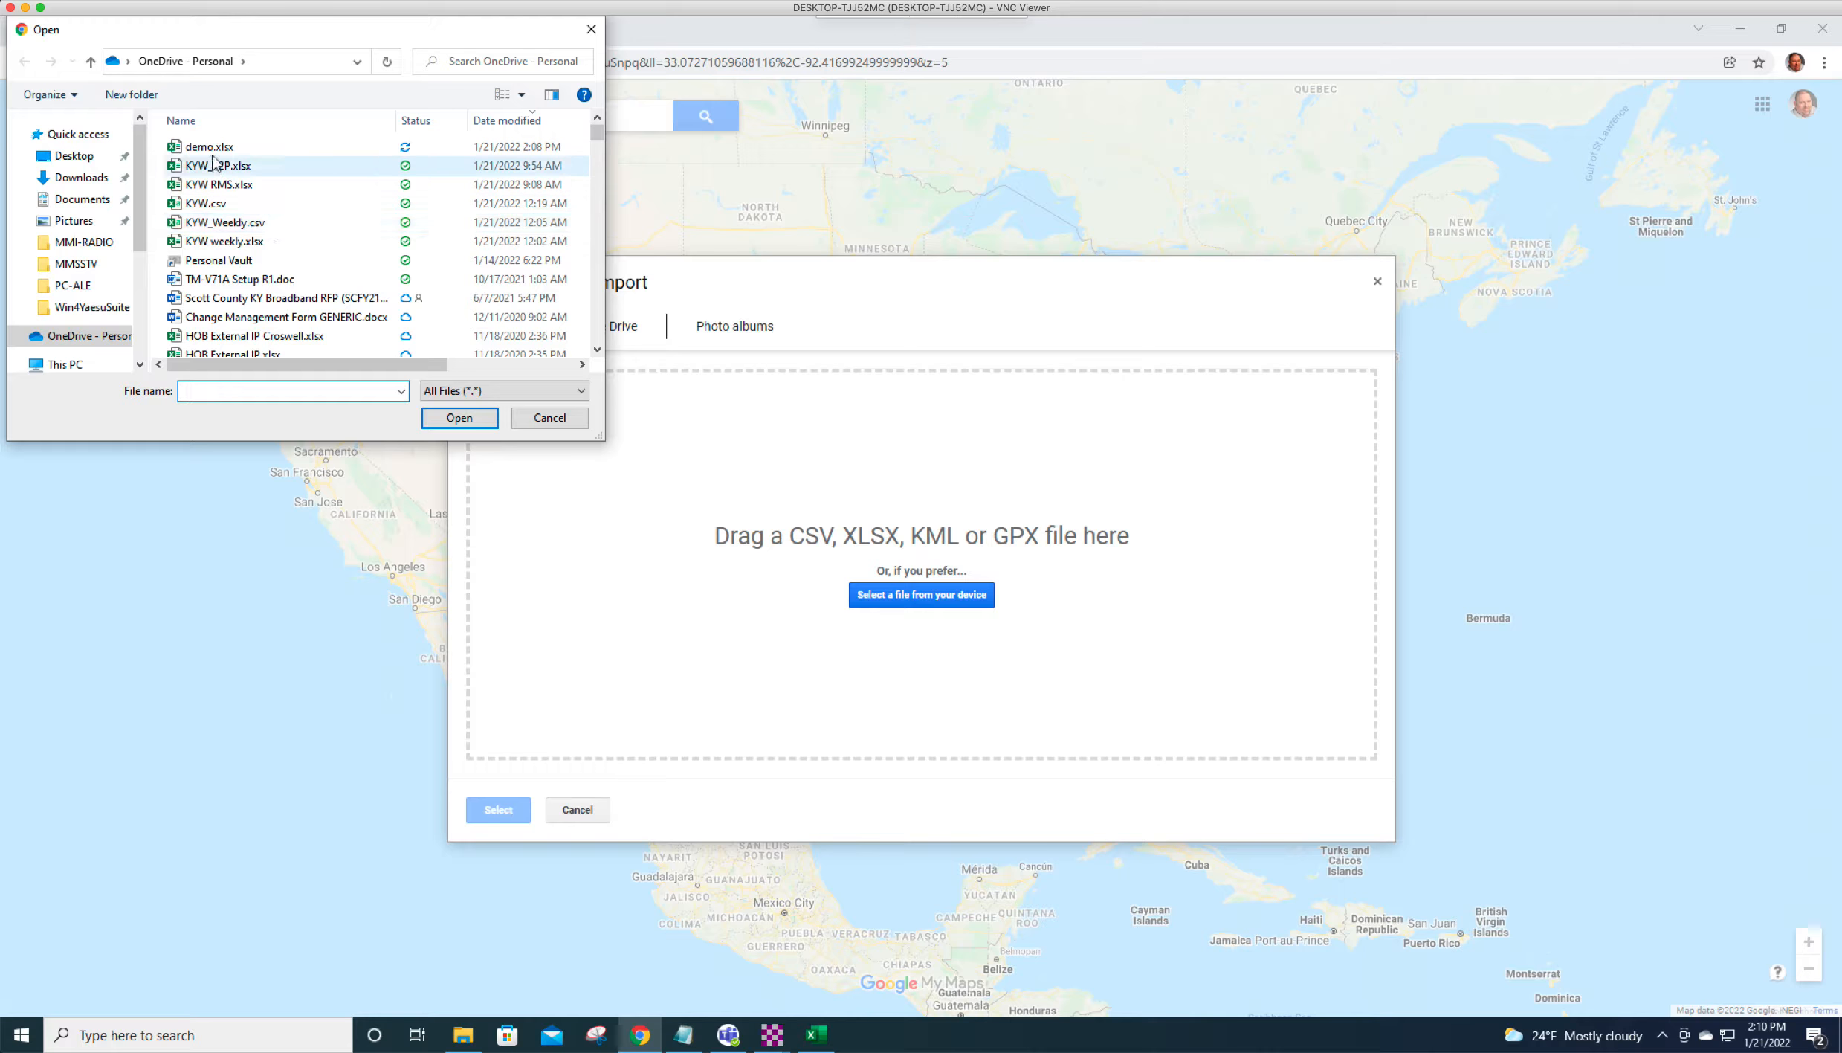
double_click(193, 148)
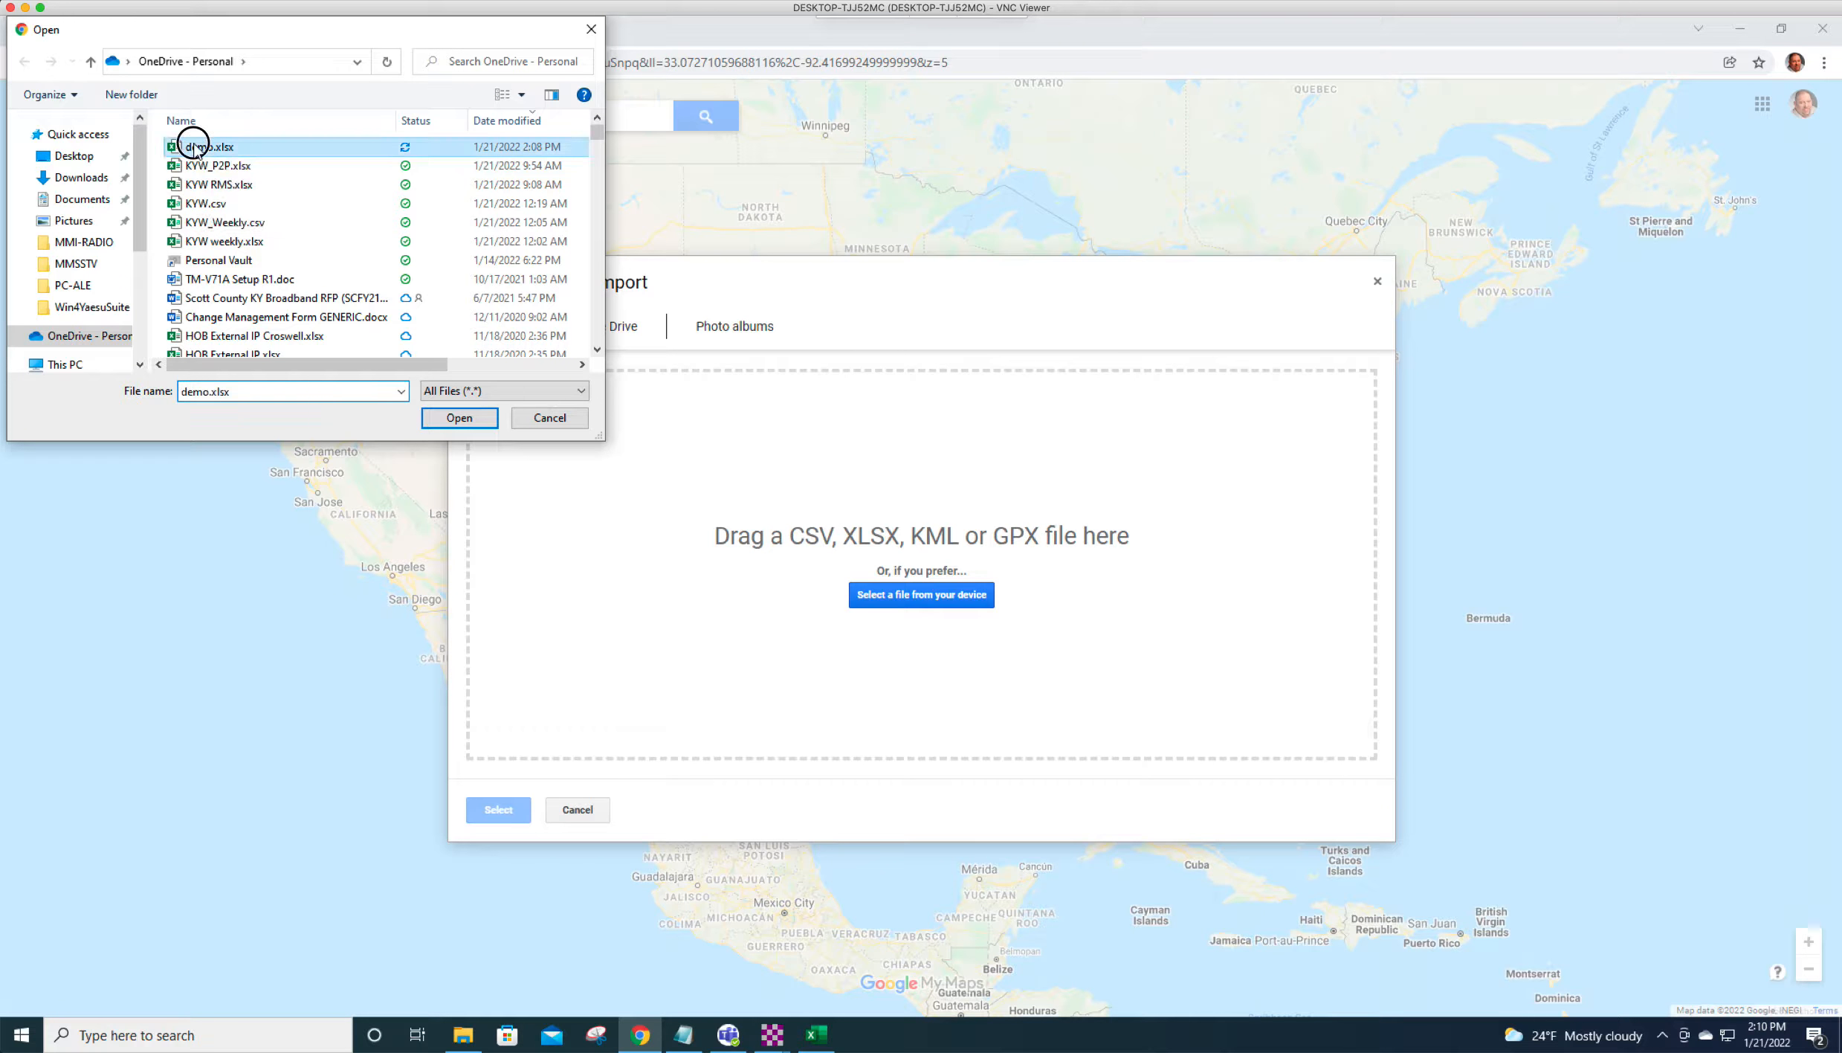
click(1050, 538)
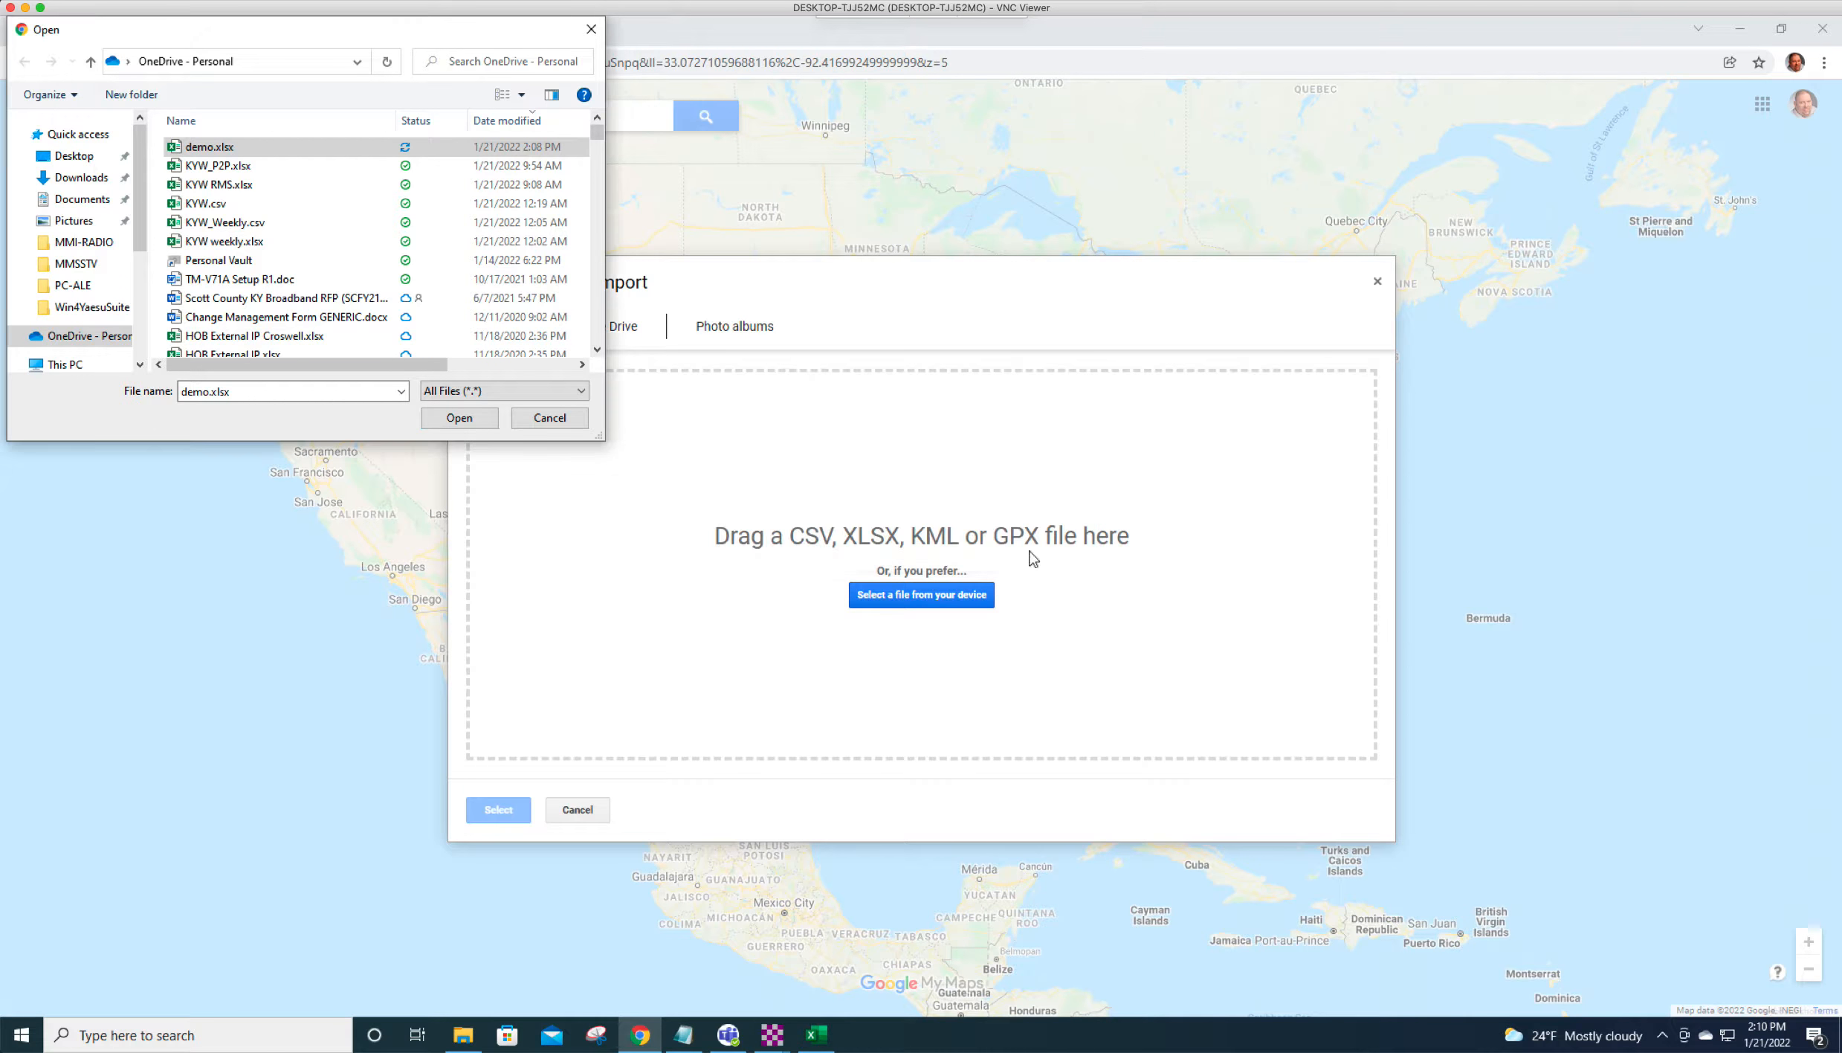
click(815, 1035)
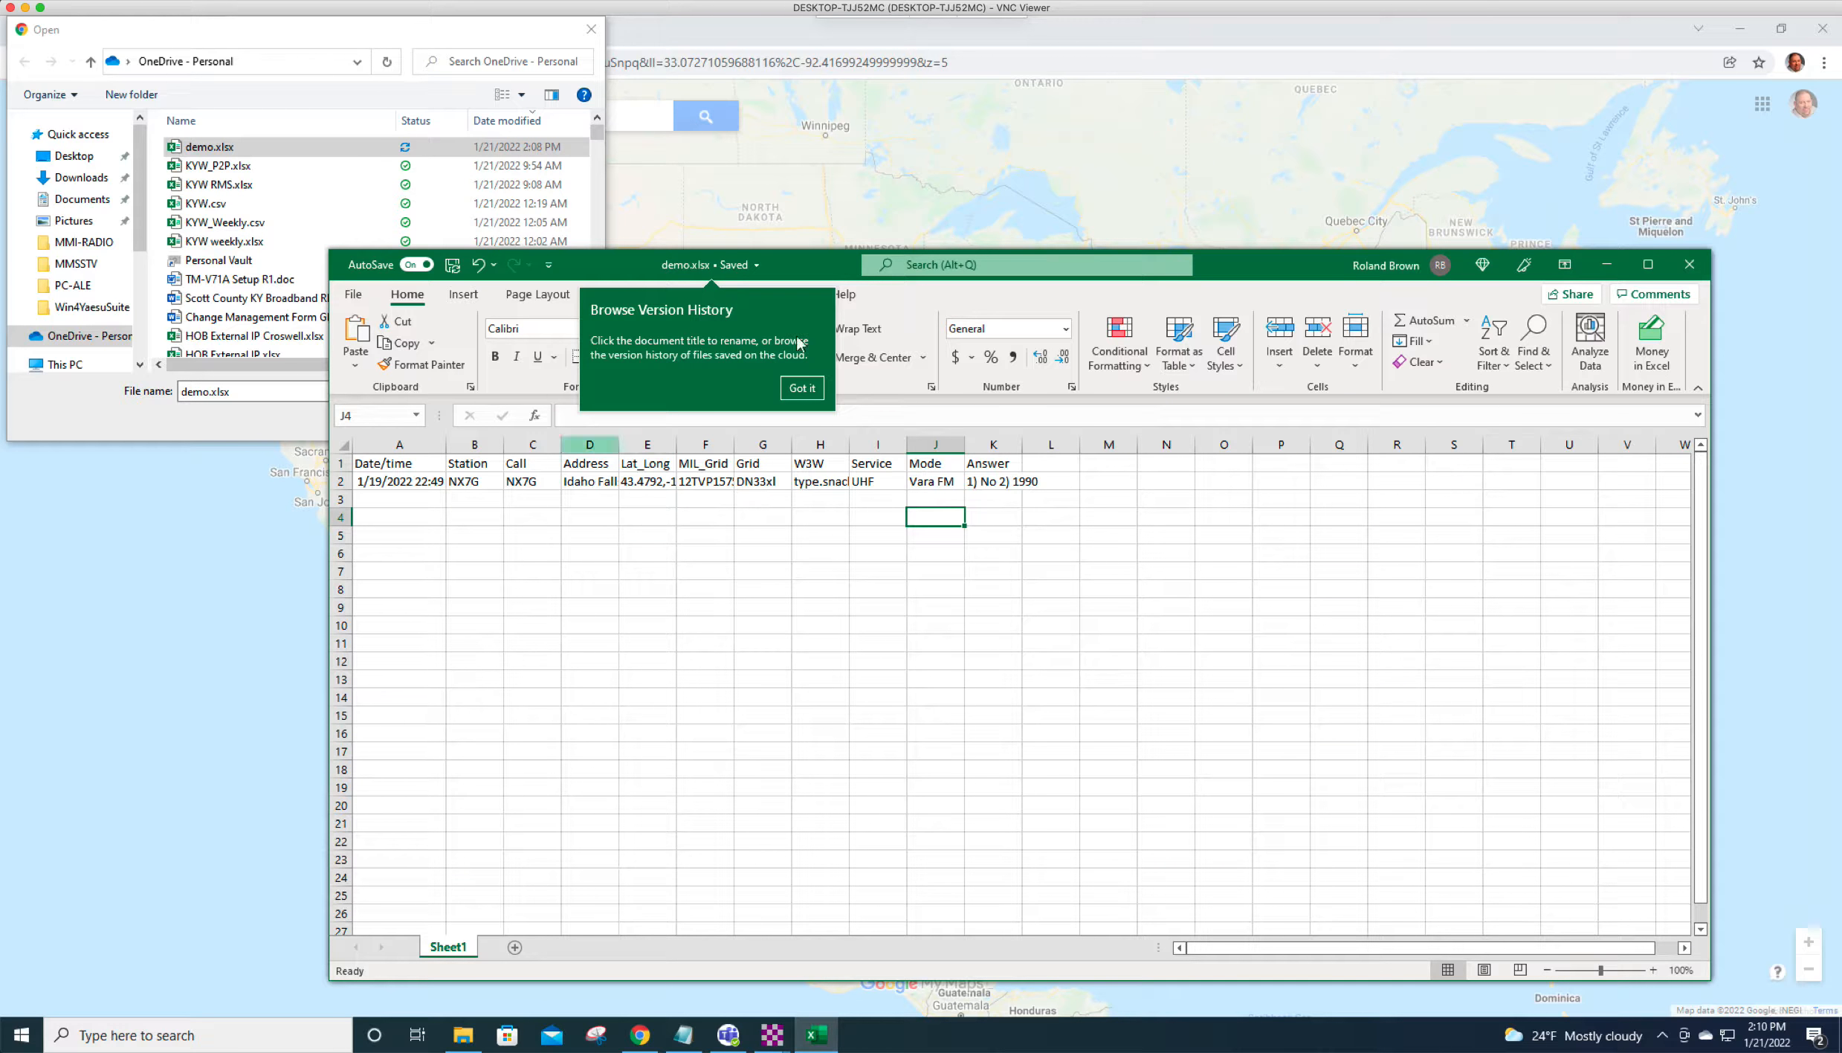
click(1704, 269)
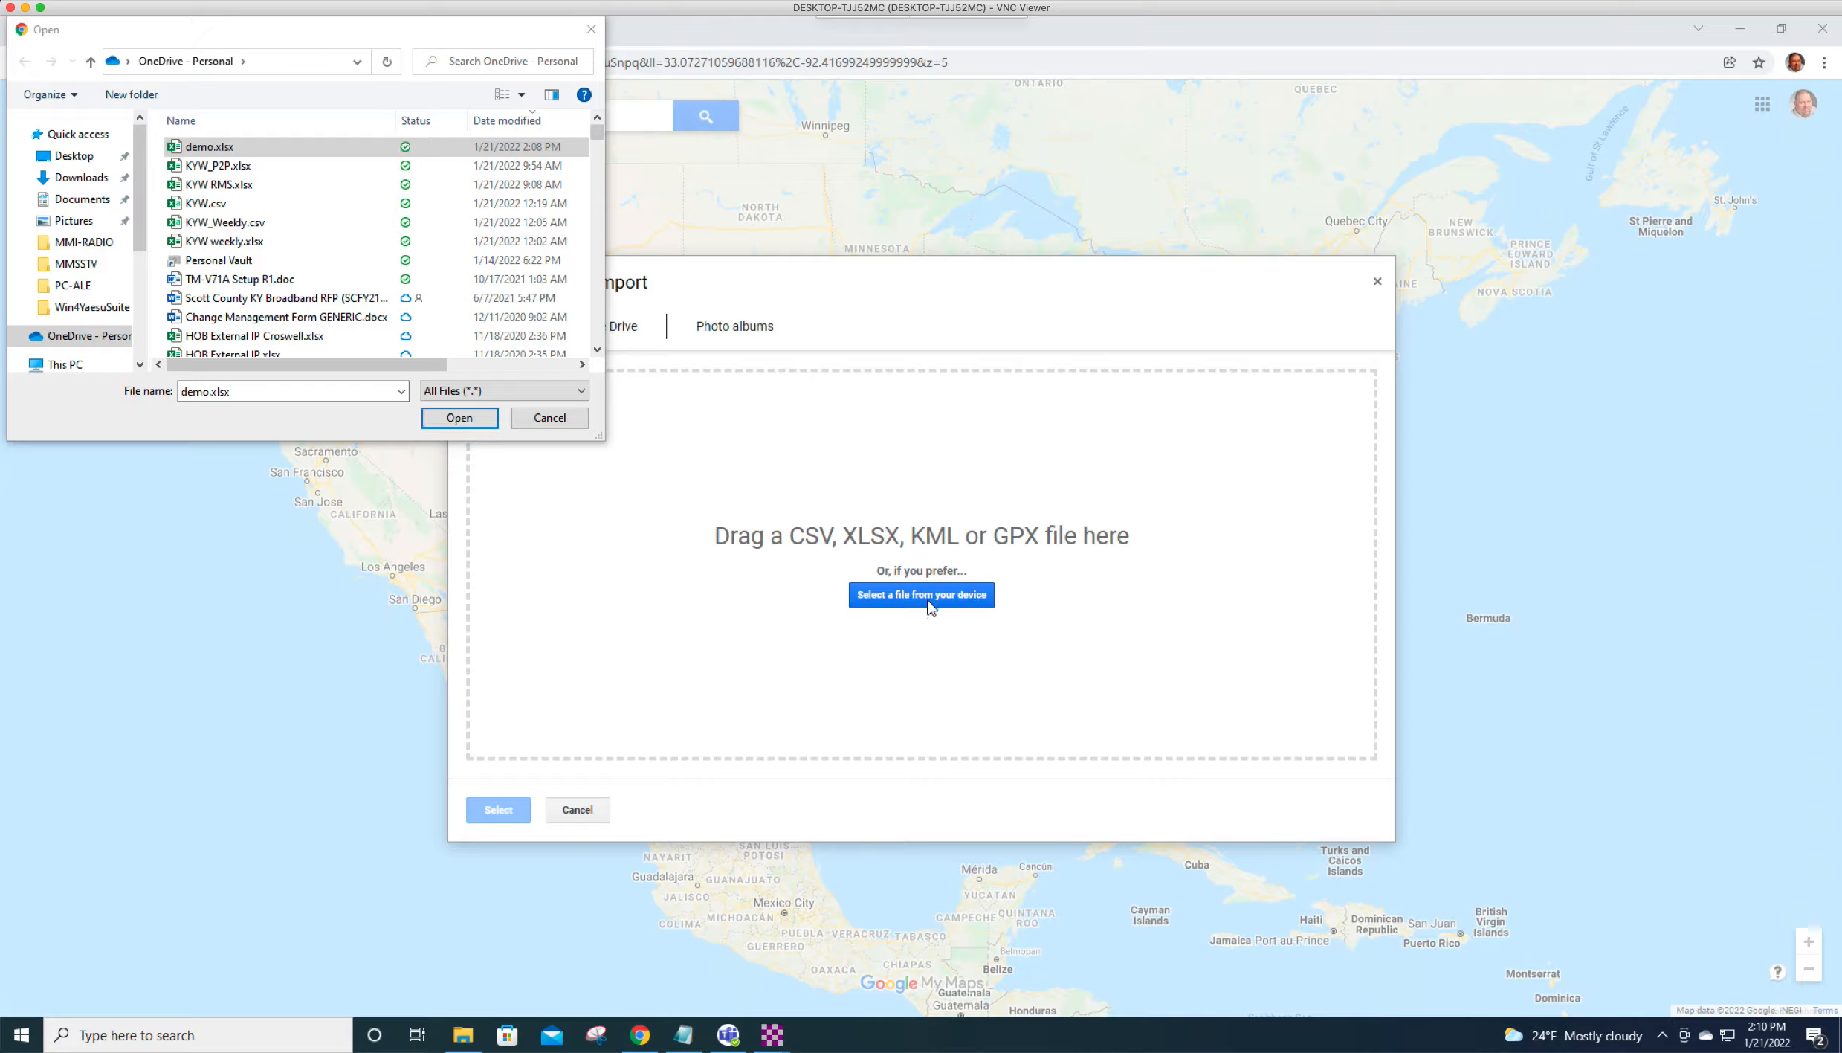
click(927, 600)
double_click(216, 148)
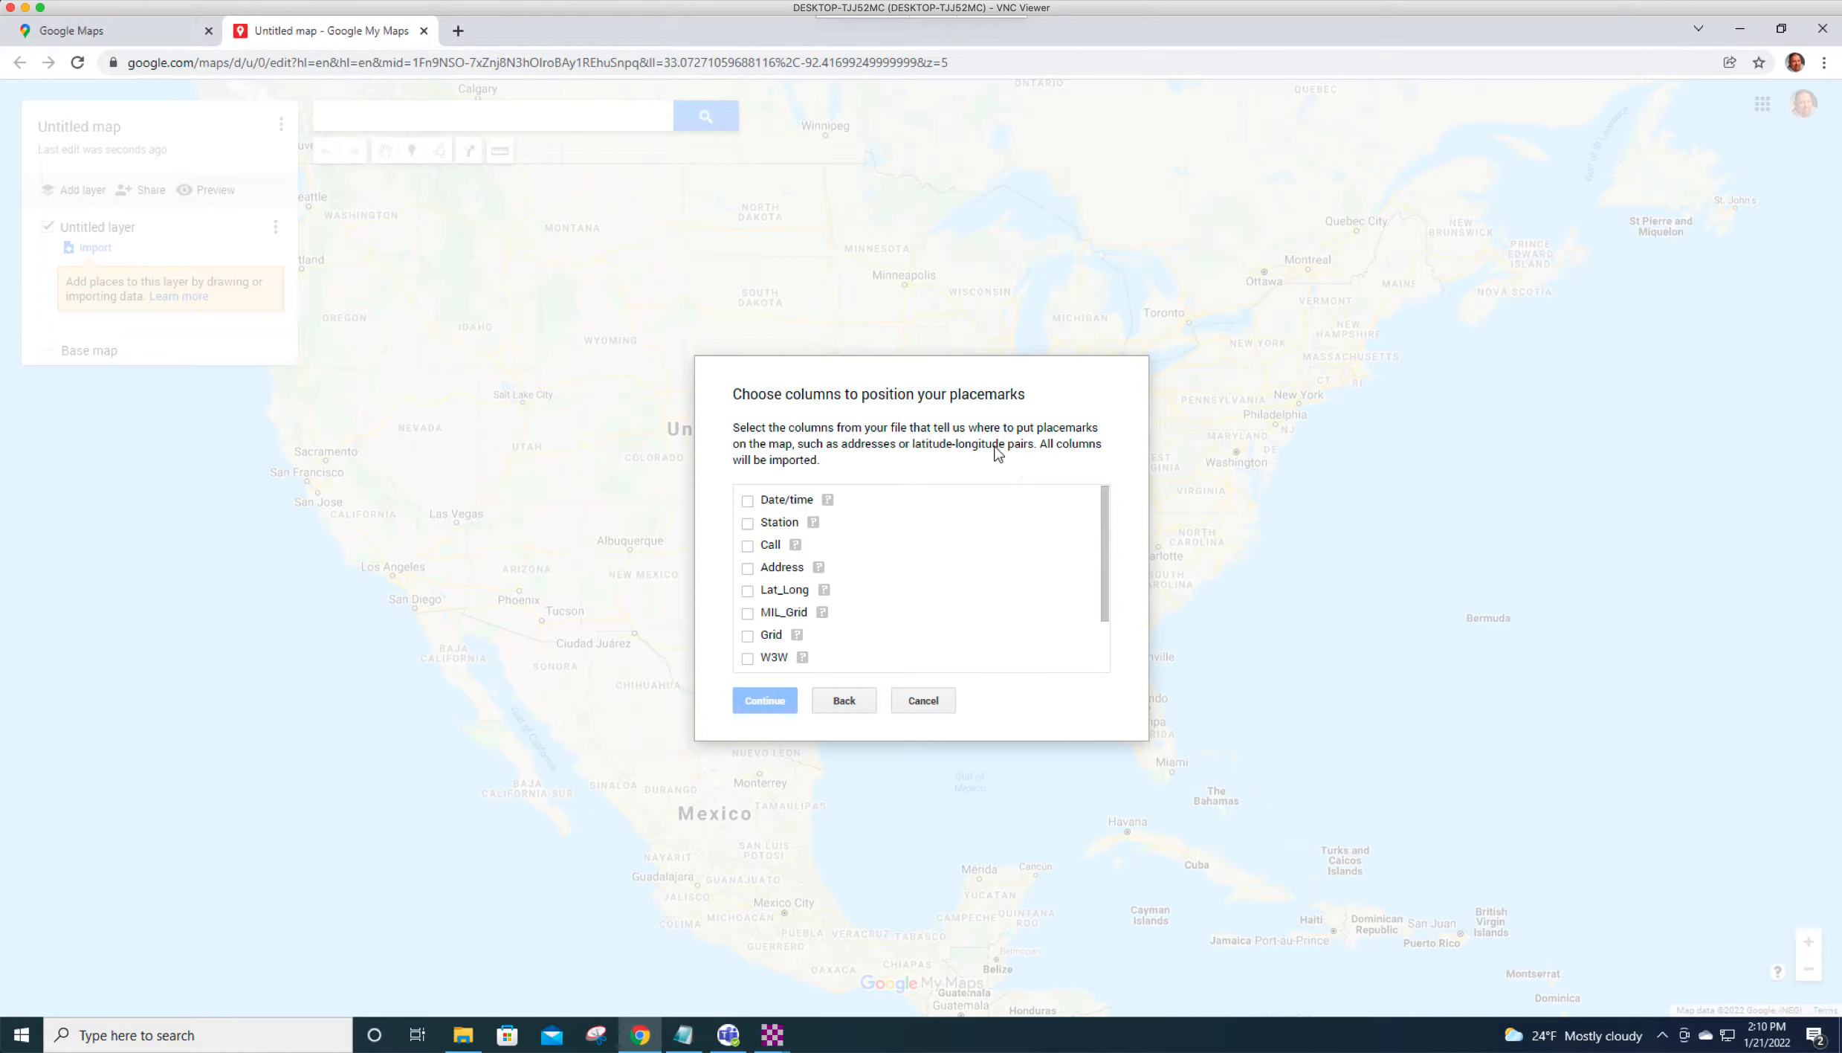
Position the placemarks by the Lat_Long column as Latitude,Longitude, title the markers with the Call column, and finish the import.
click(748, 592)
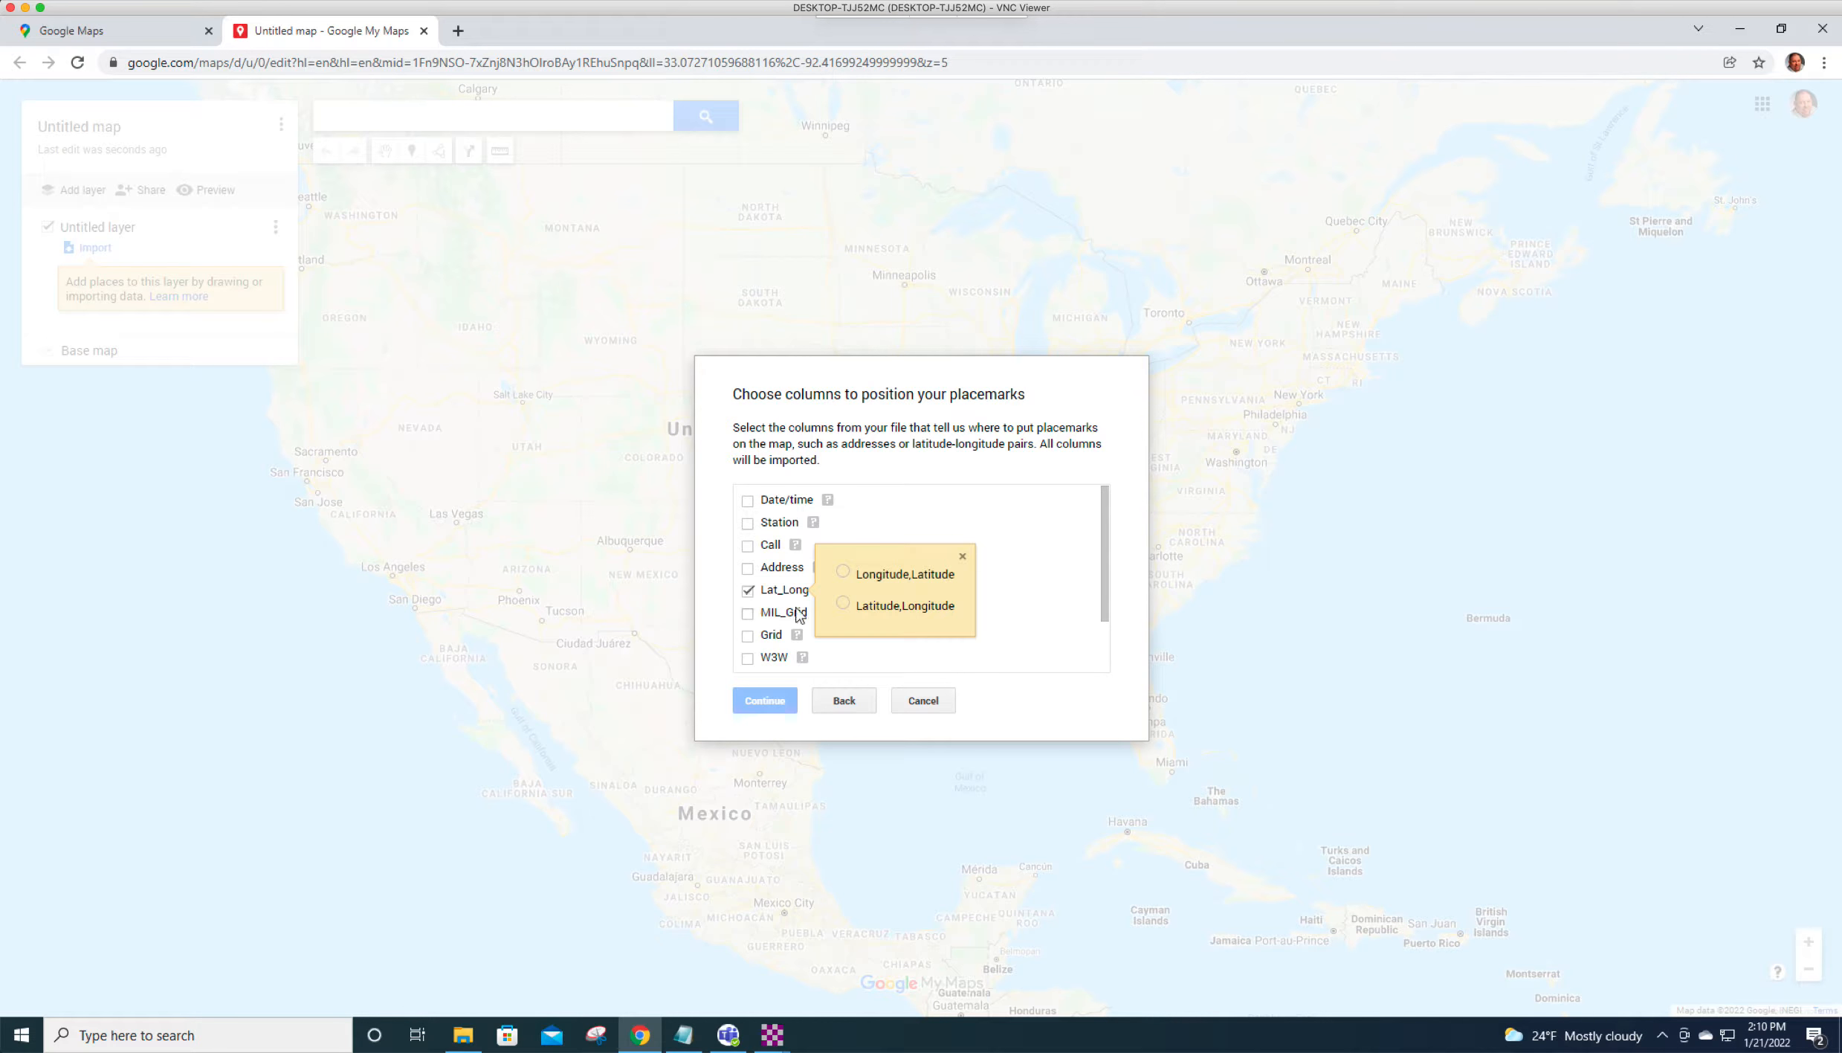
click(843, 603)
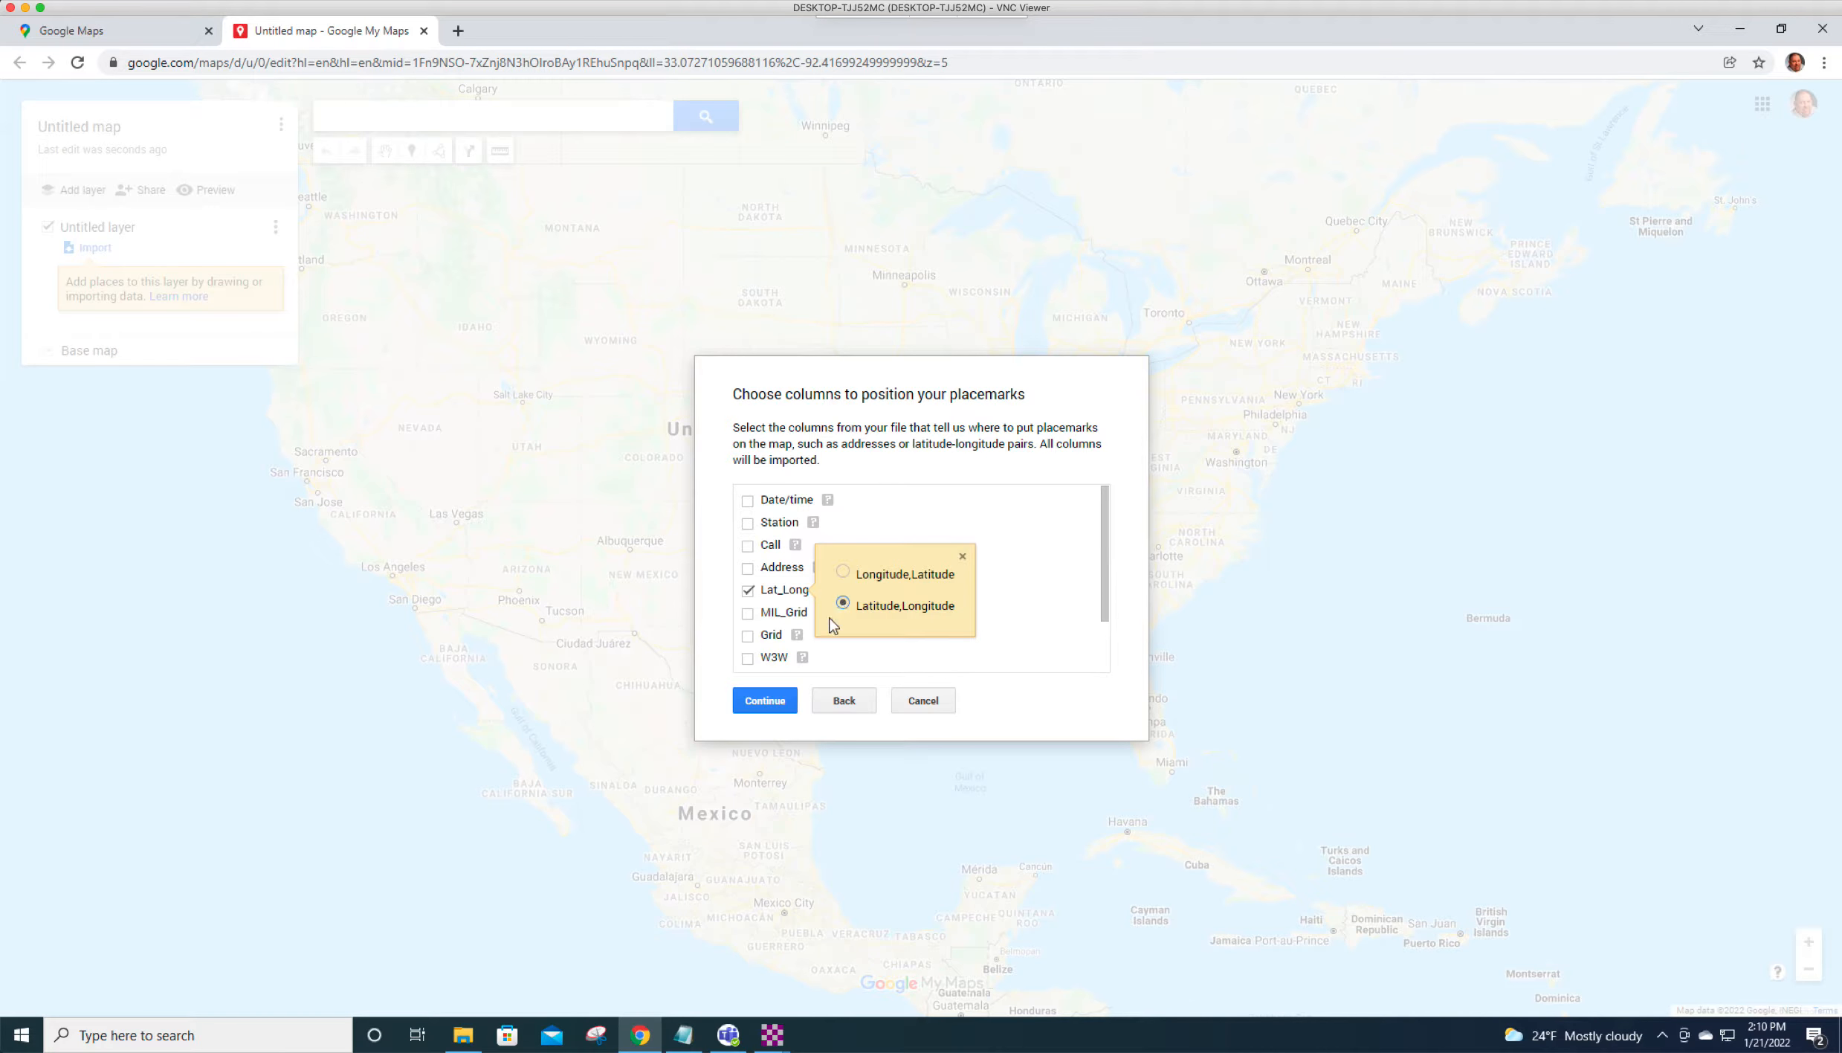
click(781, 710)
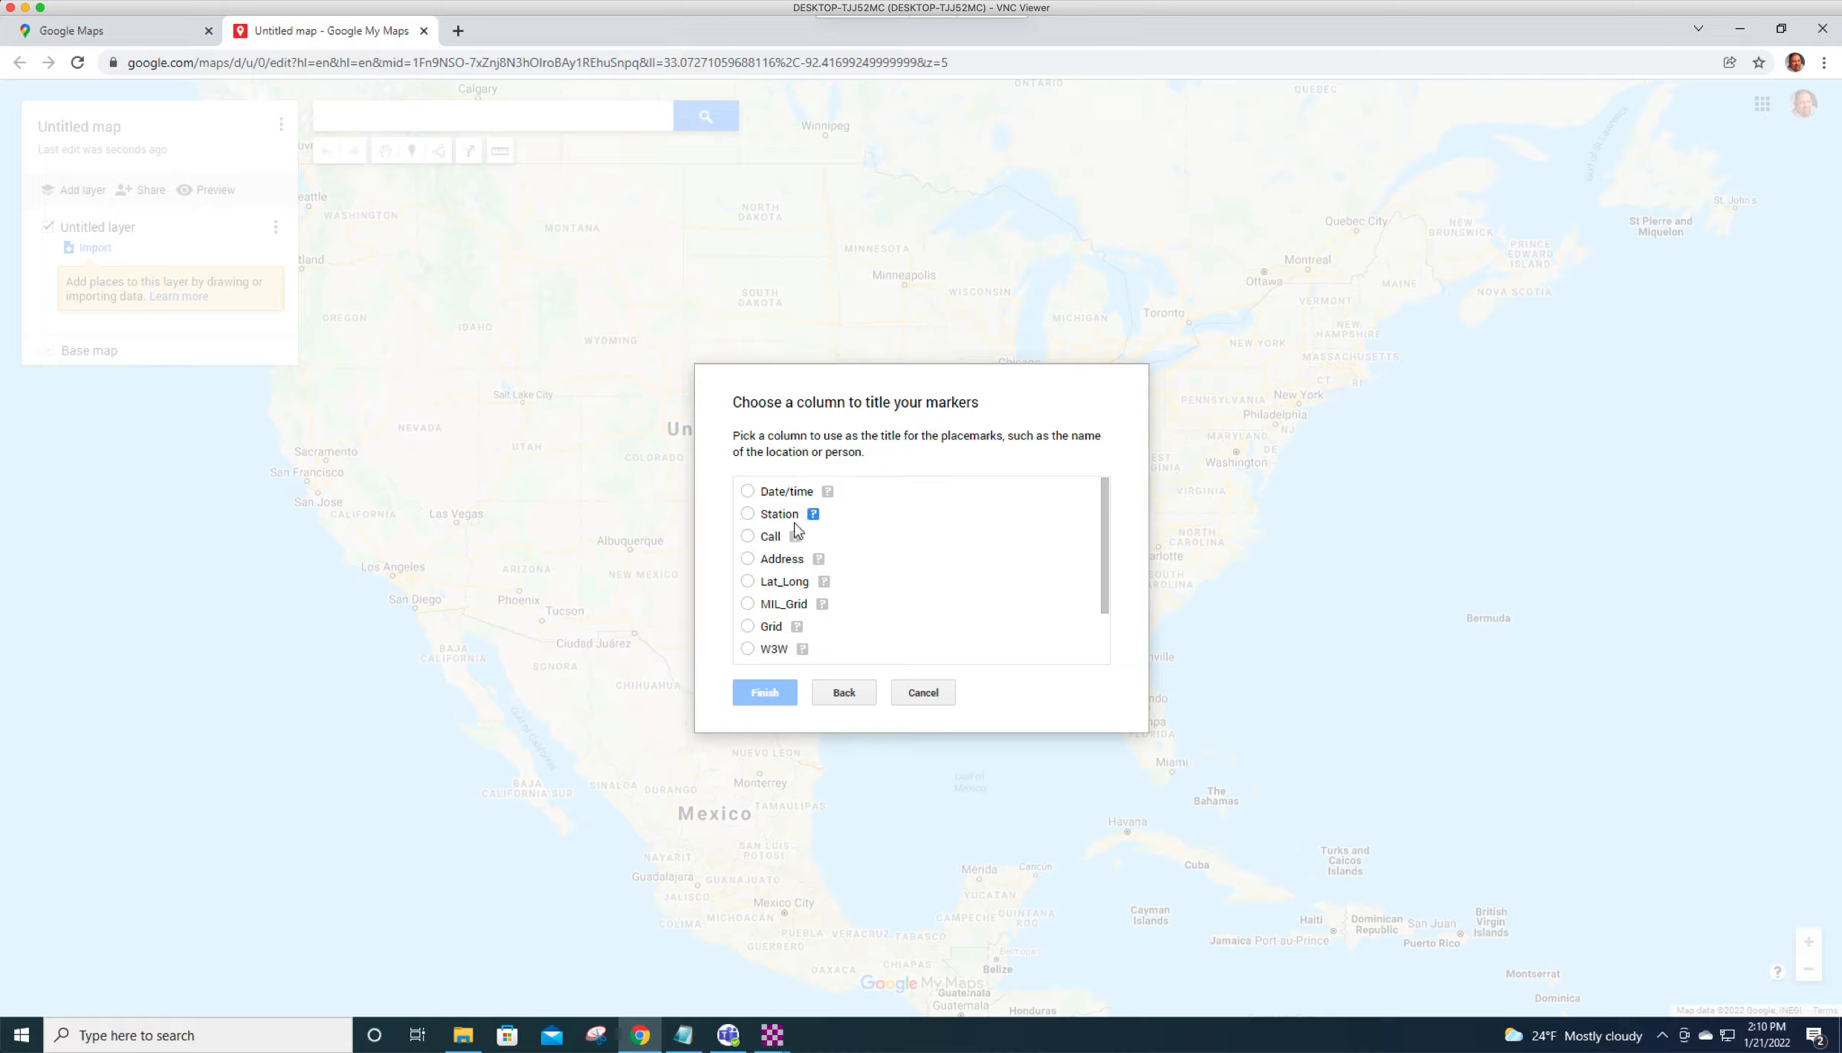
click(748, 537)
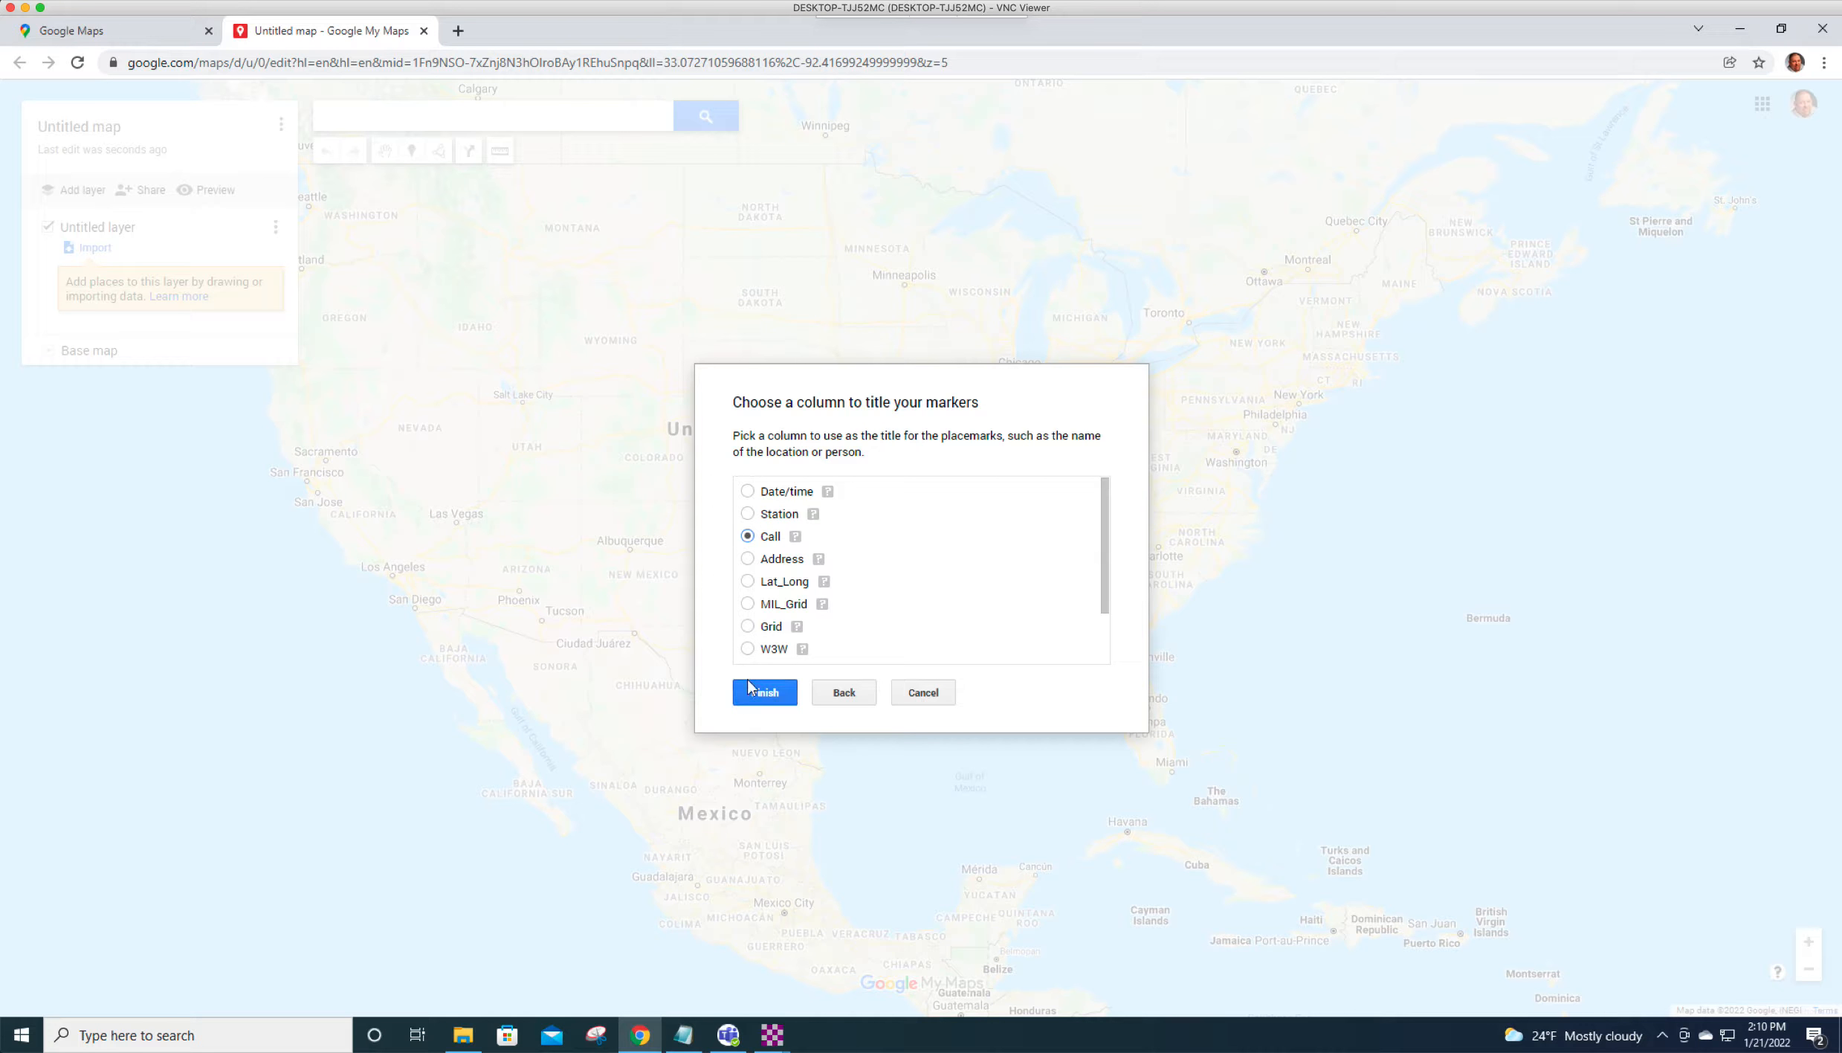
click(765, 695)
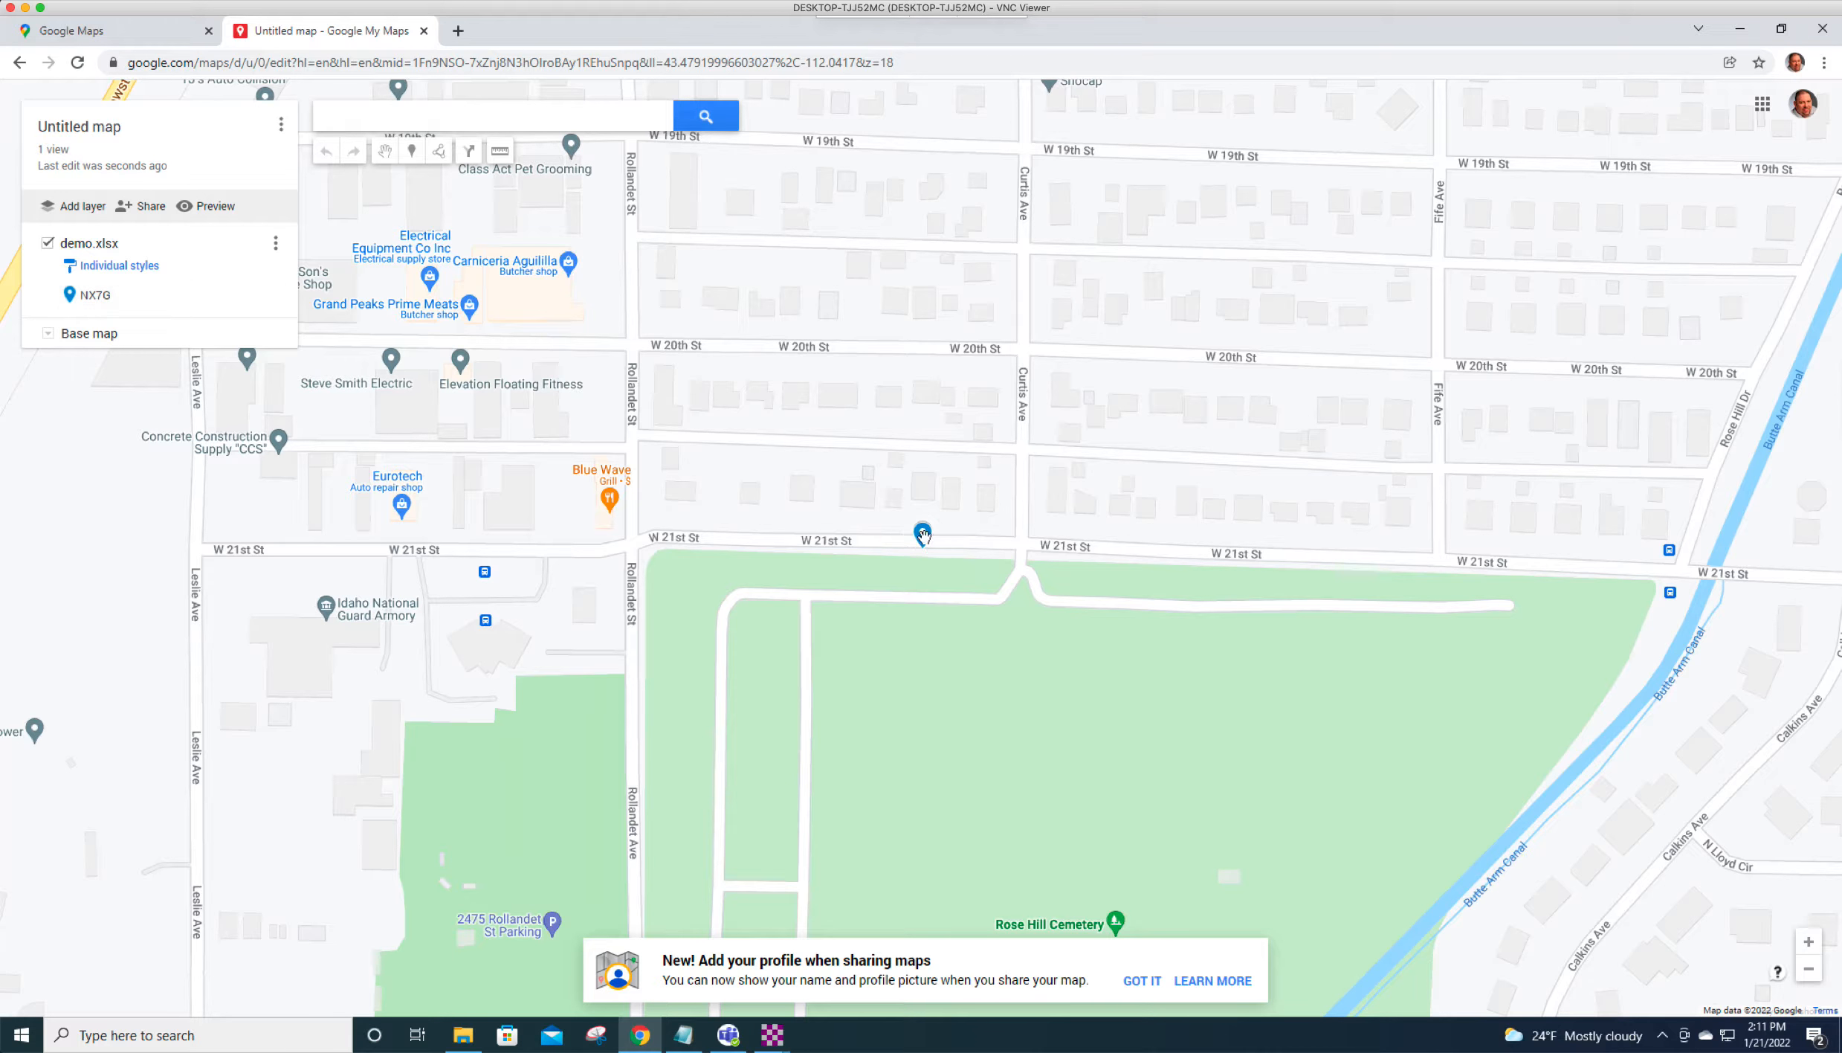
Examine the imported placemark's details on the map and close them.
click(923, 533)
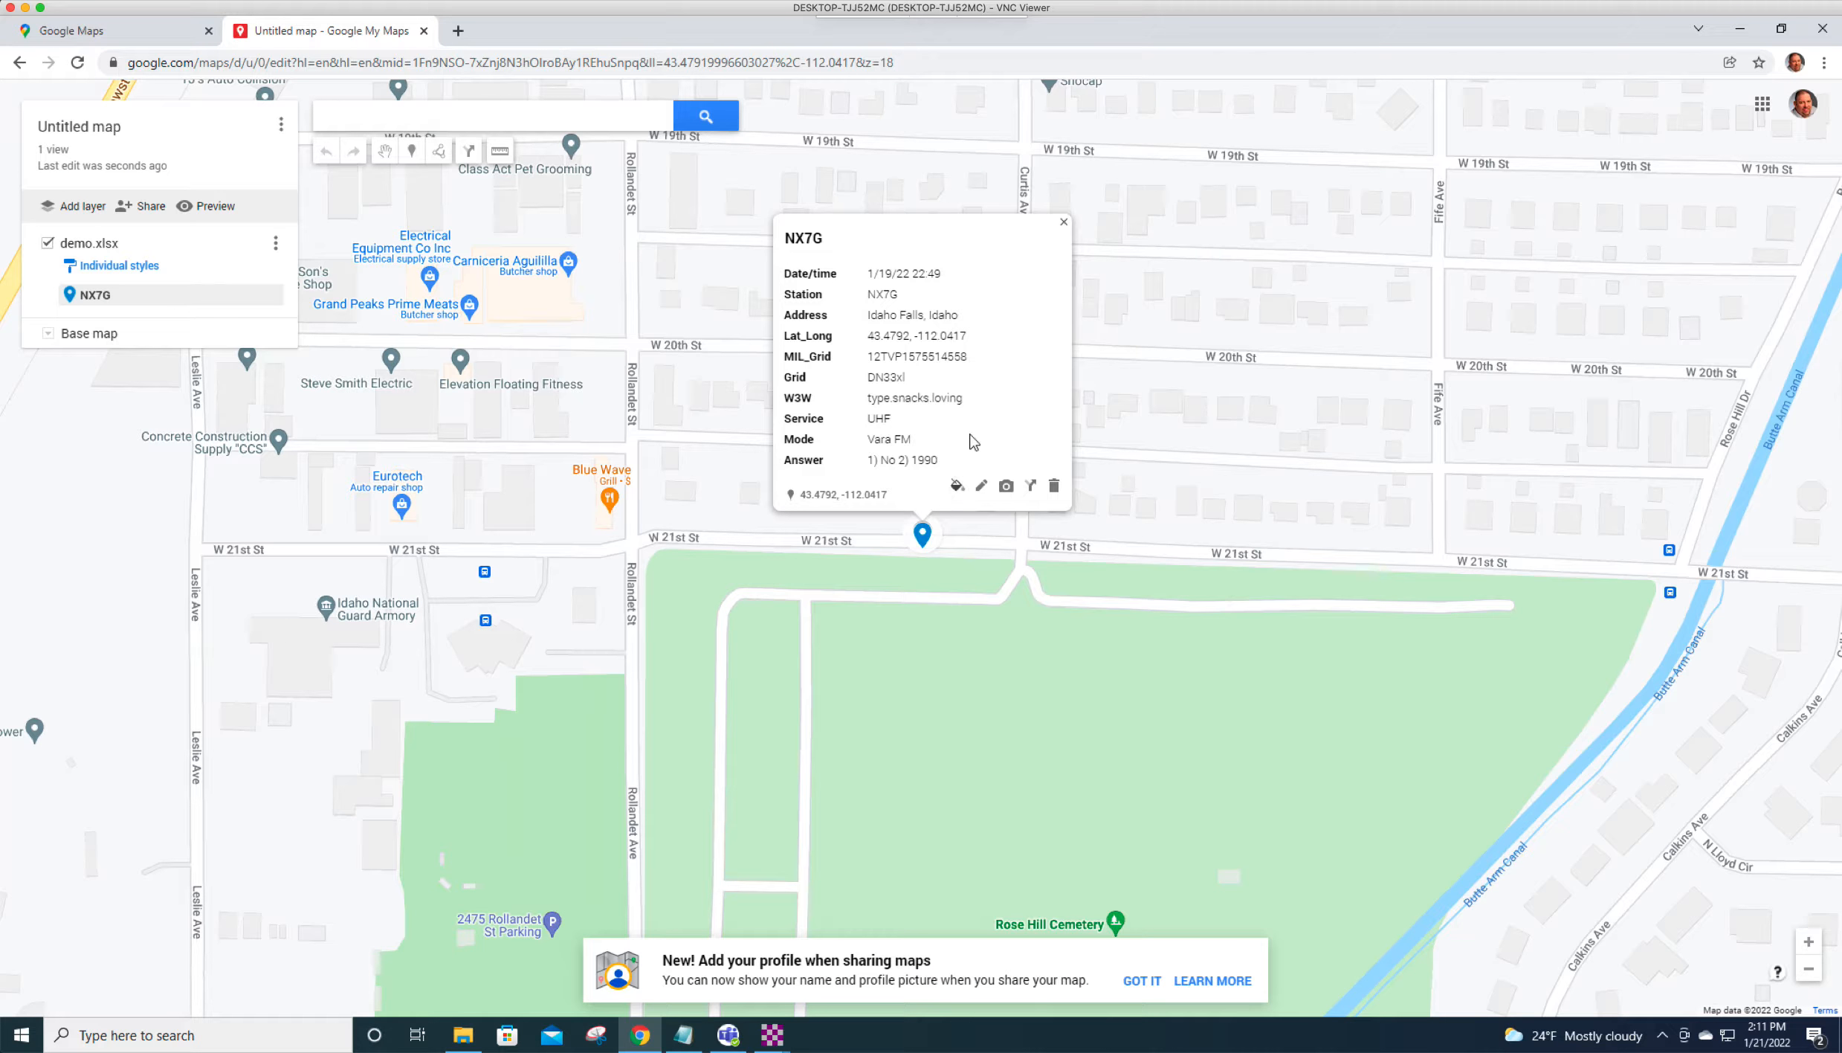
click(1064, 223)
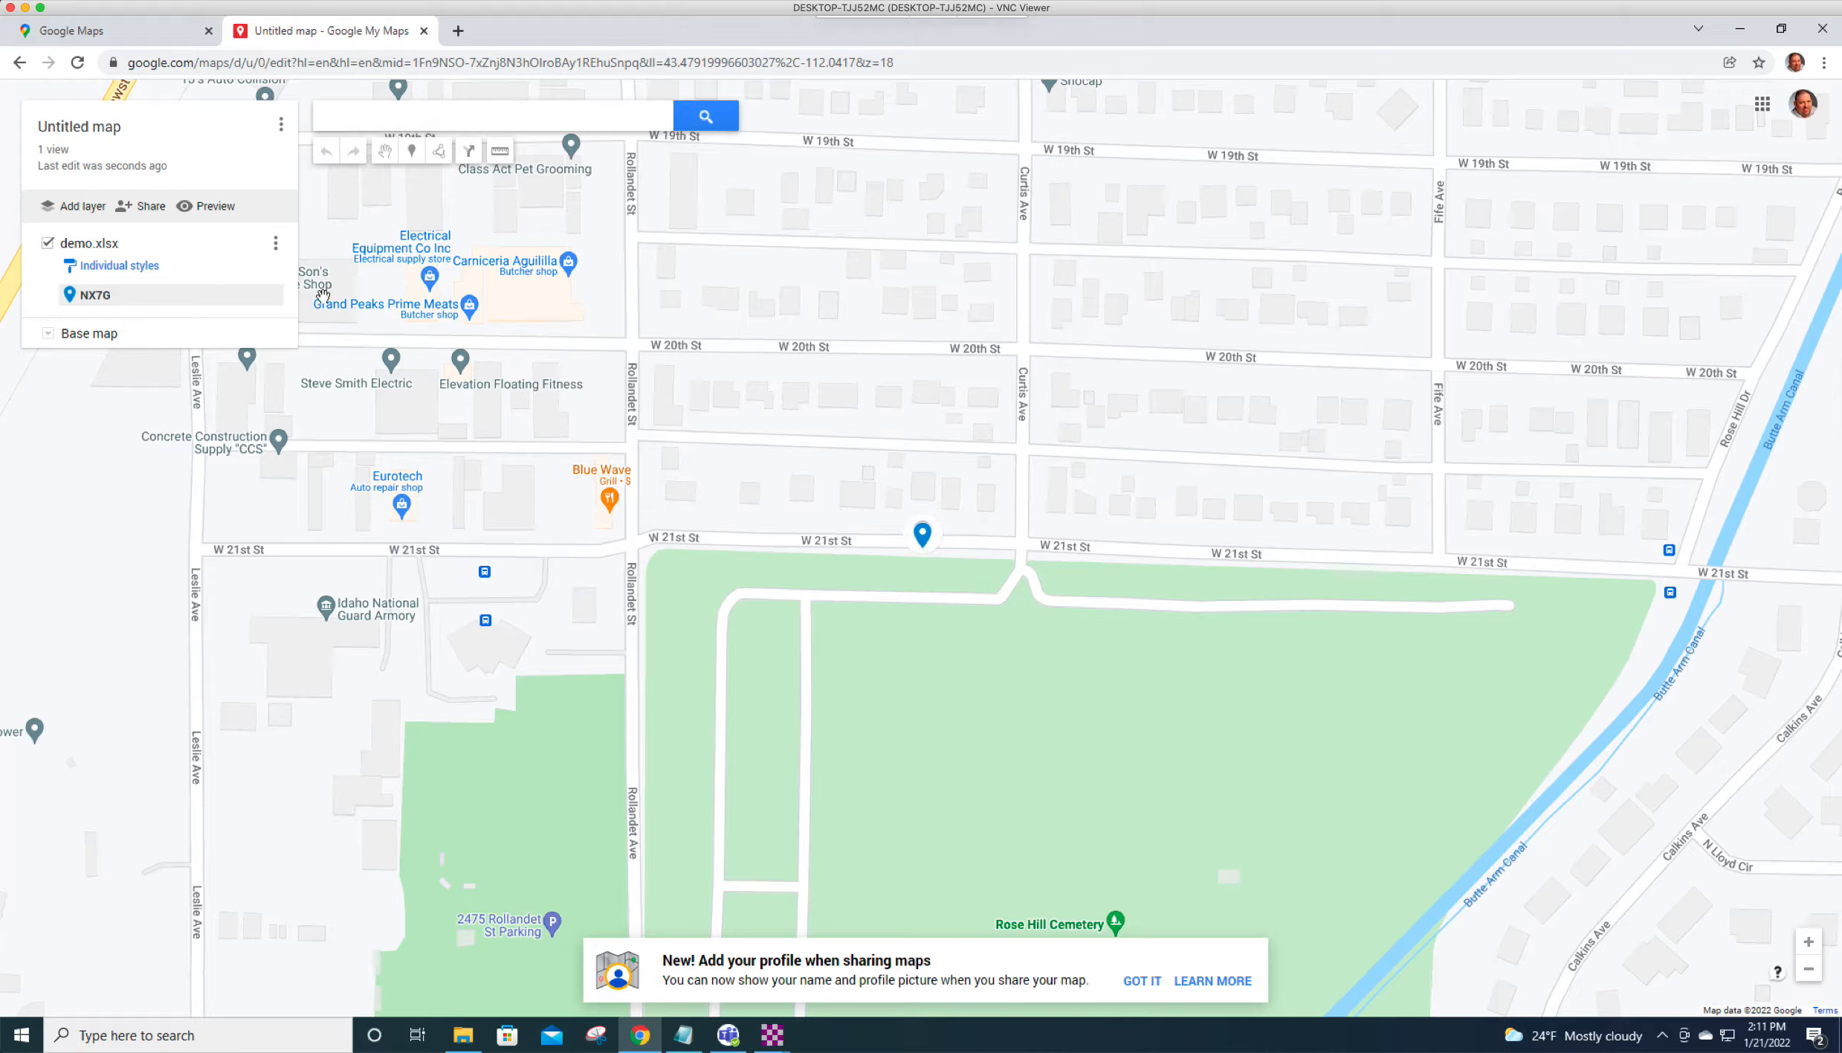
Rename the demo.xlsx layer as Demo.
click(93, 249)
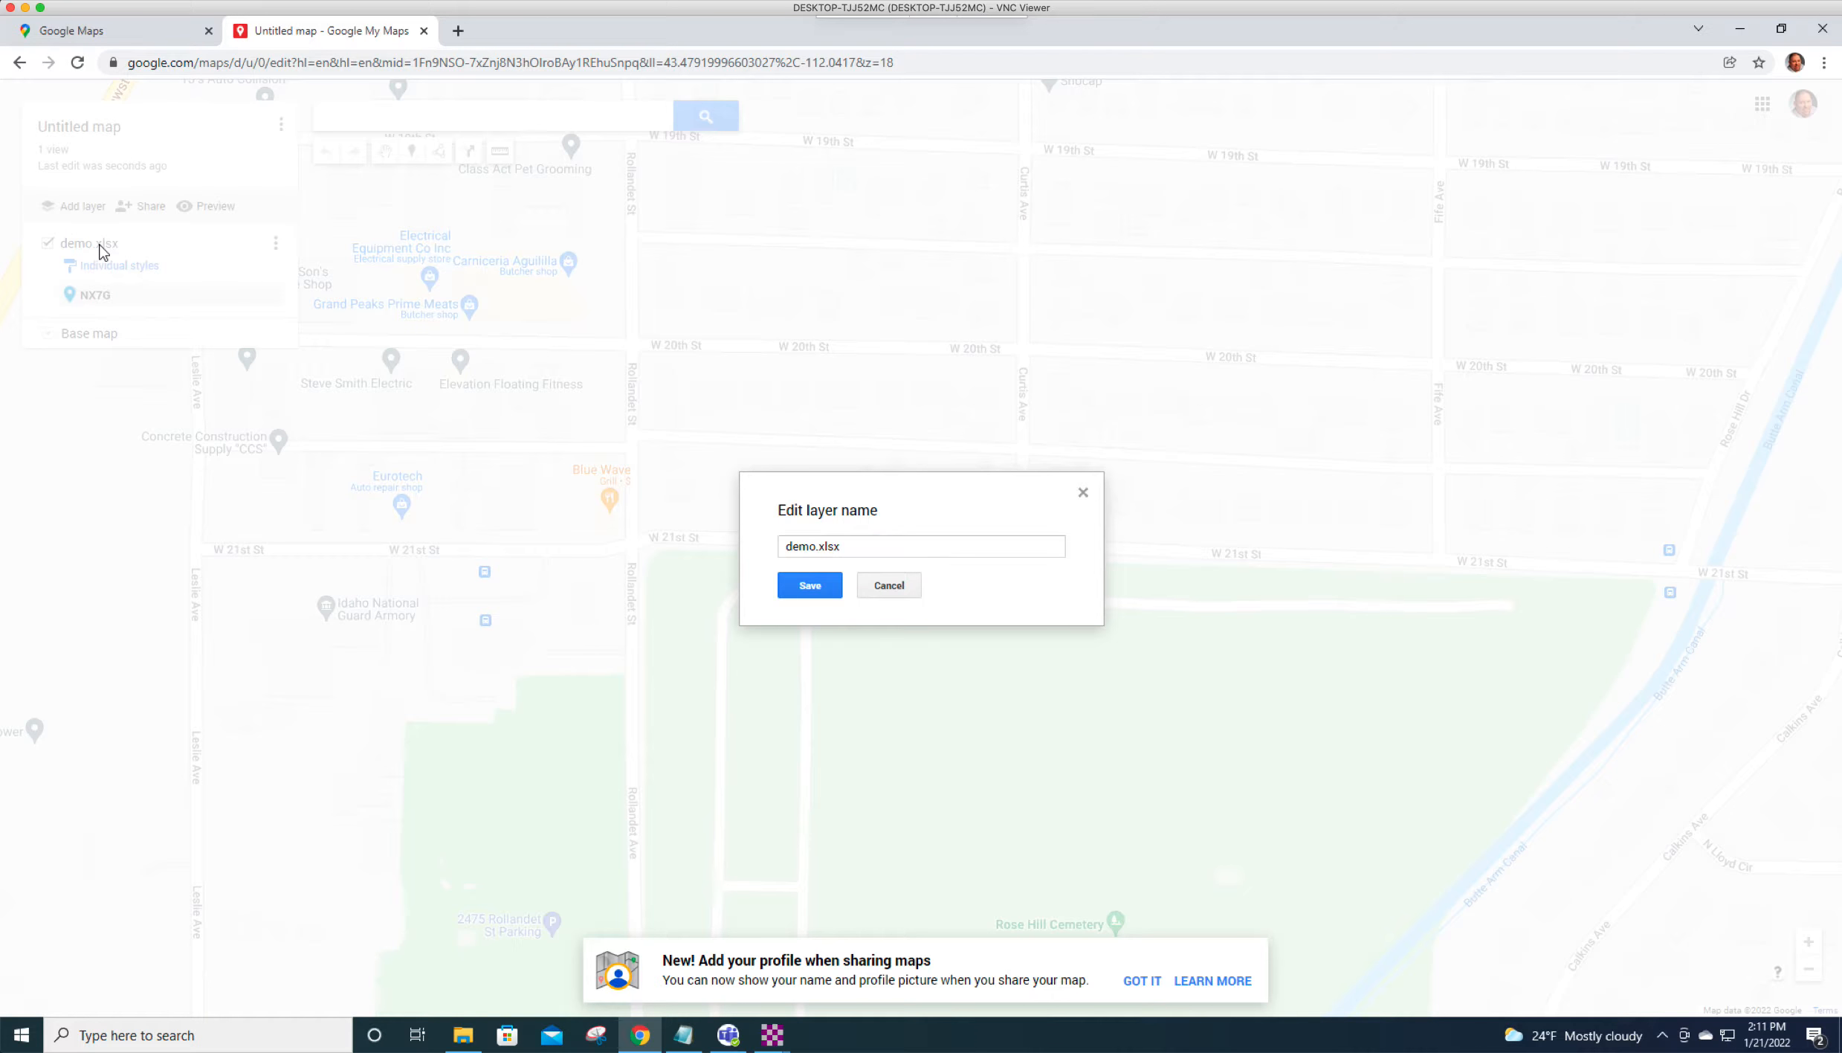
drag(844, 545, 637, 530)
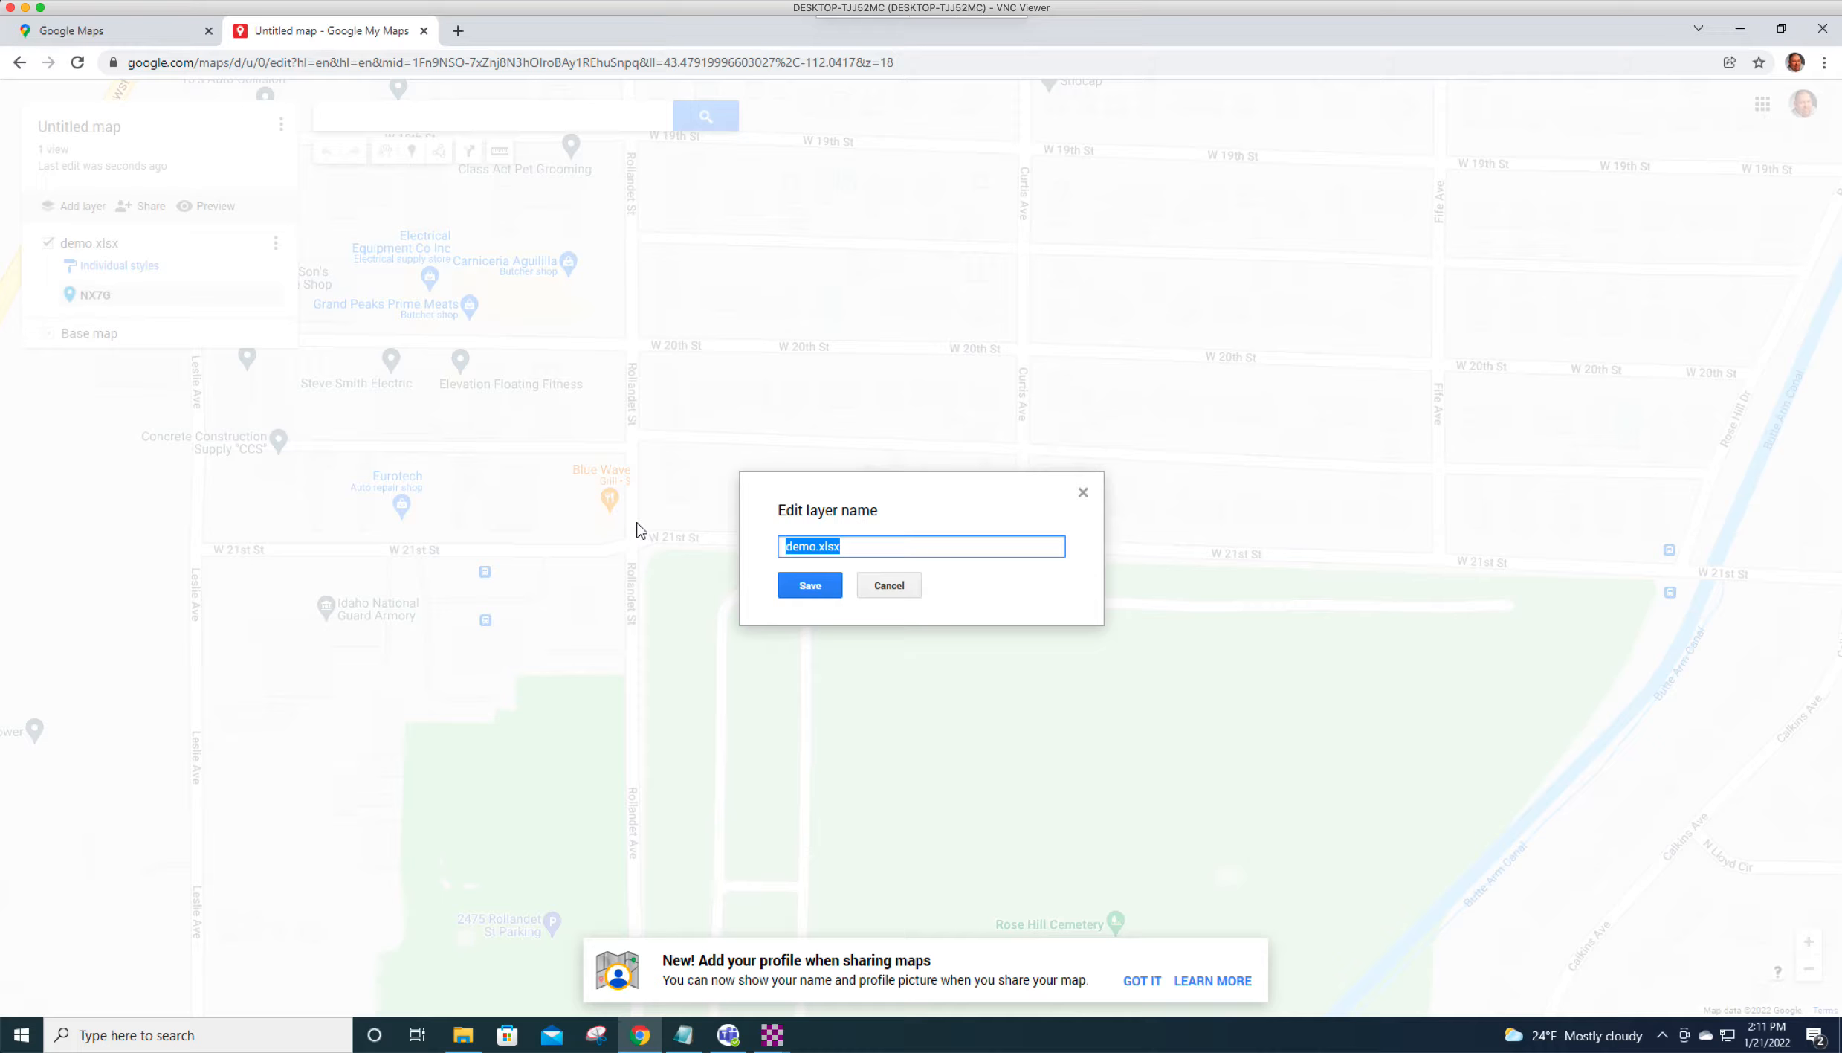
text(Demo)
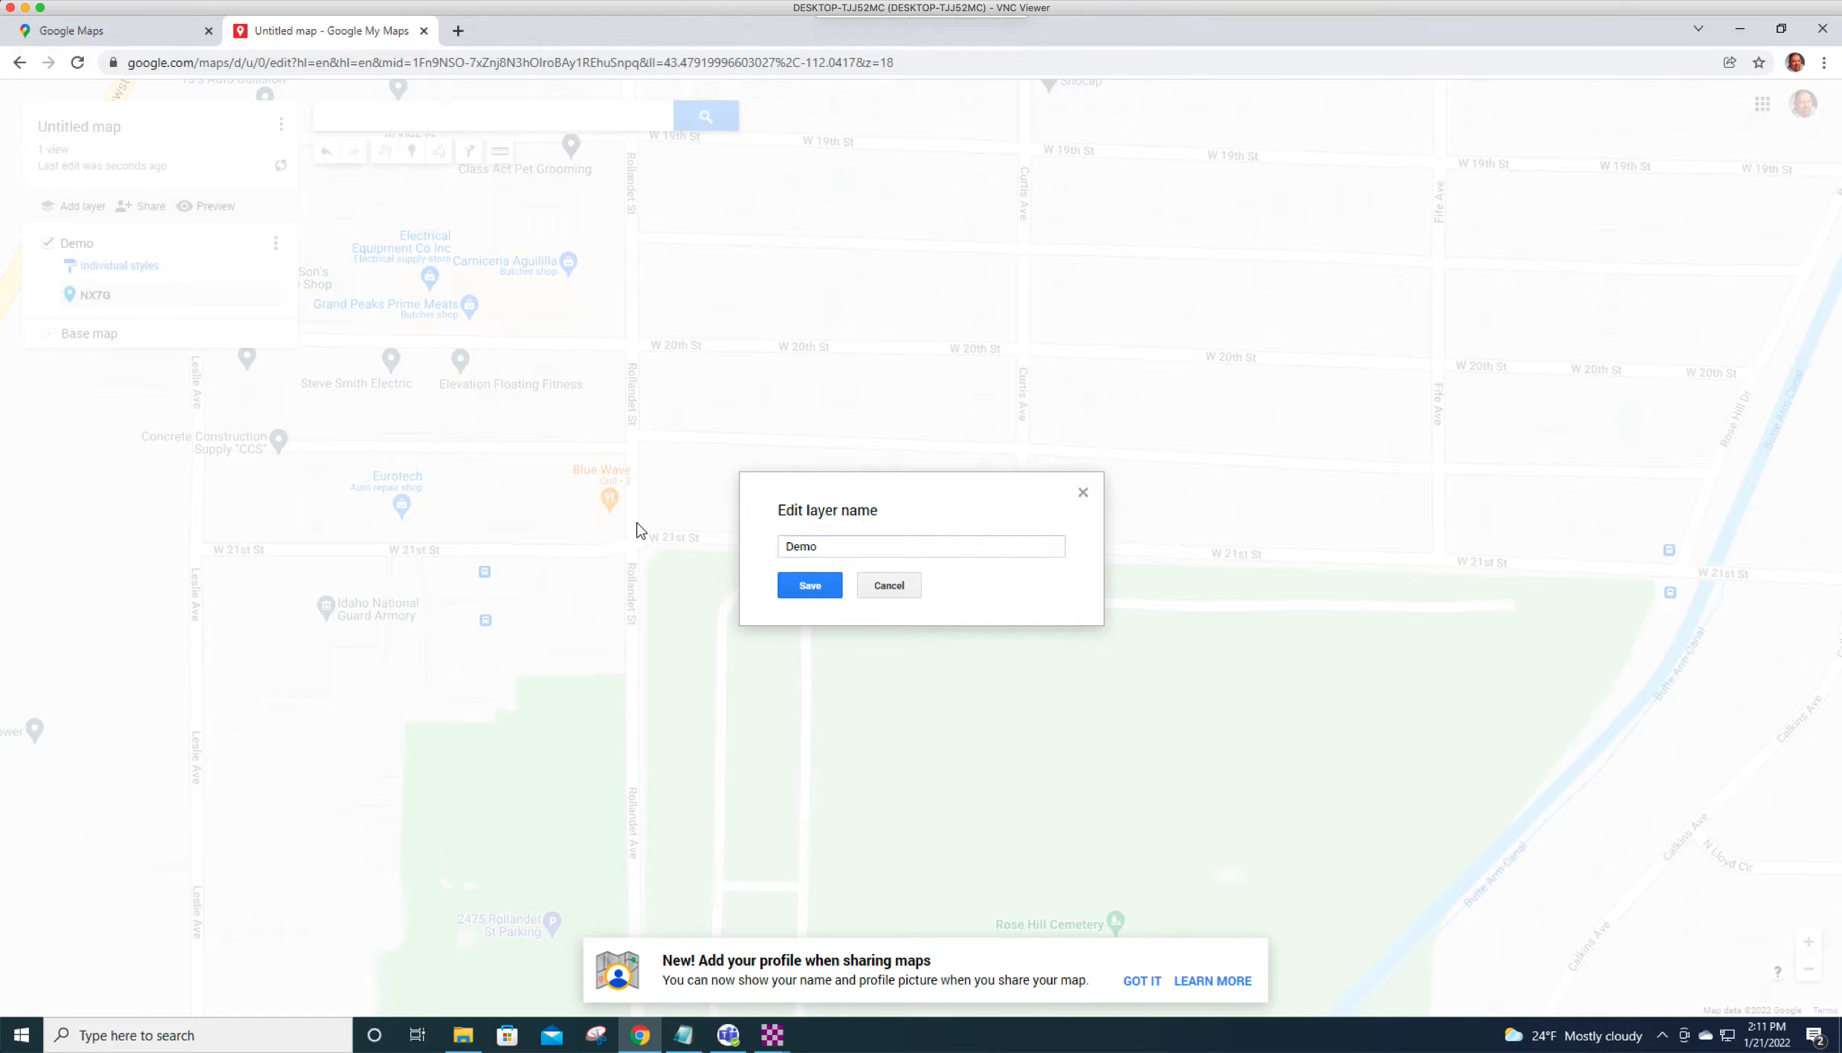
key(Return)
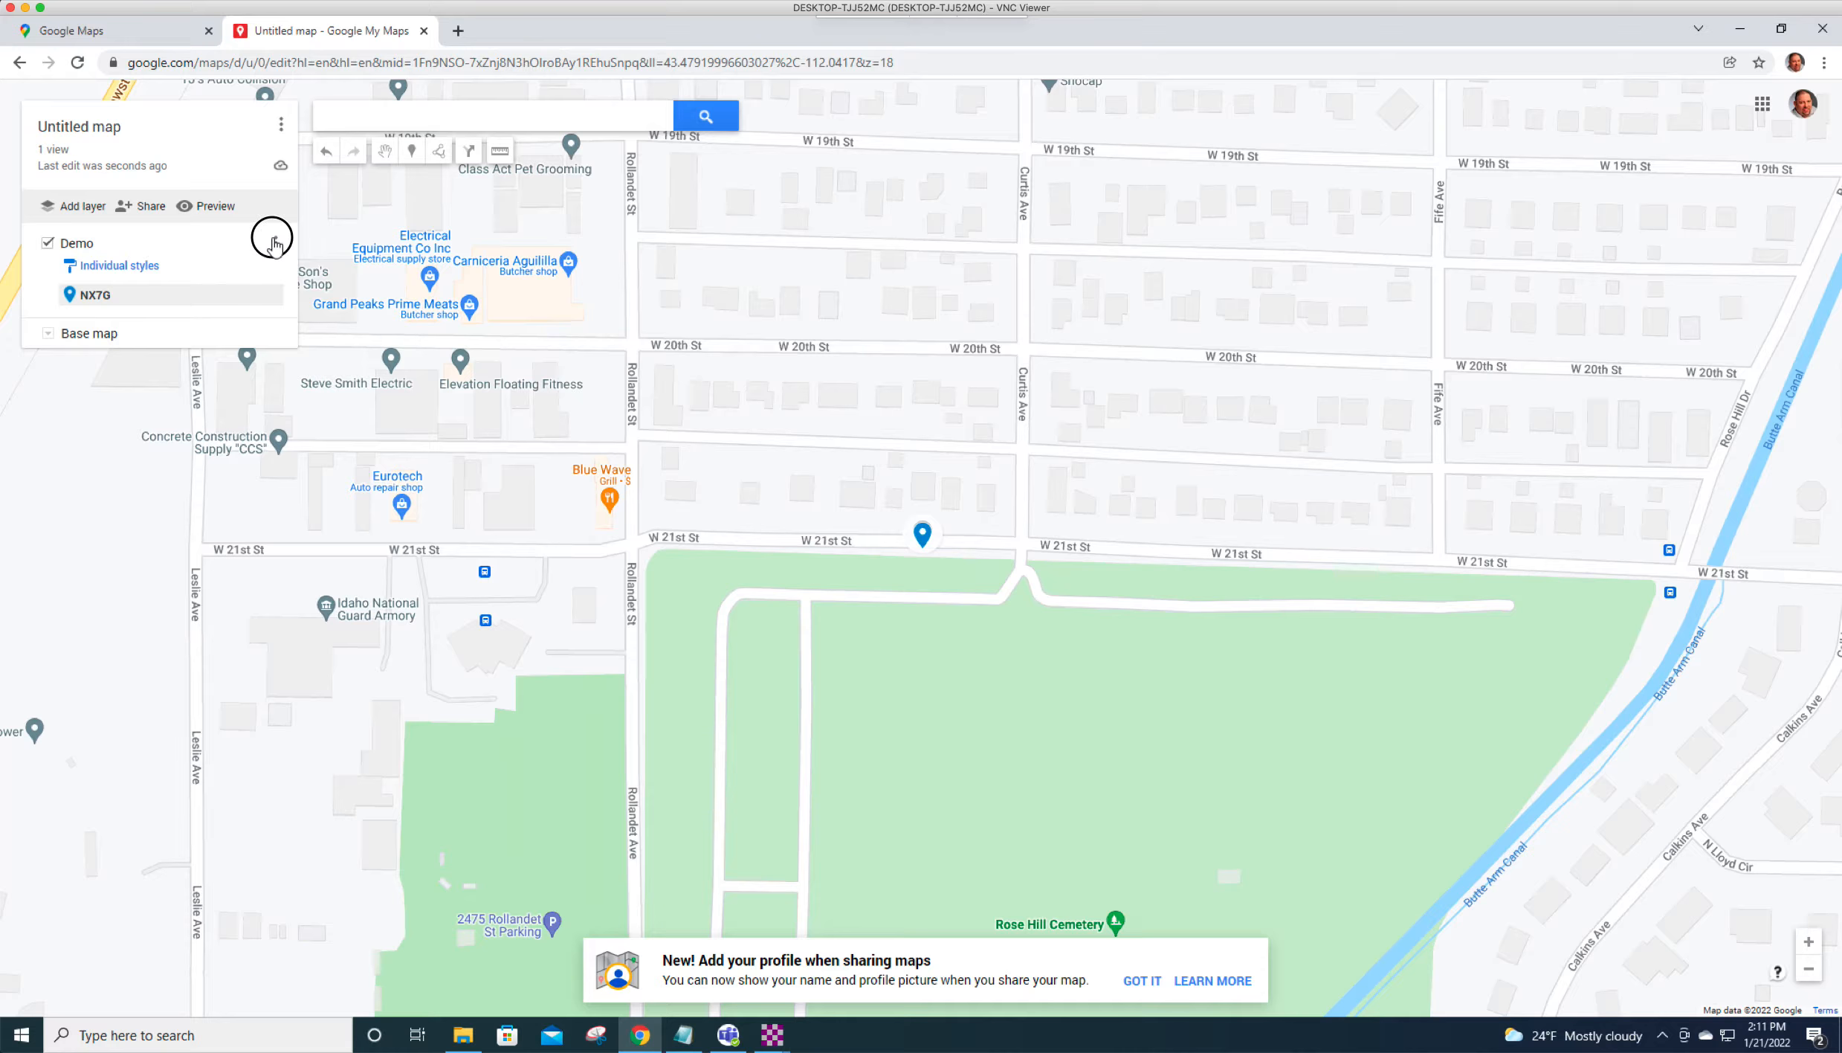
Check the options available for the Demo layer and reopen the placemark's details on the map.
click(275, 243)
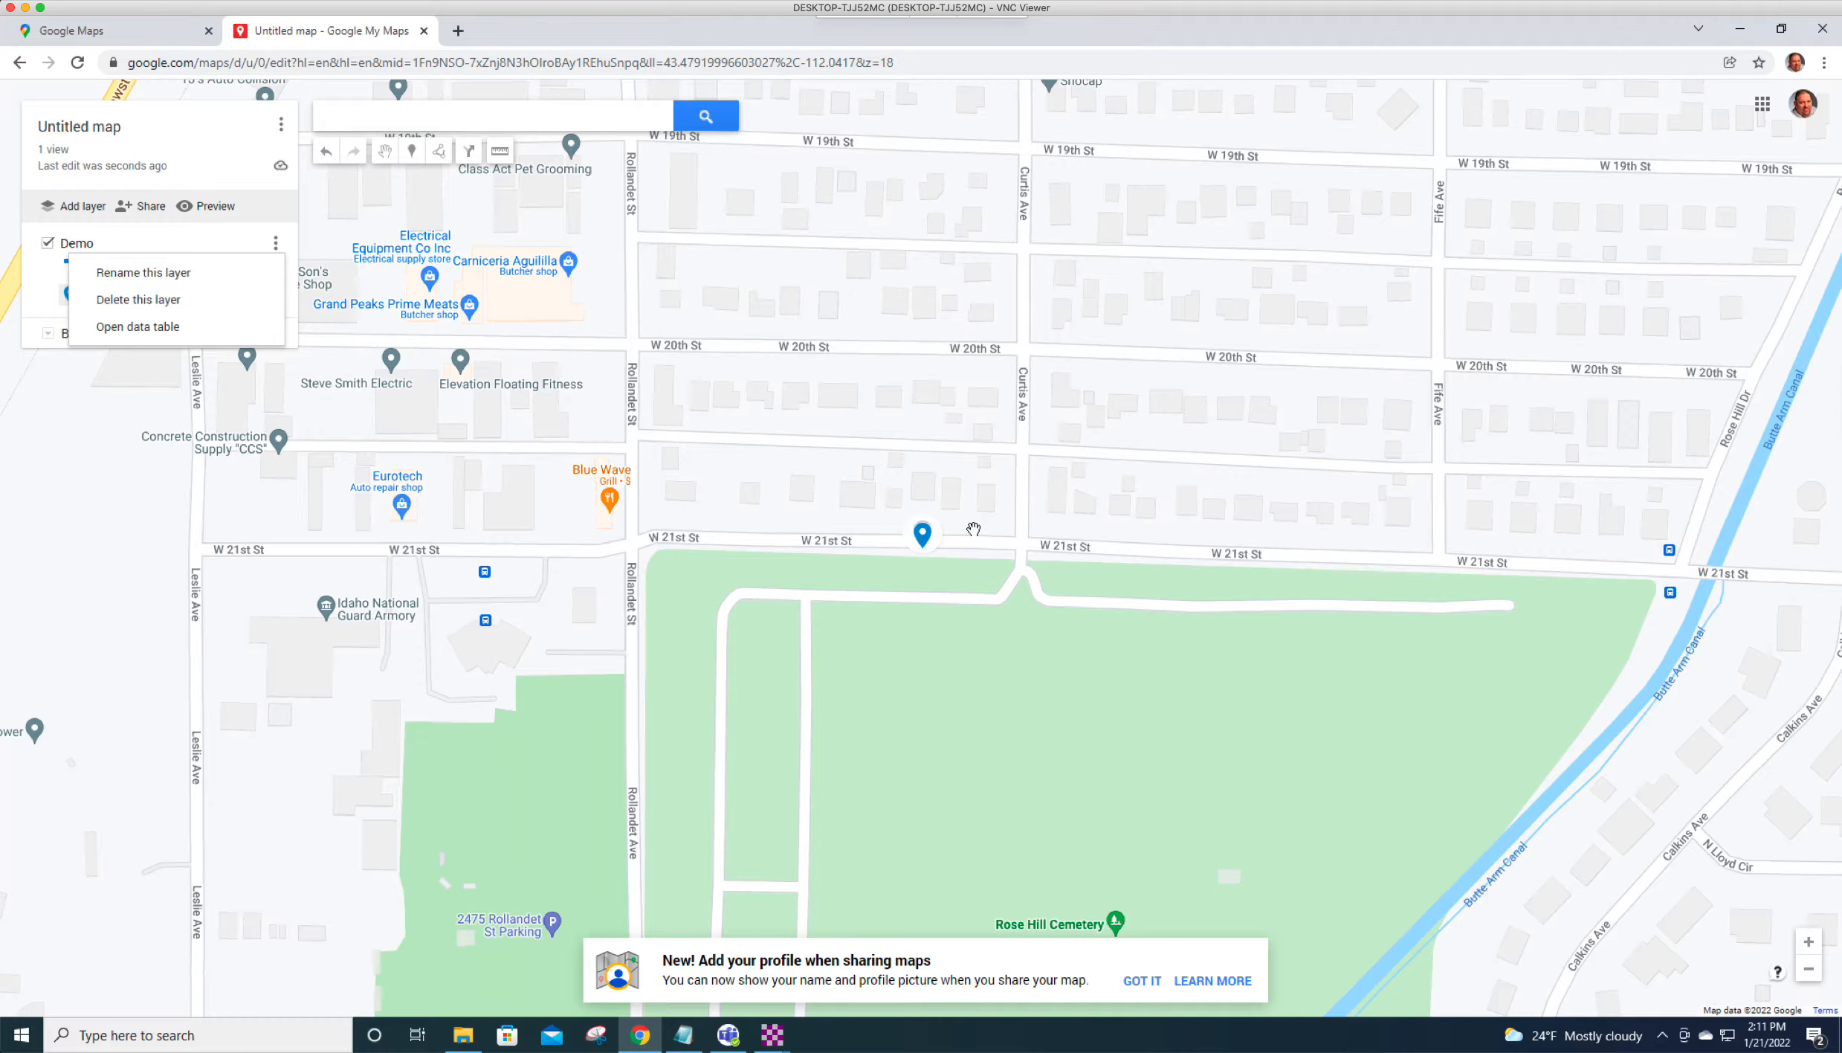
click(925, 539)
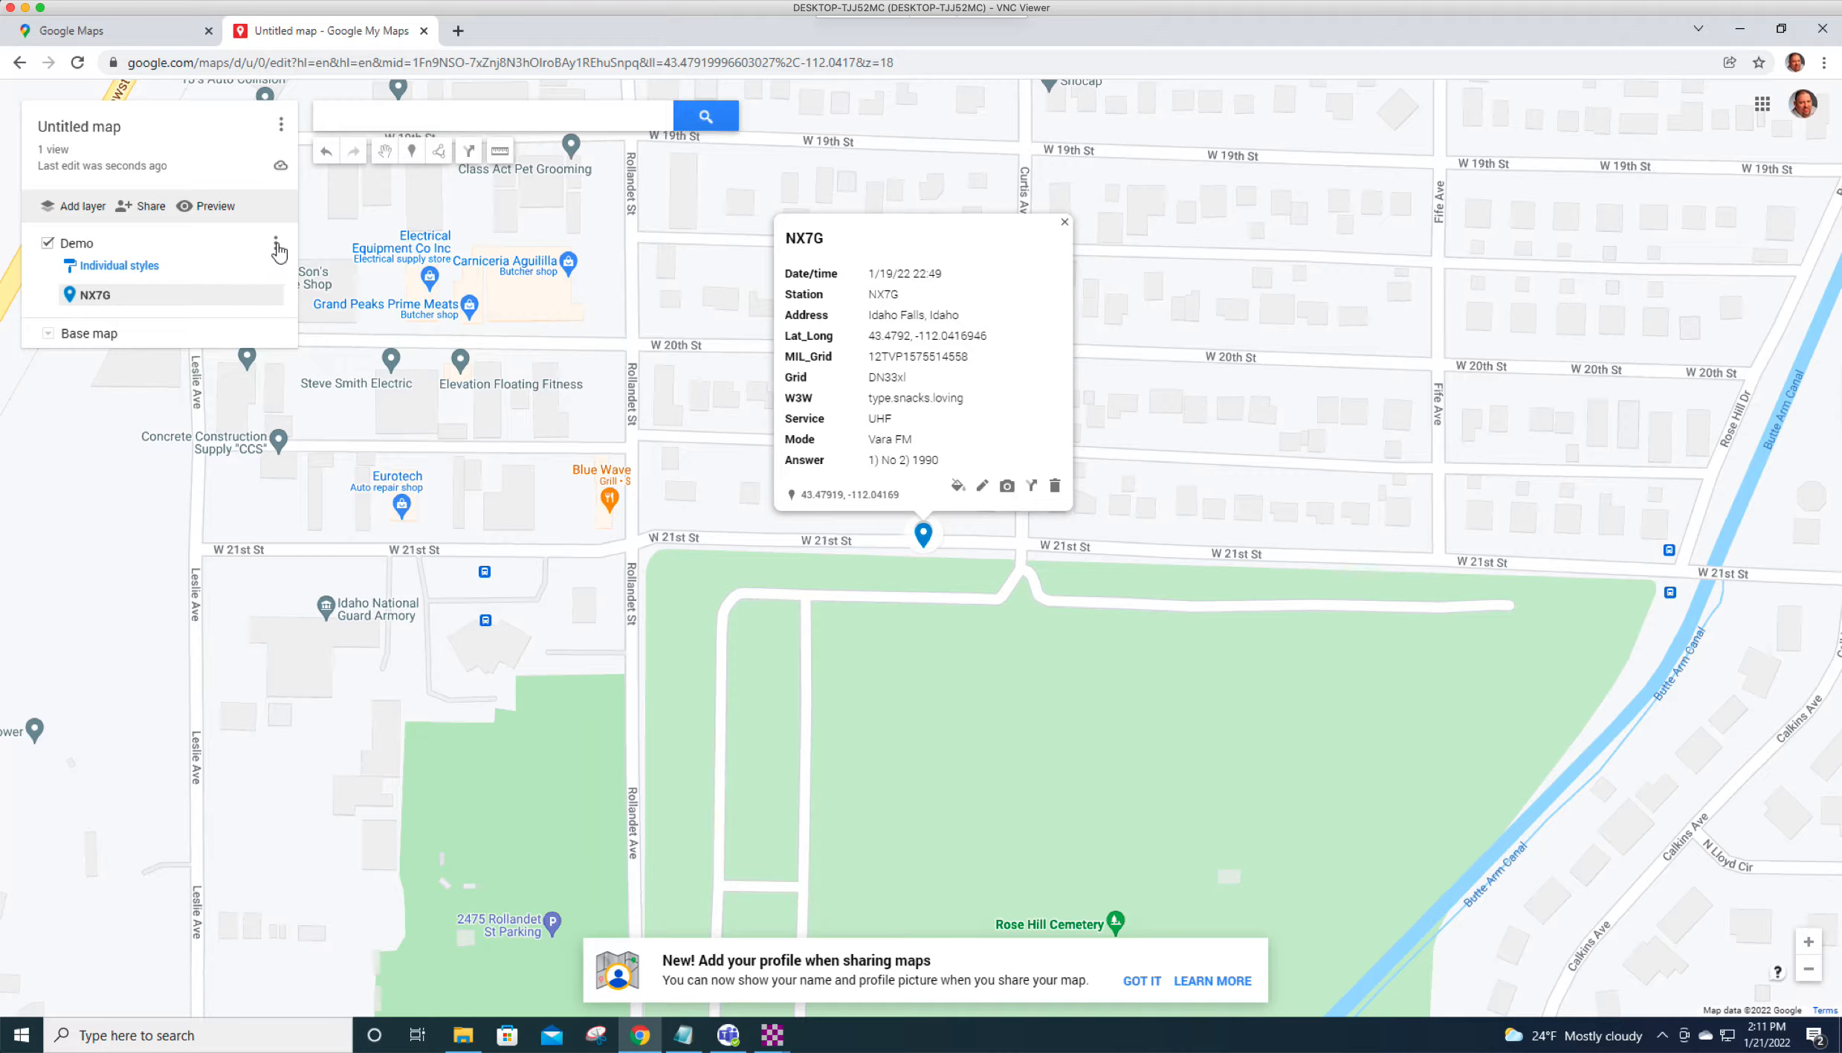
Open the Demo layer's data table and delete the MIL_Grid column.
click(277, 244)
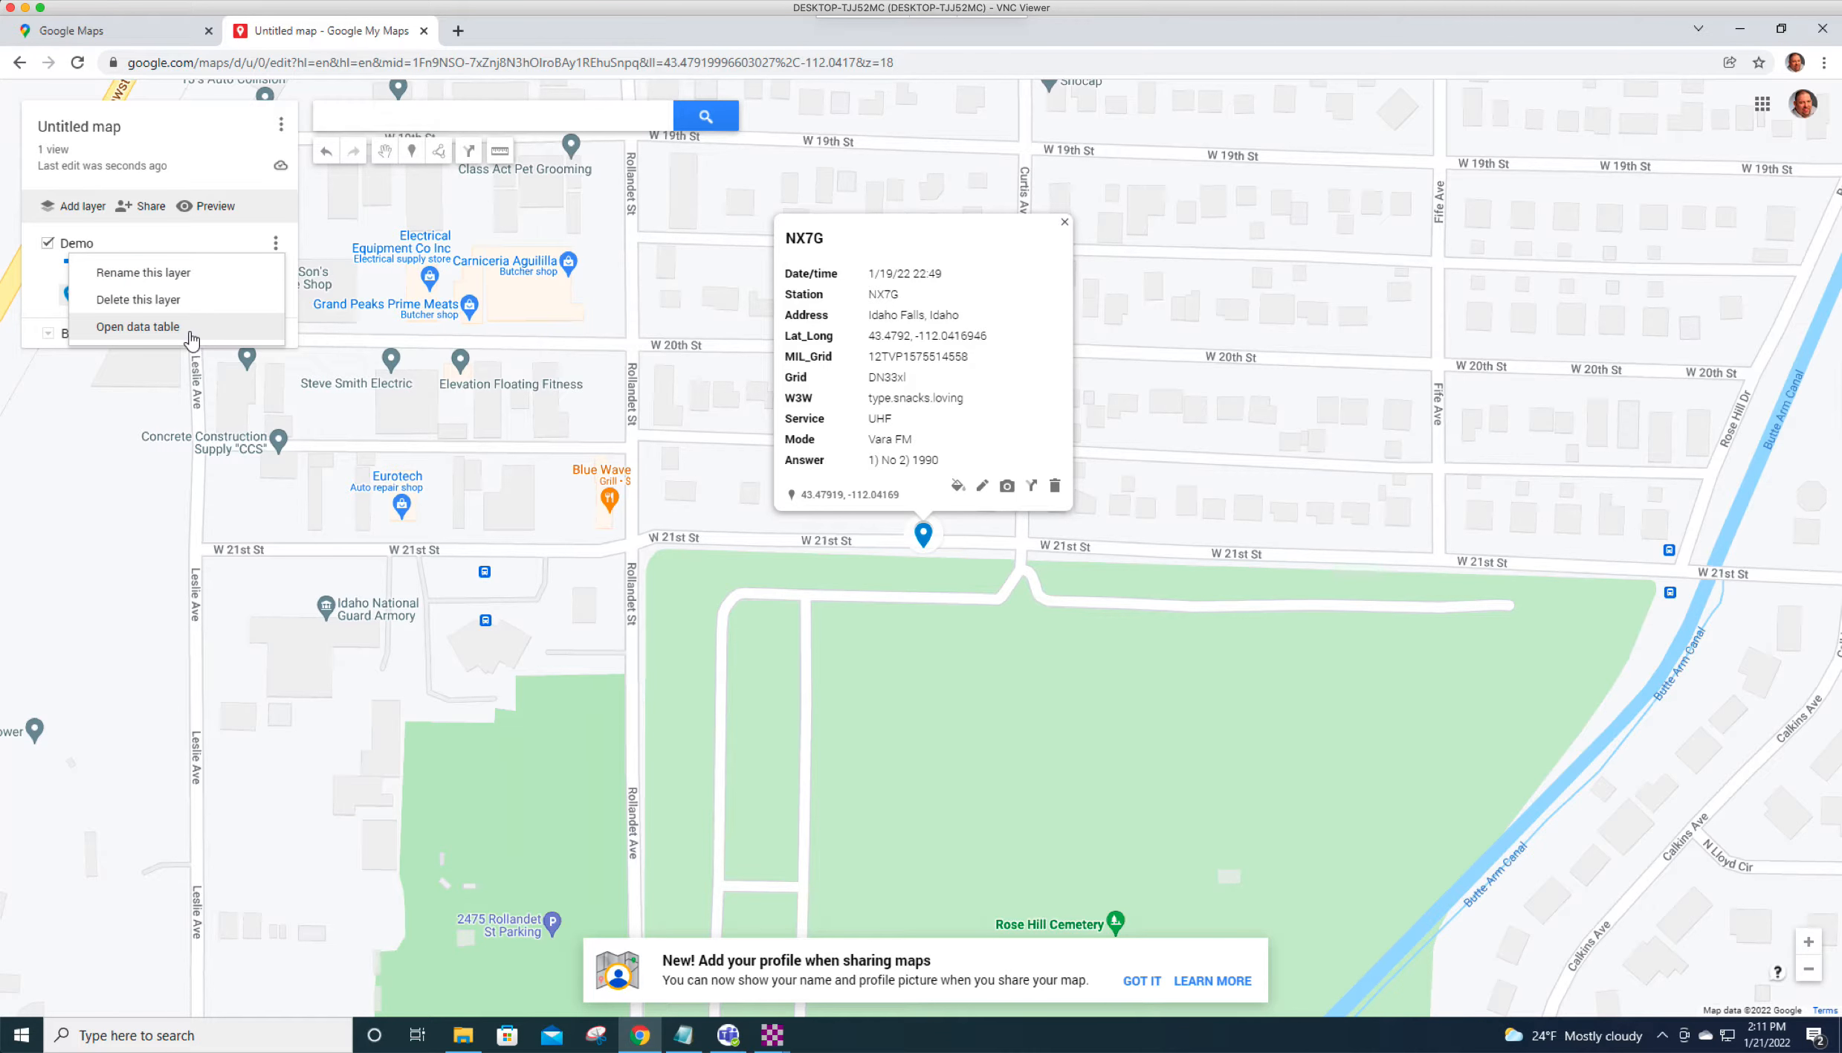
click(137, 327)
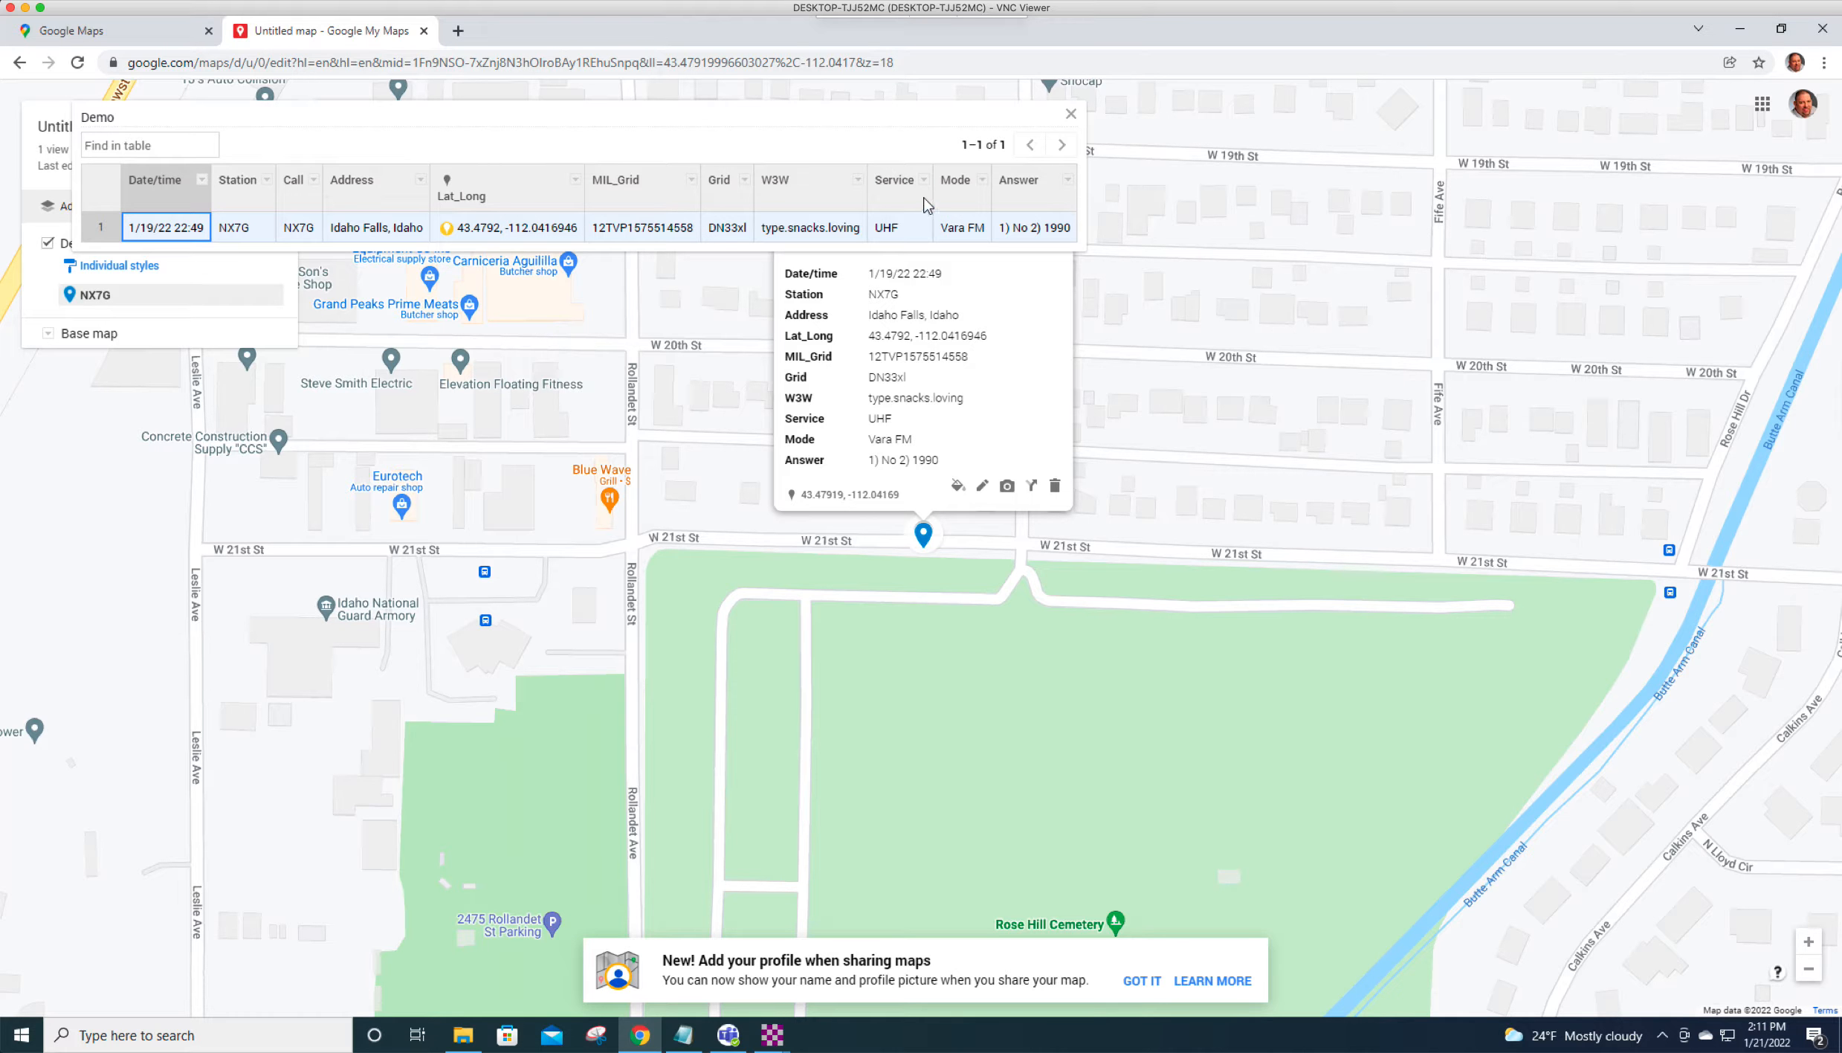
click(692, 179)
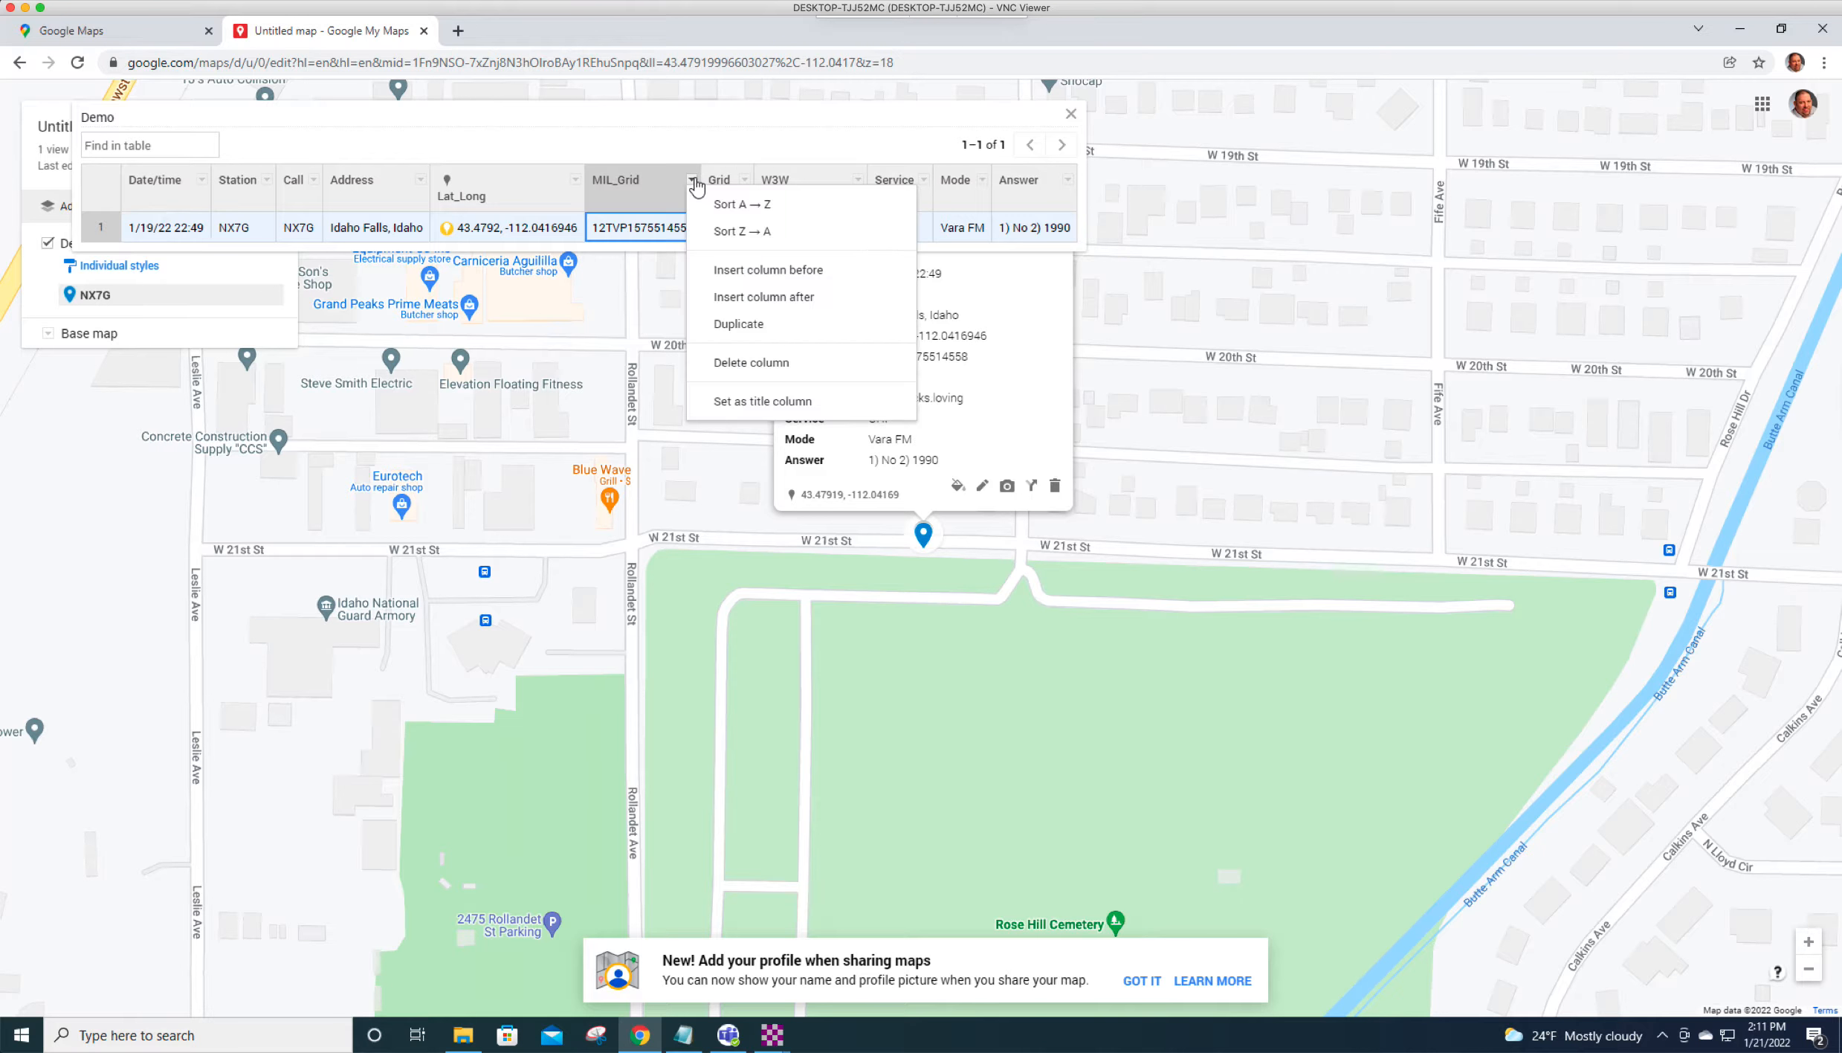
click(760, 362)
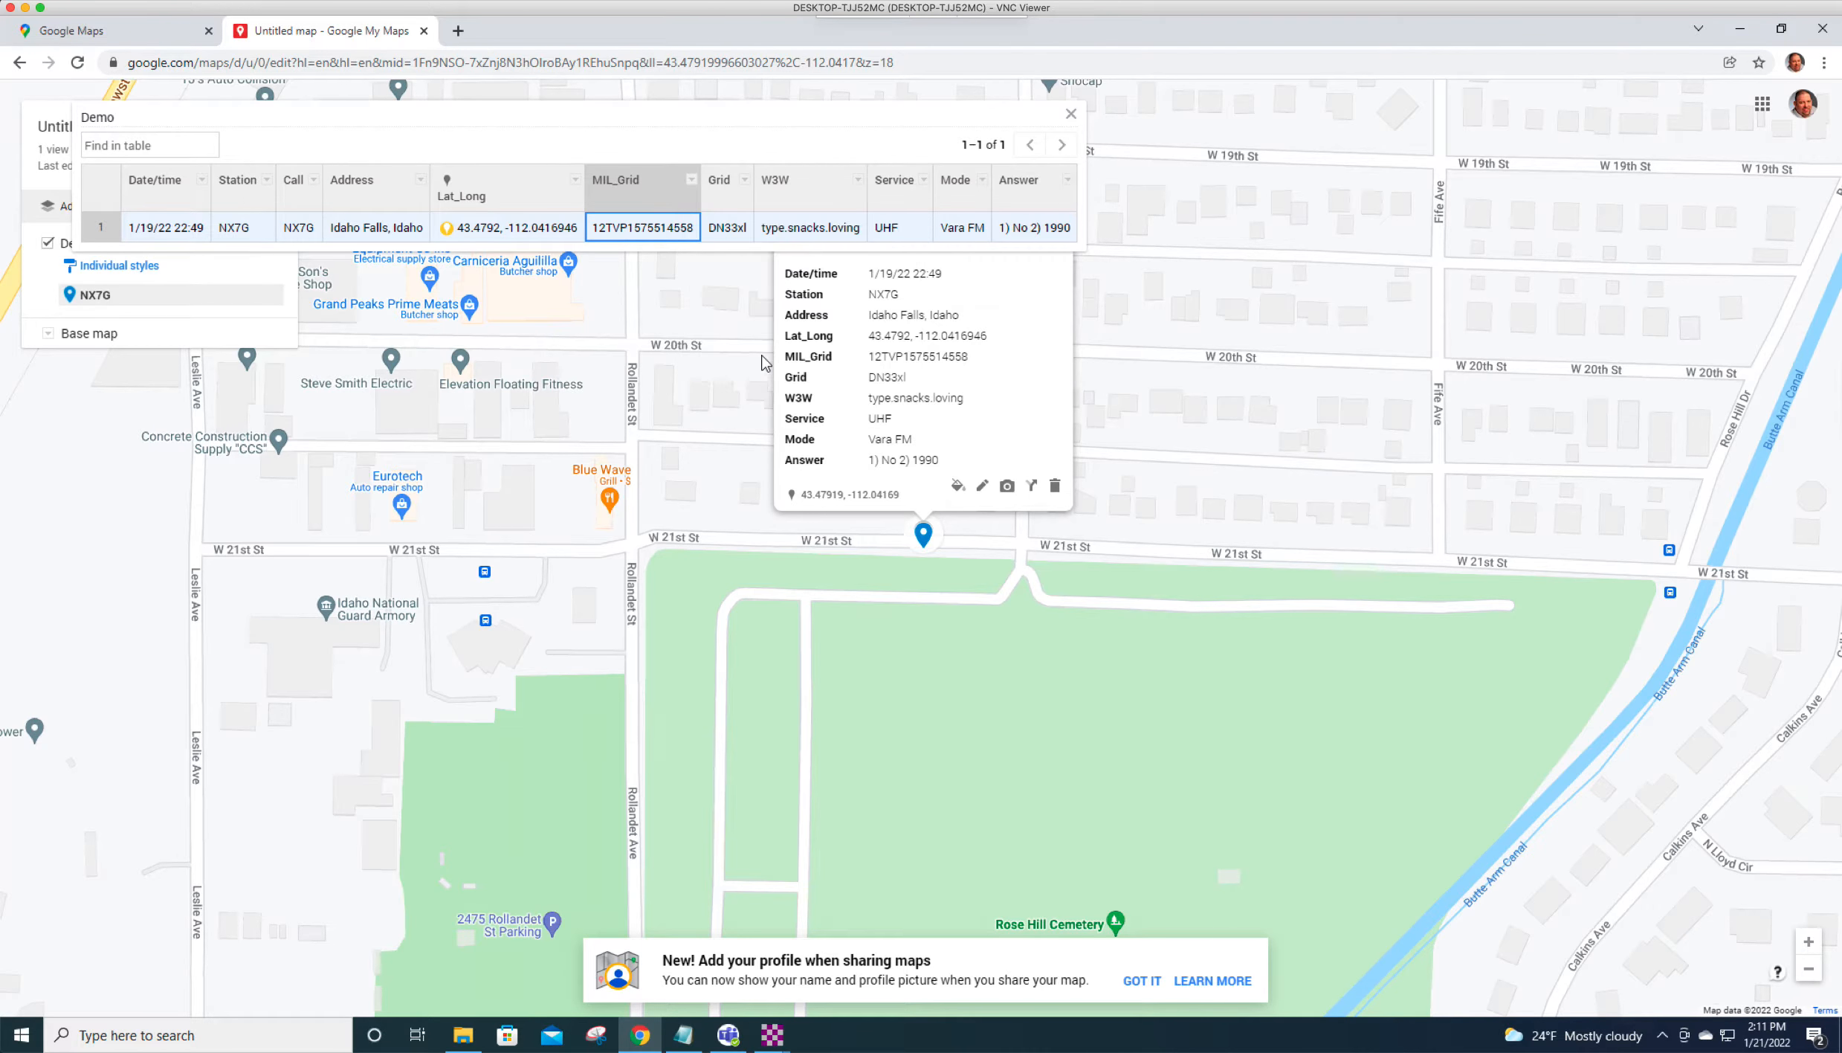
click(832, 584)
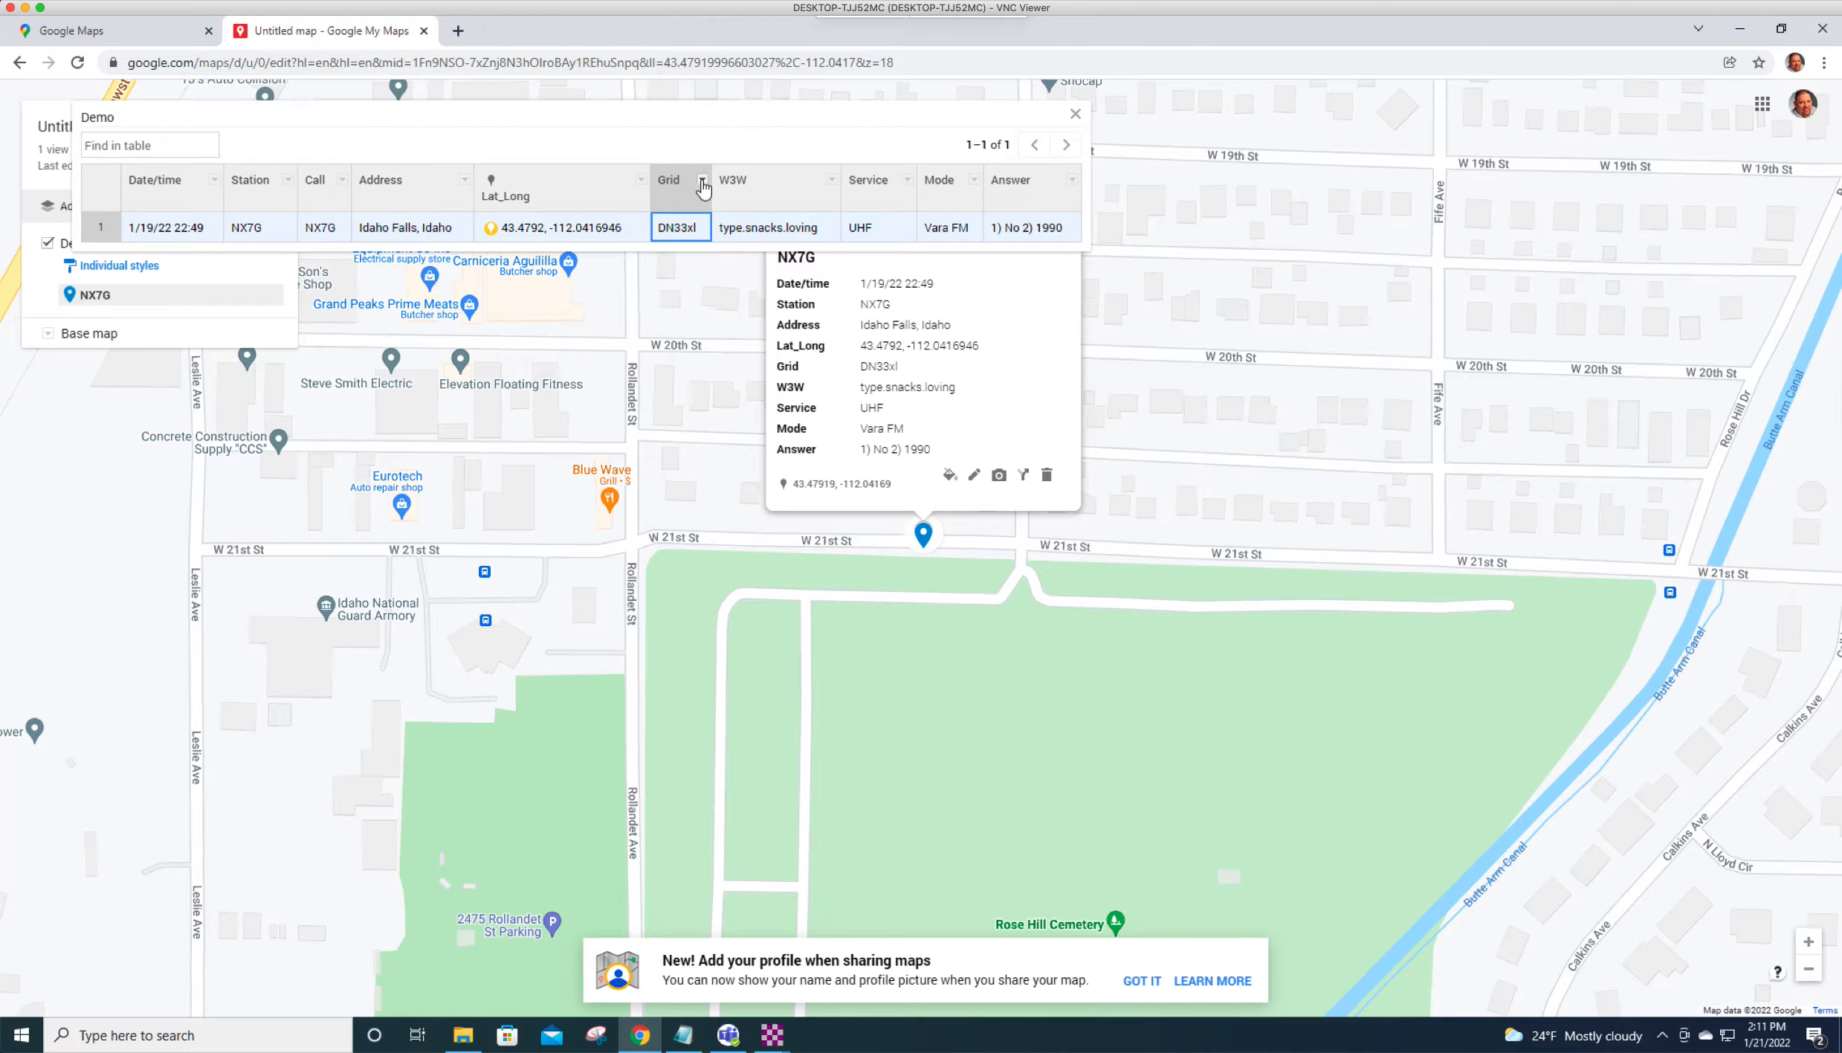
Delete the Grid and W3W columns from the Demo layer's data table.
click(702, 182)
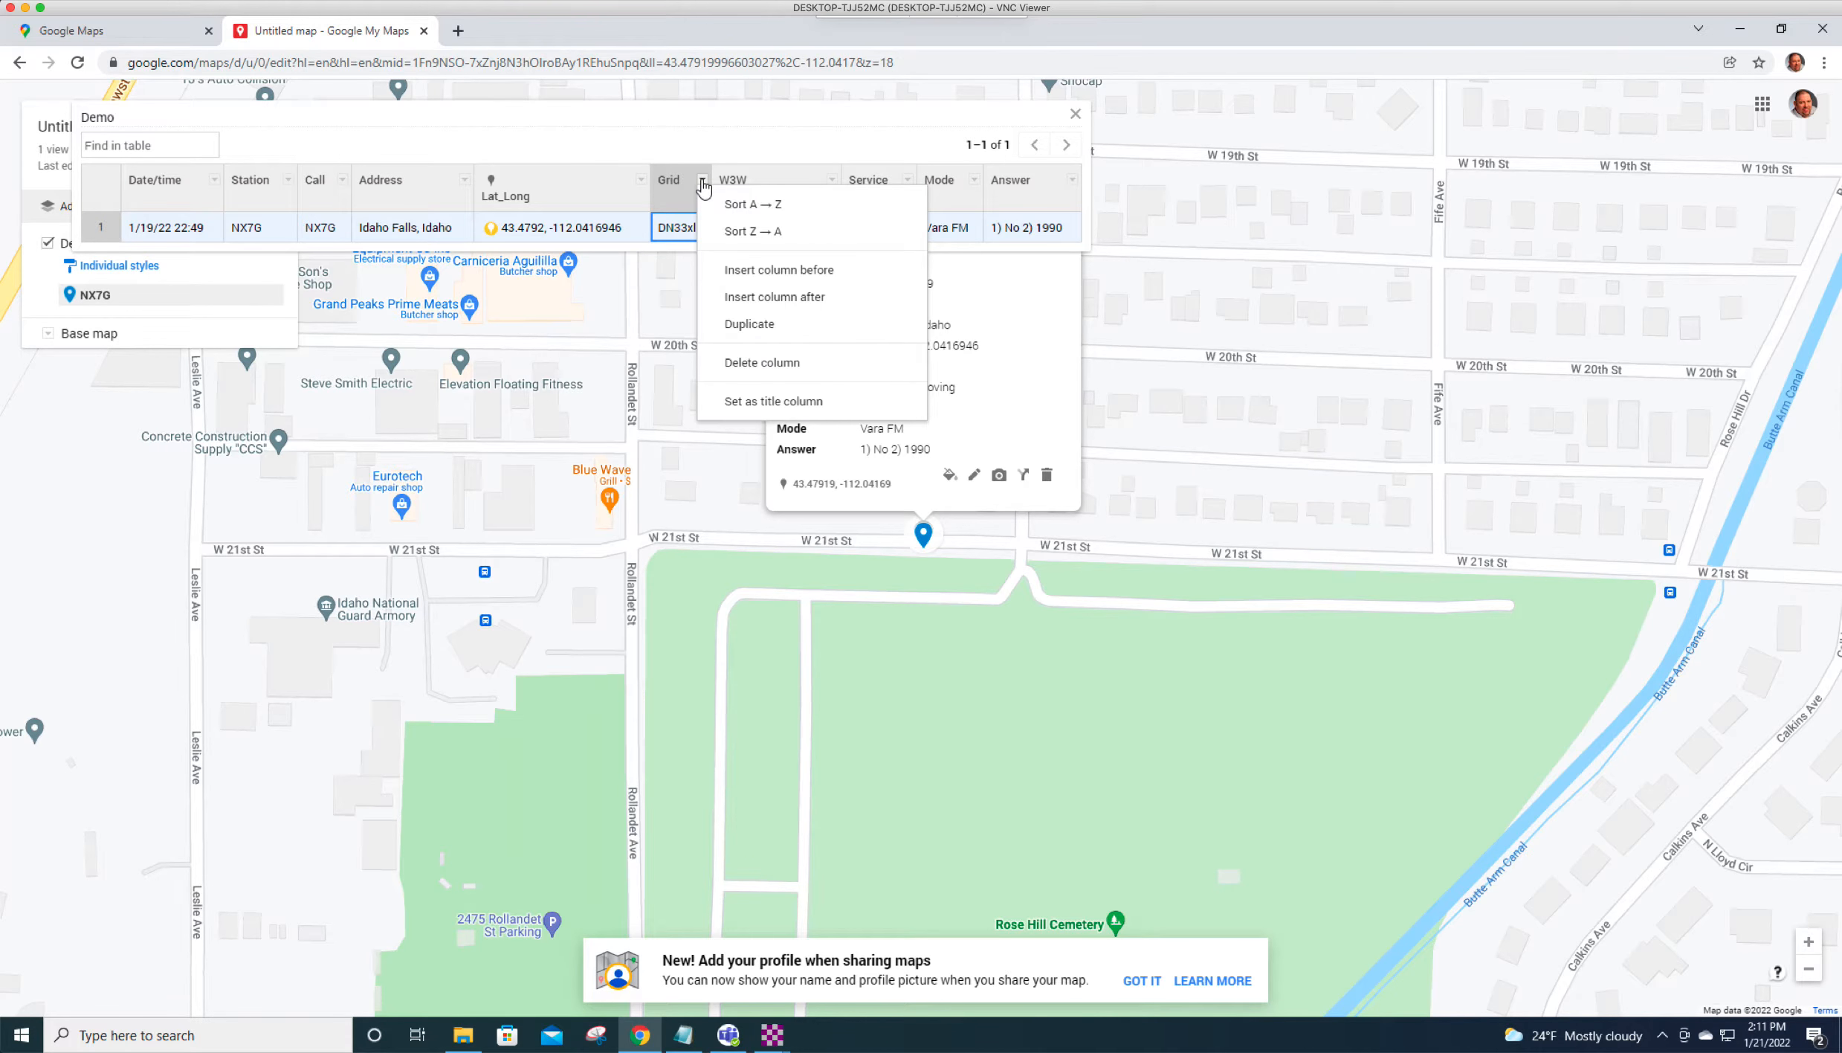
click(770, 370)
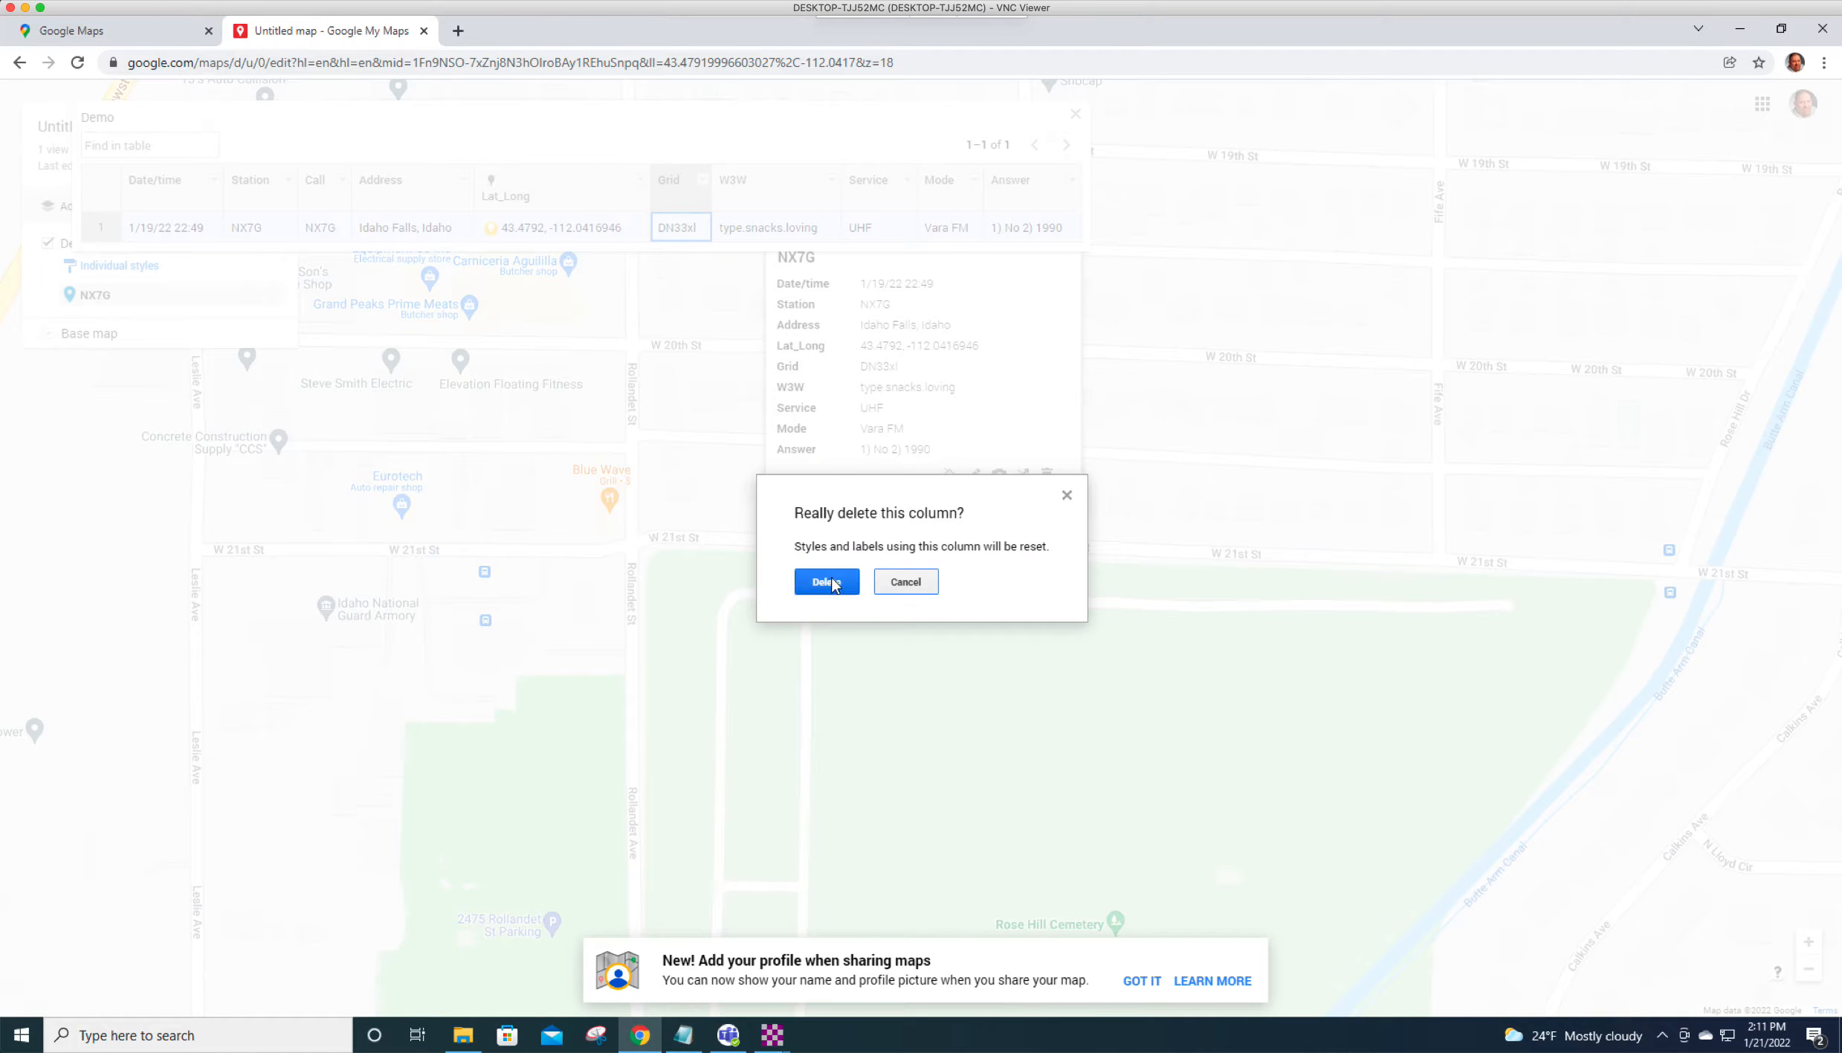
click(827, 582)
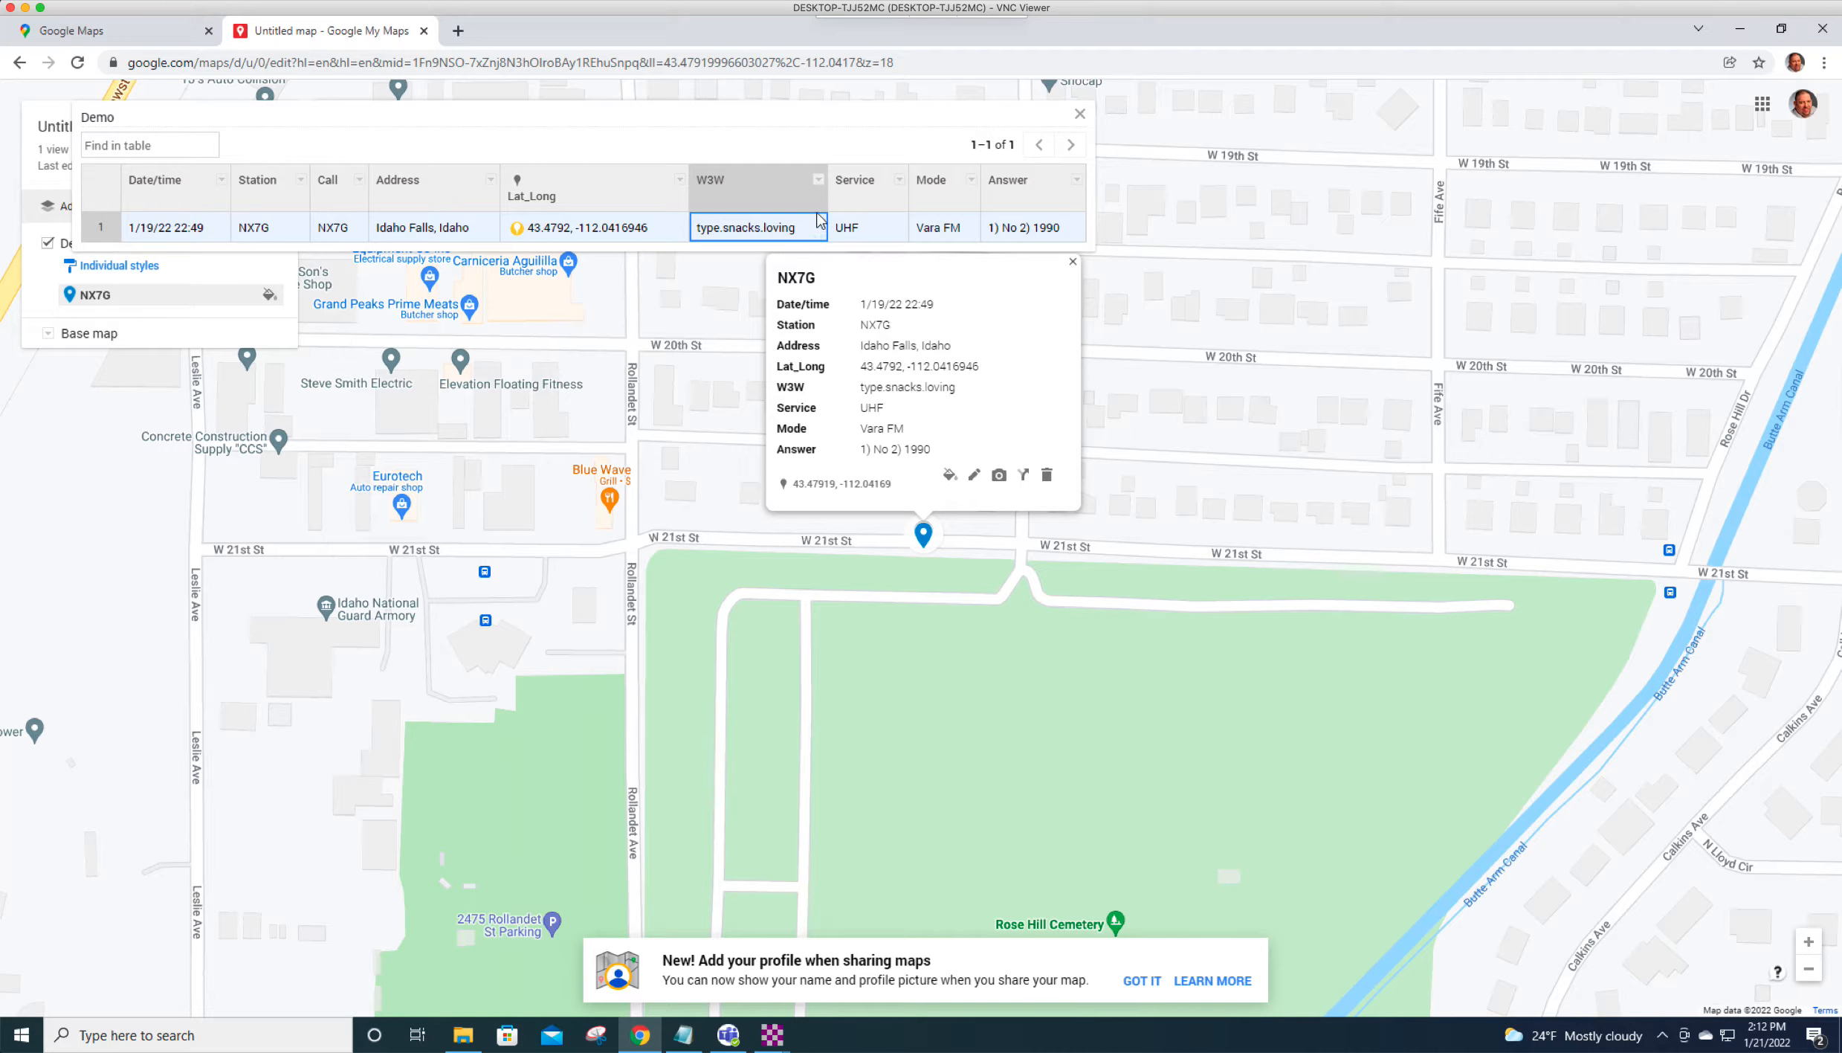
click(818, 179)
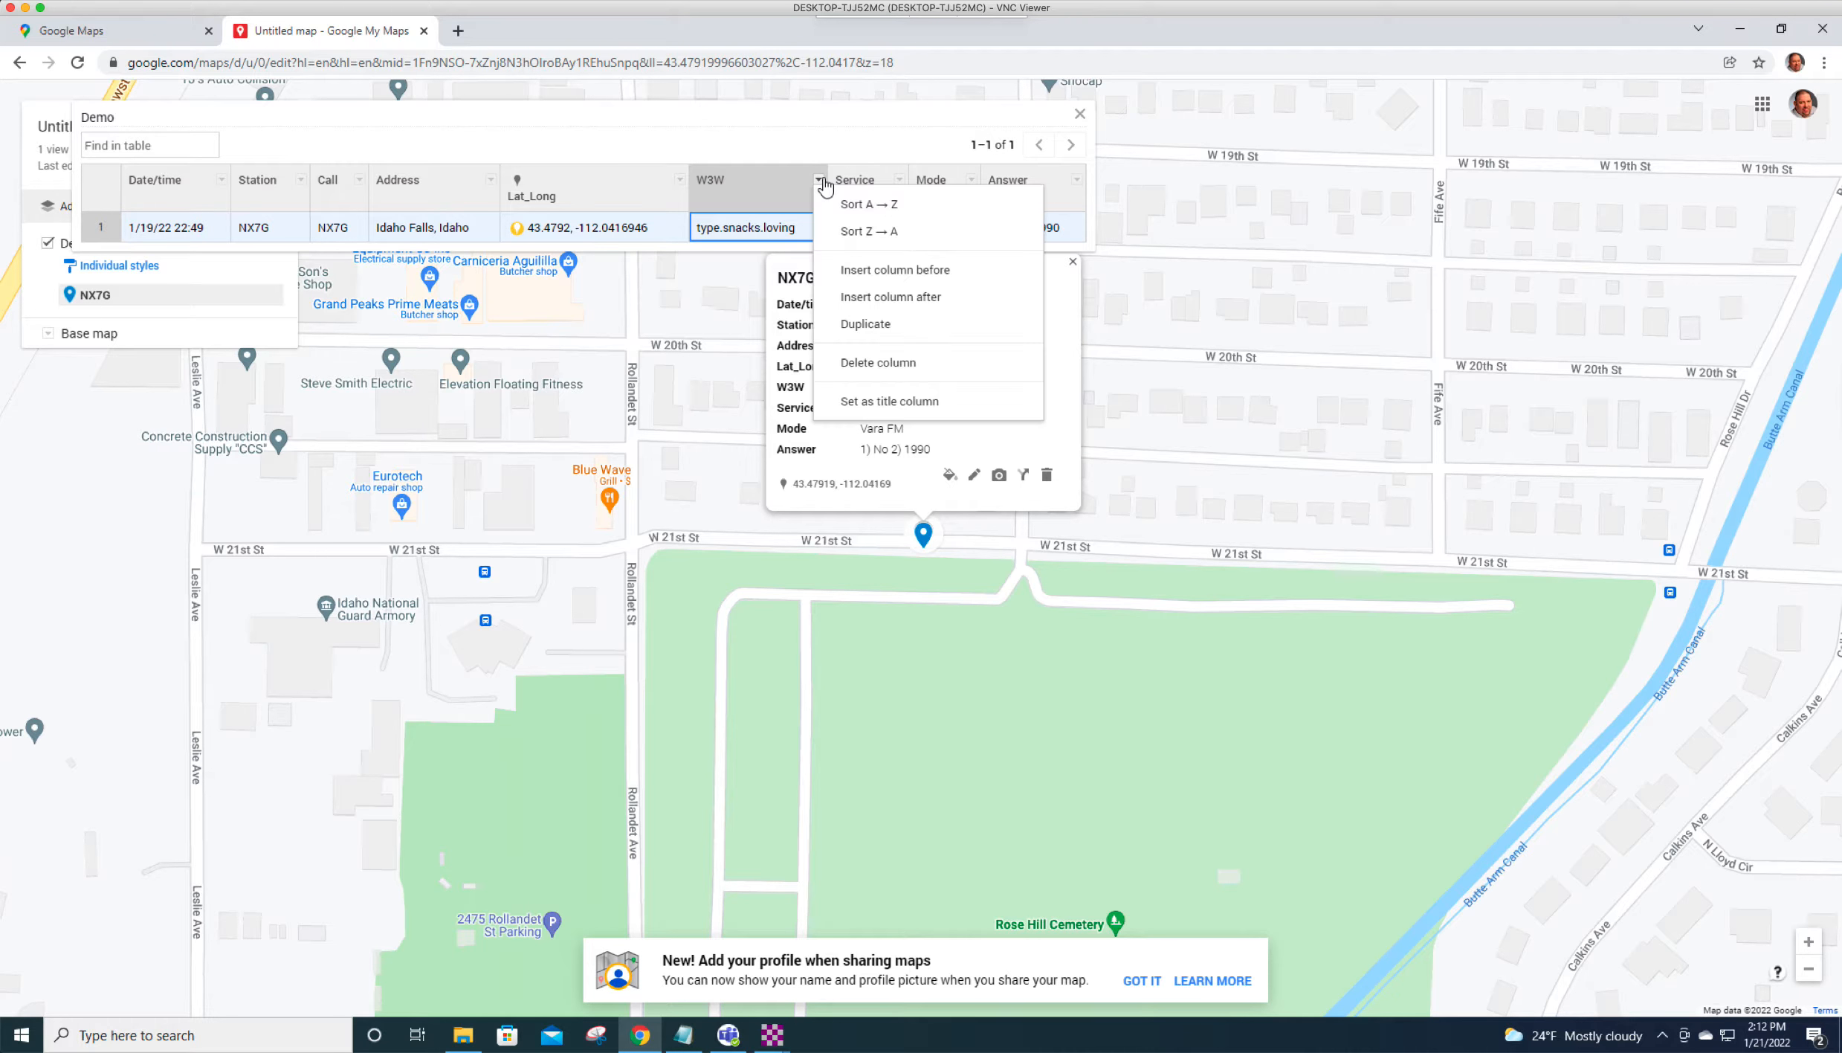
click(851, 362)
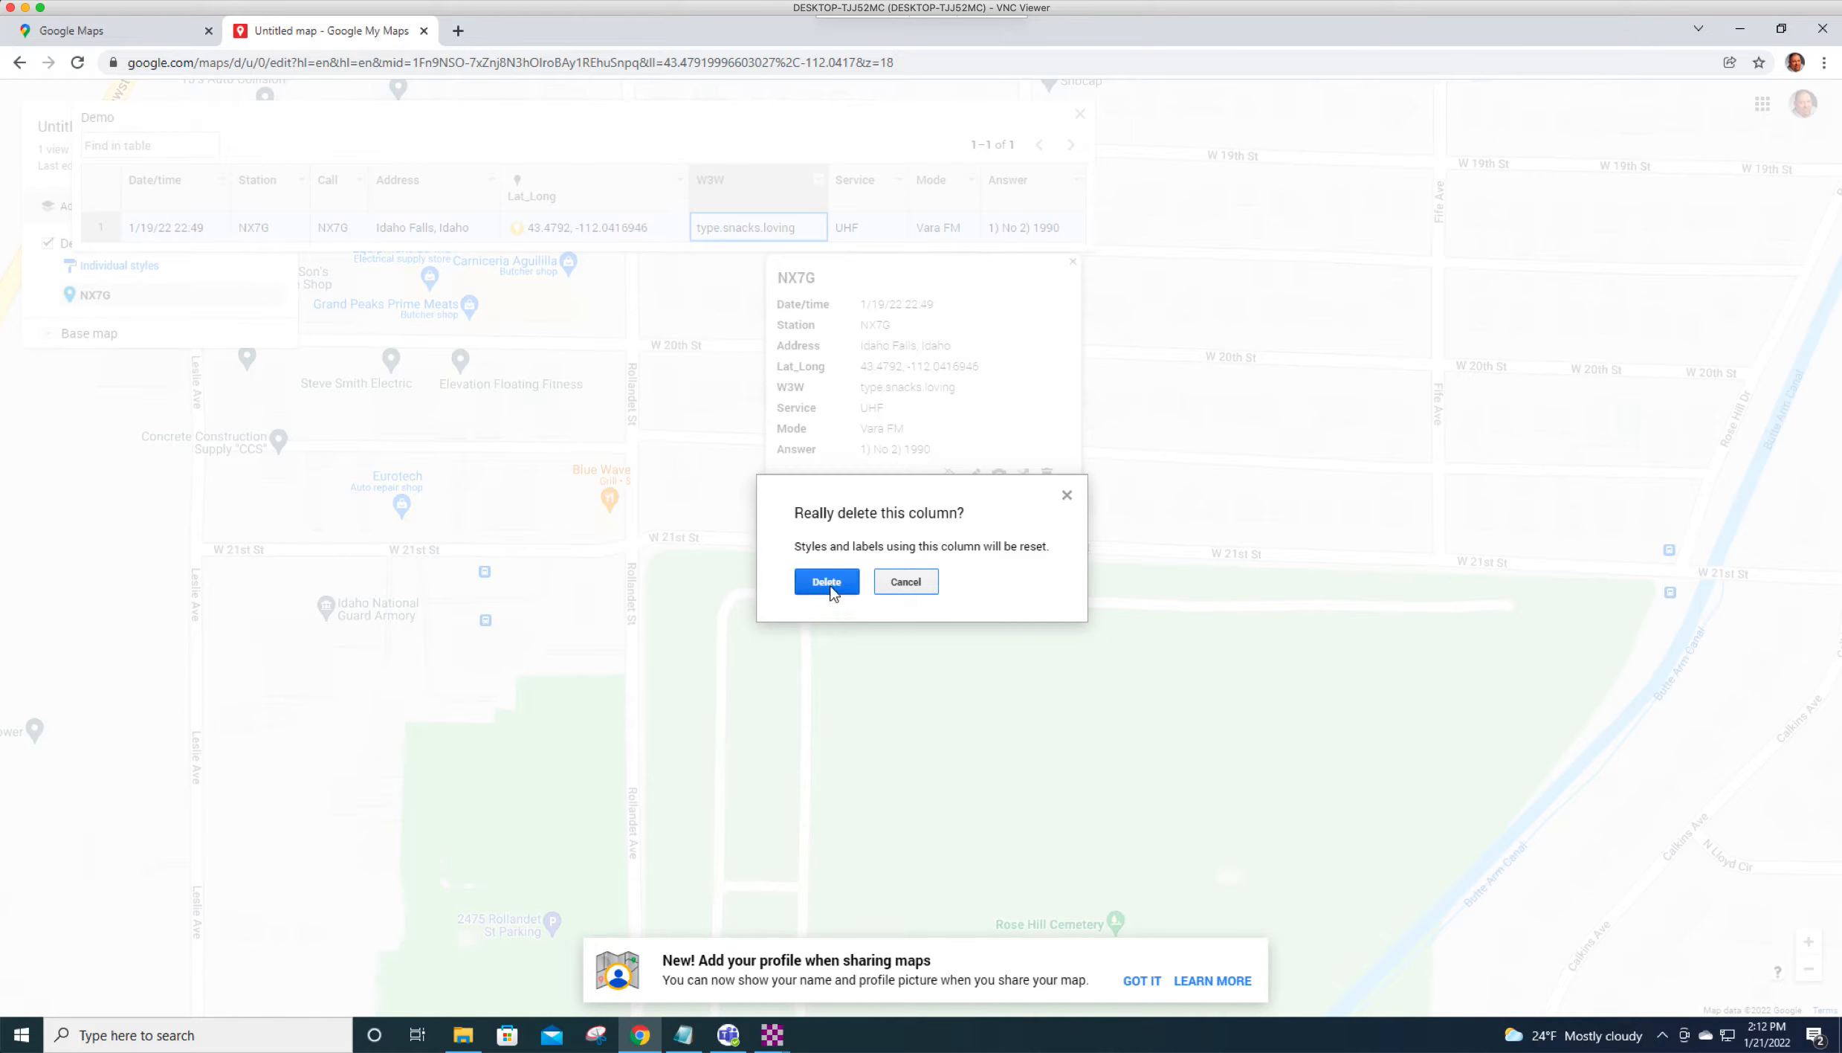
click(829, 581)
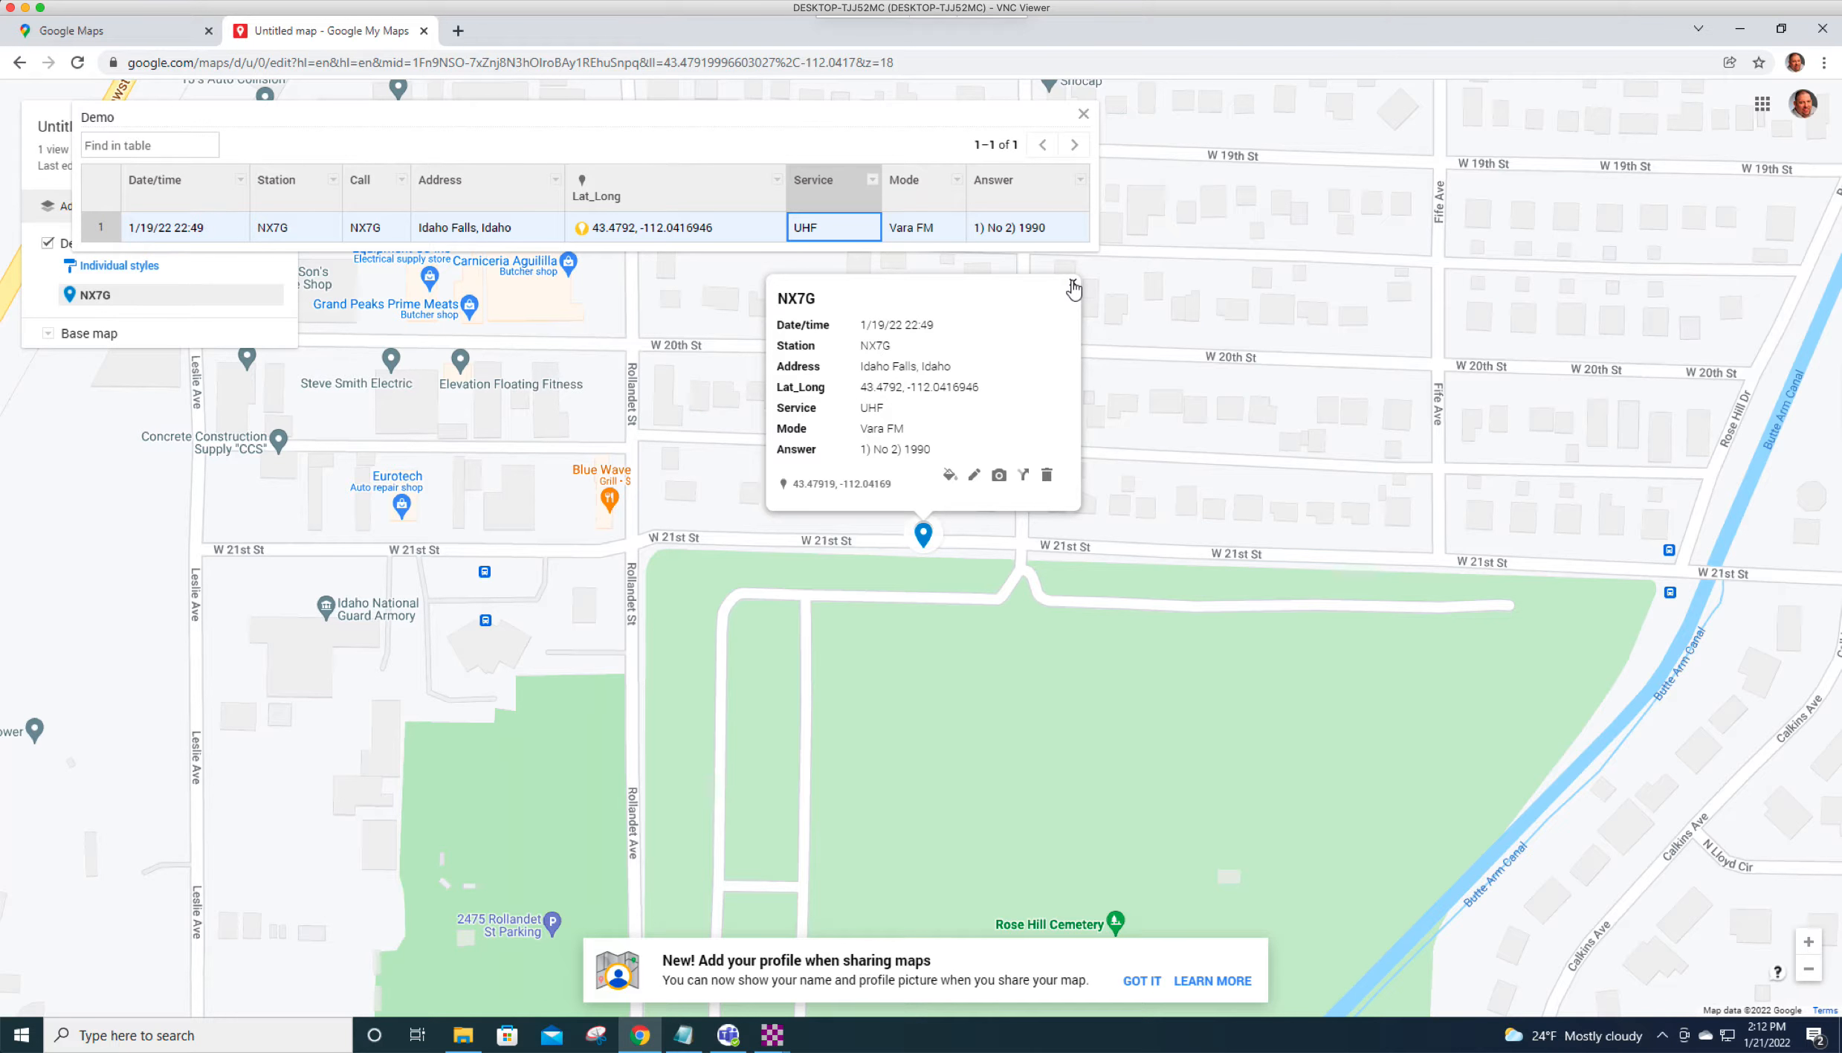
Close the placemark's details and the data table, and add a new empty layer to the map.
click(100, 231)
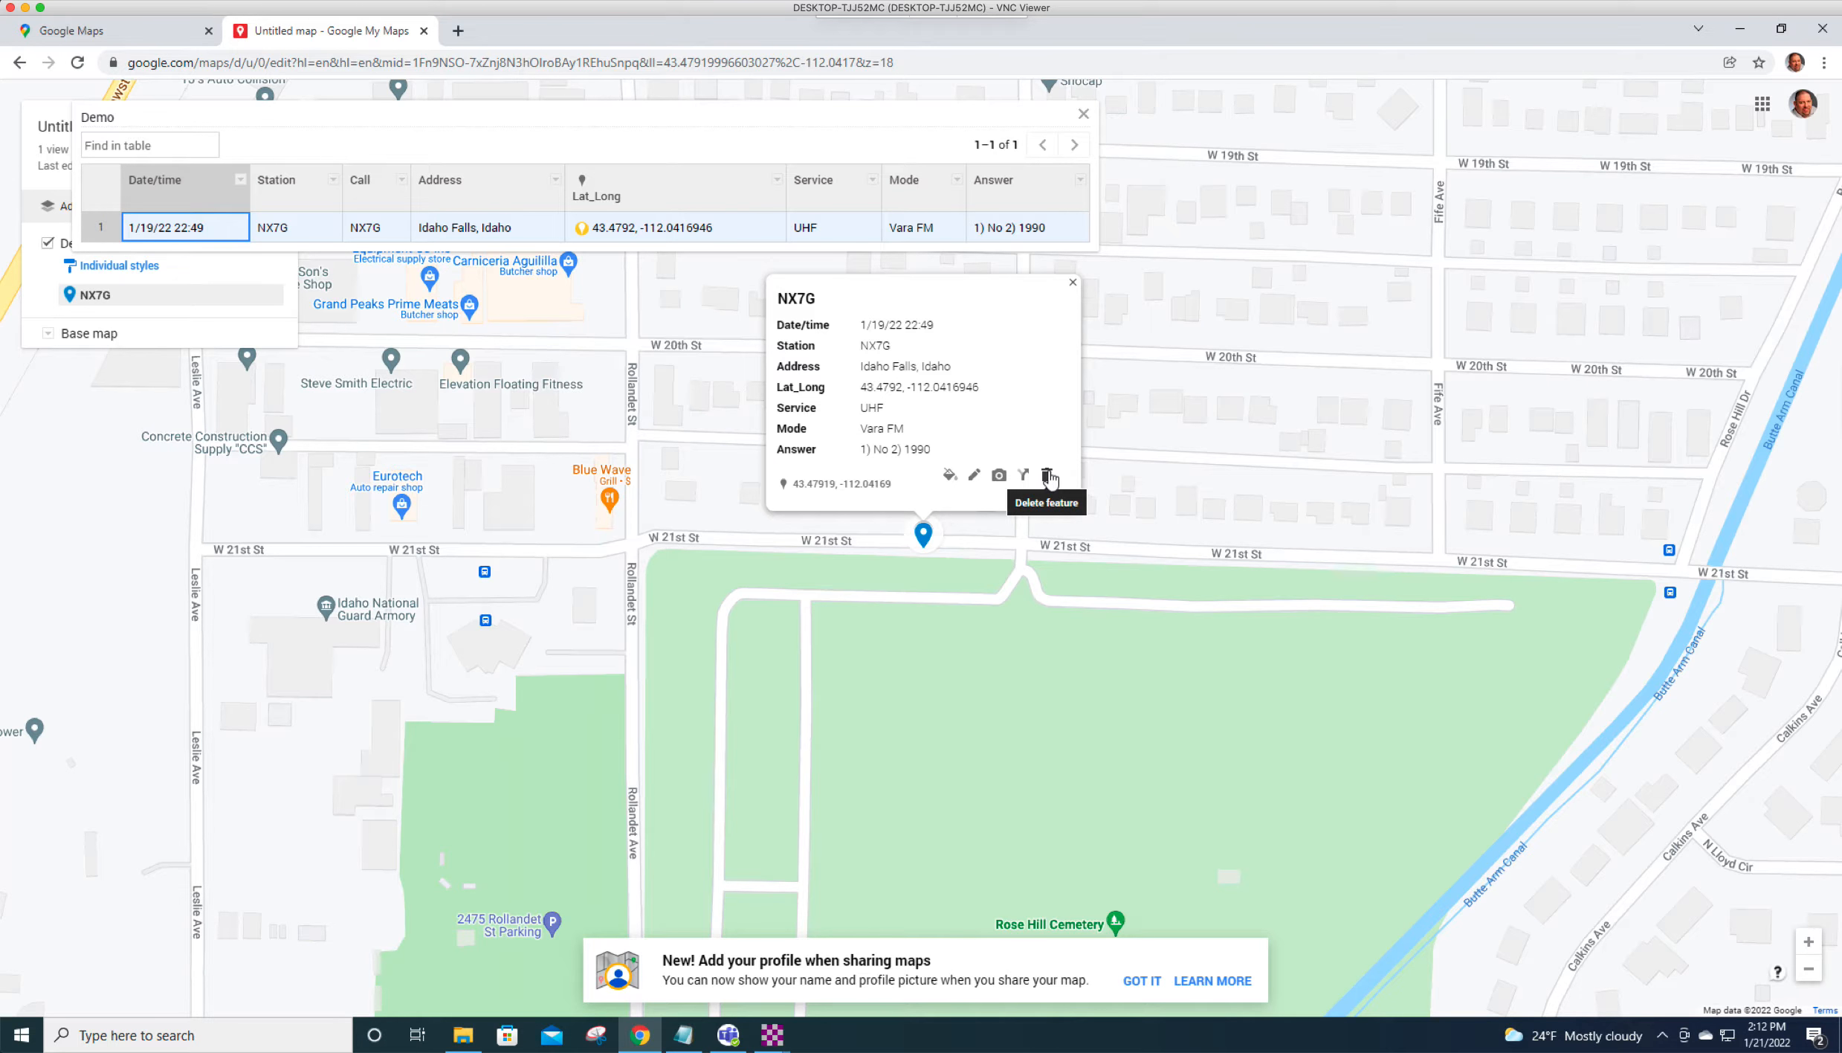
click(1073, 282)
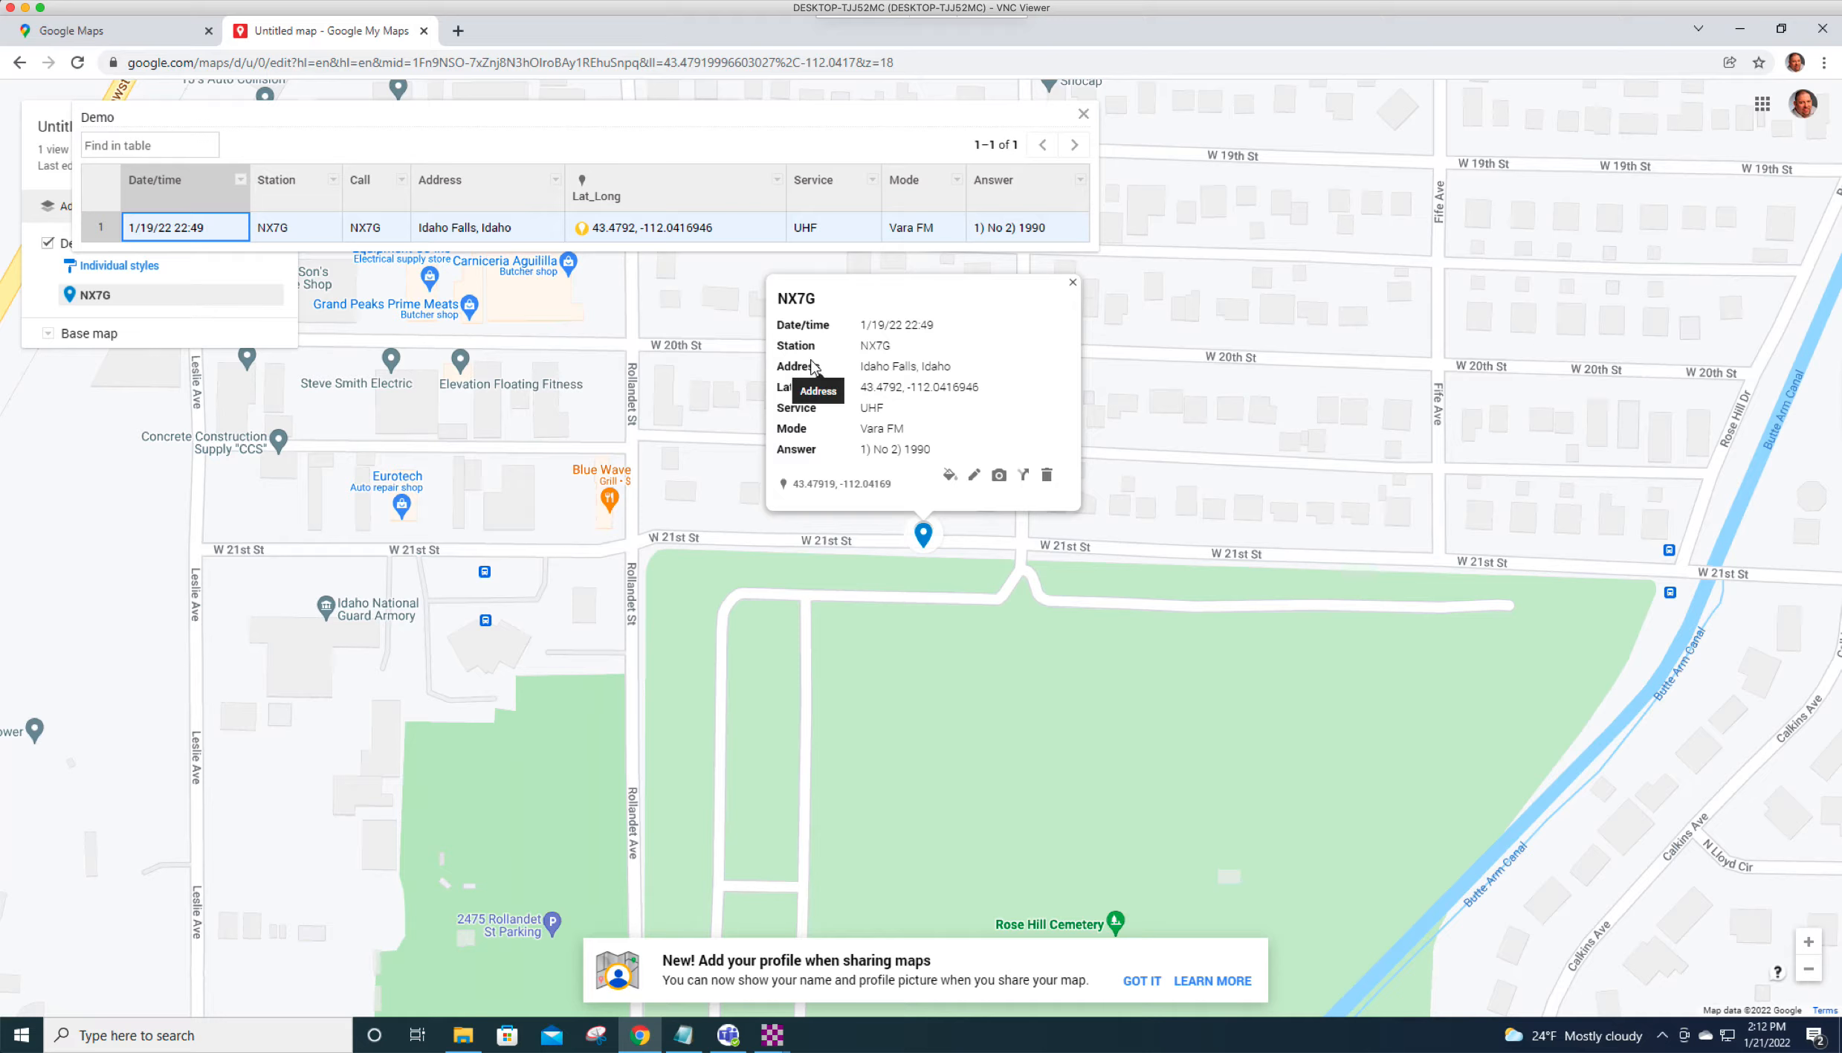
click(1072, 288)
click(1084, 114)
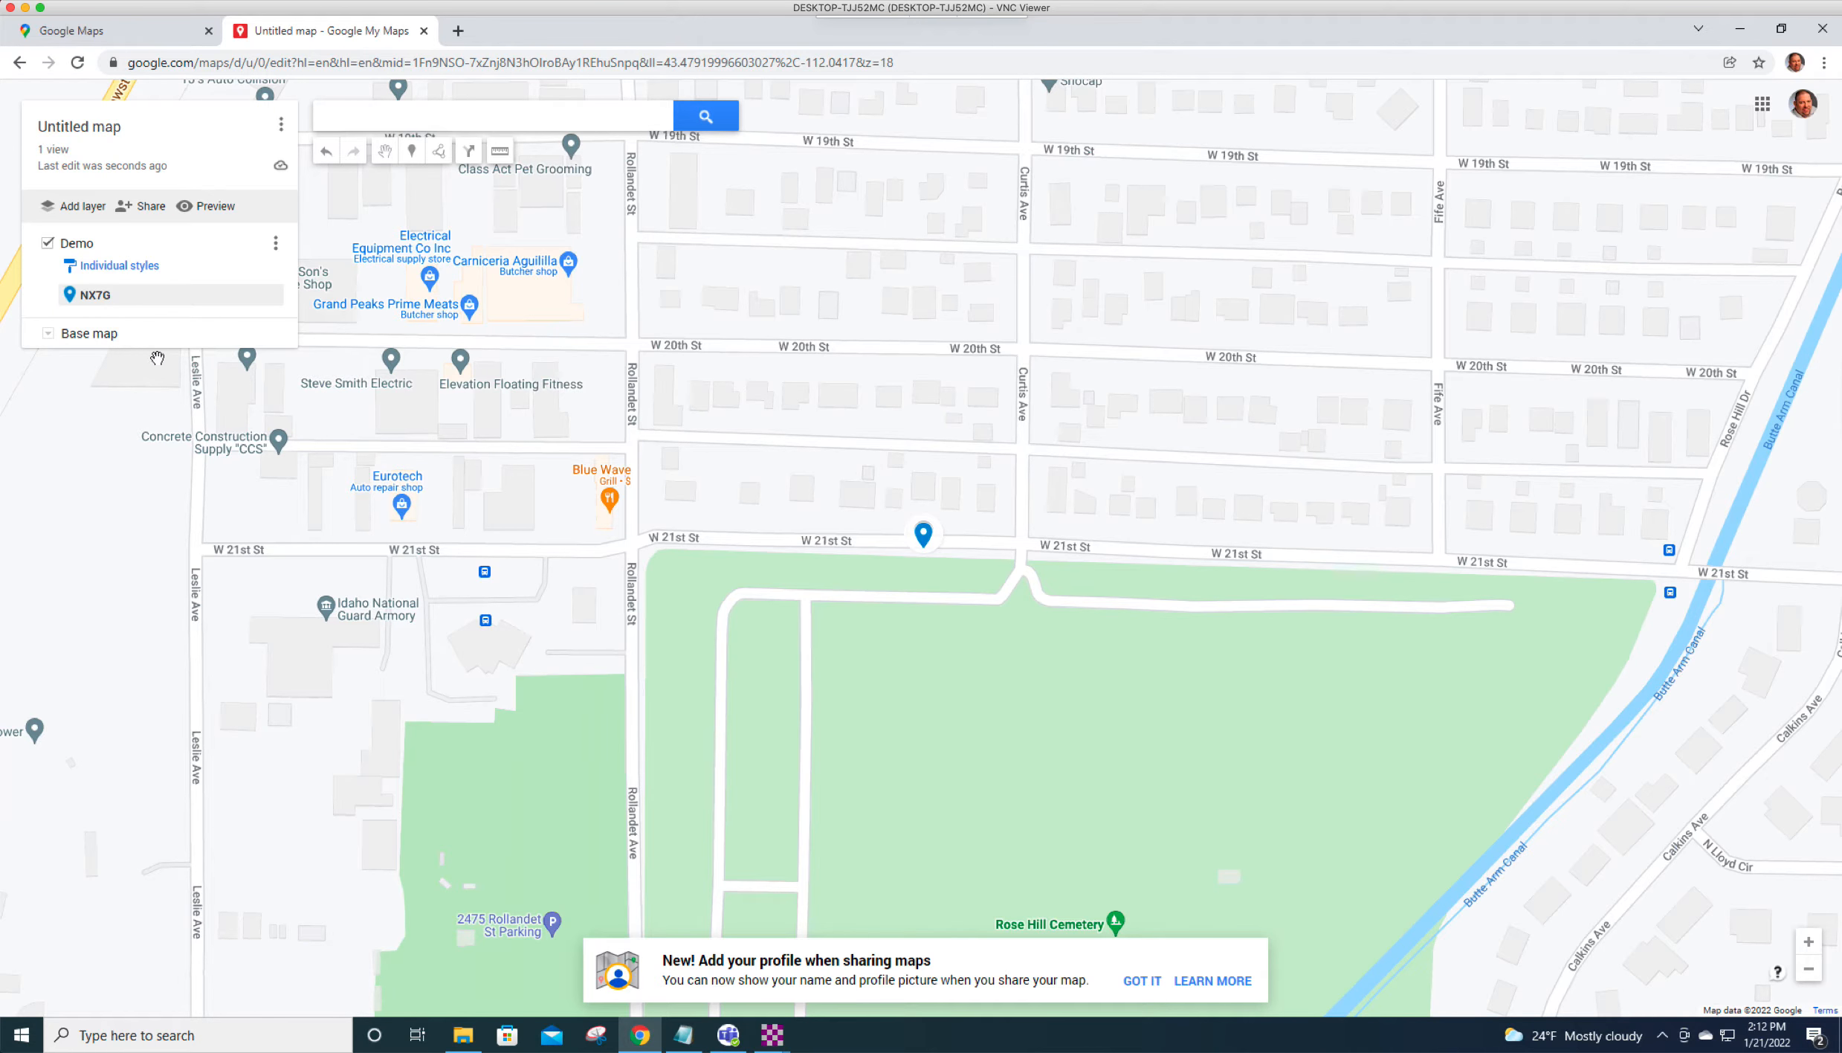
click(72, 209)
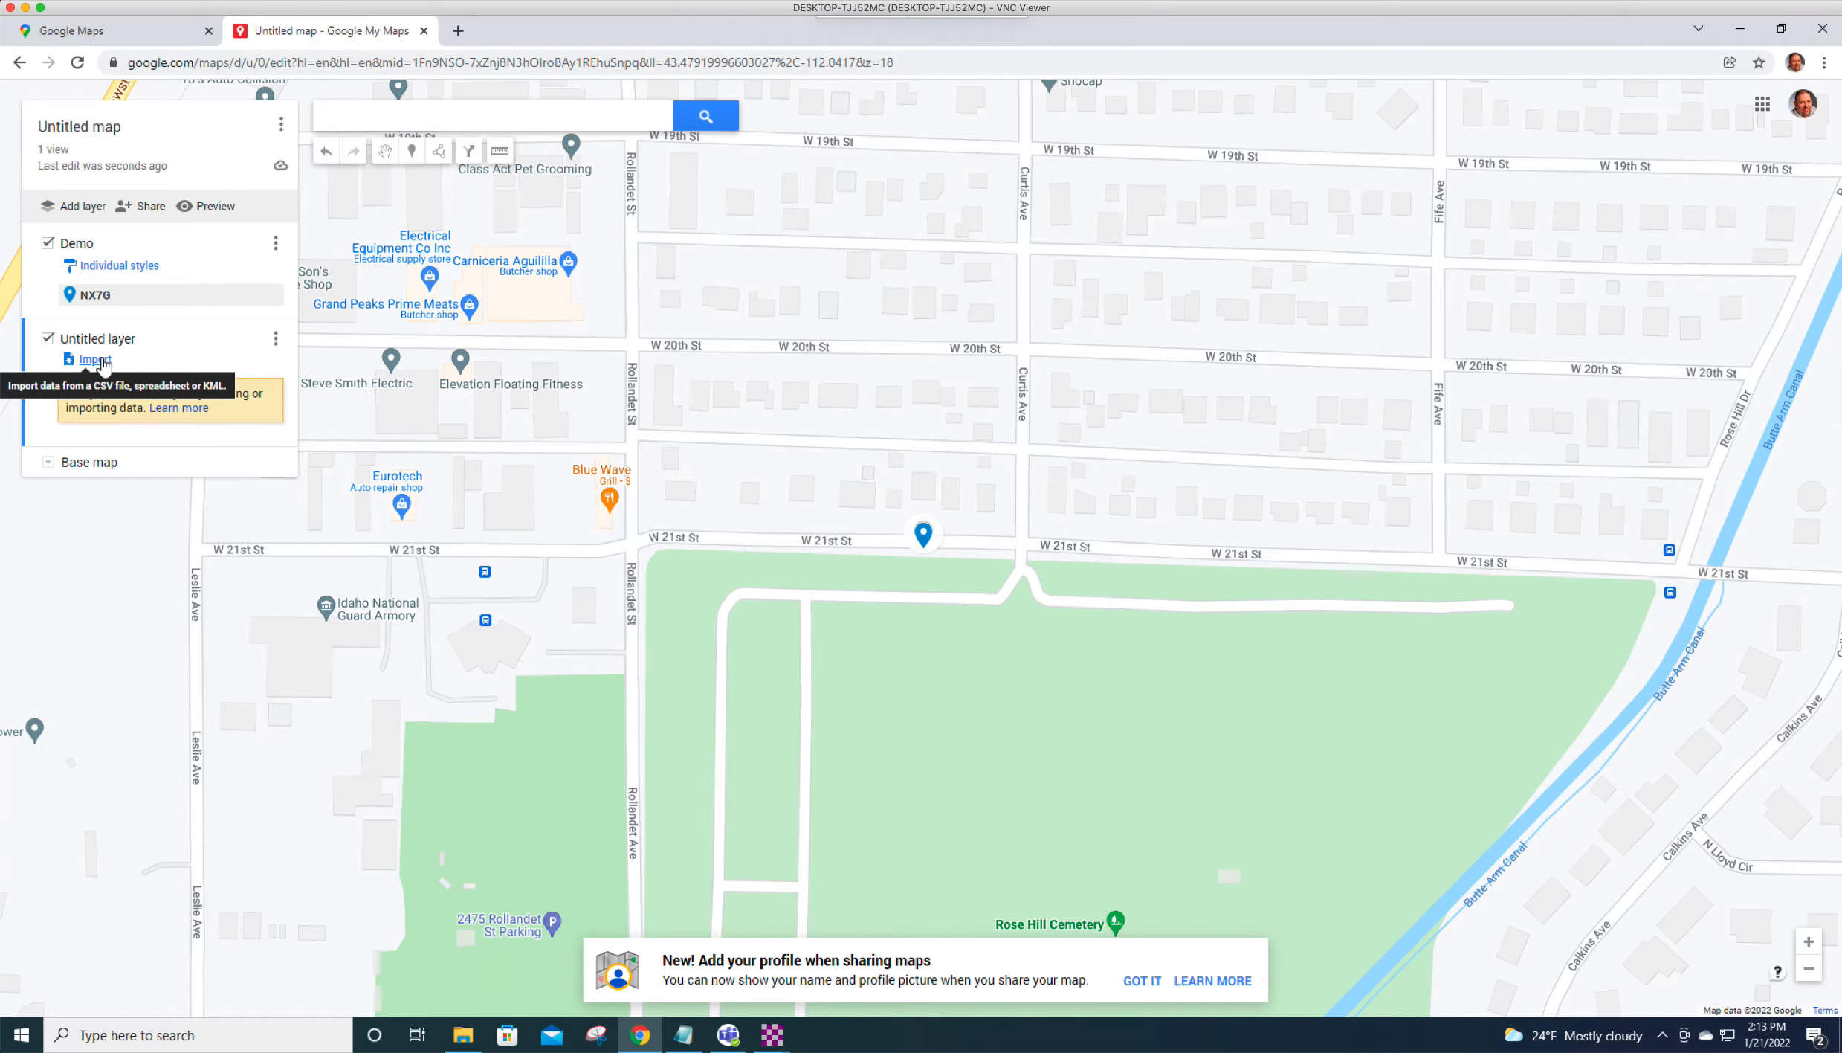
Start sharing the map, giving it the title demo and the description demo.
click(143, 210)
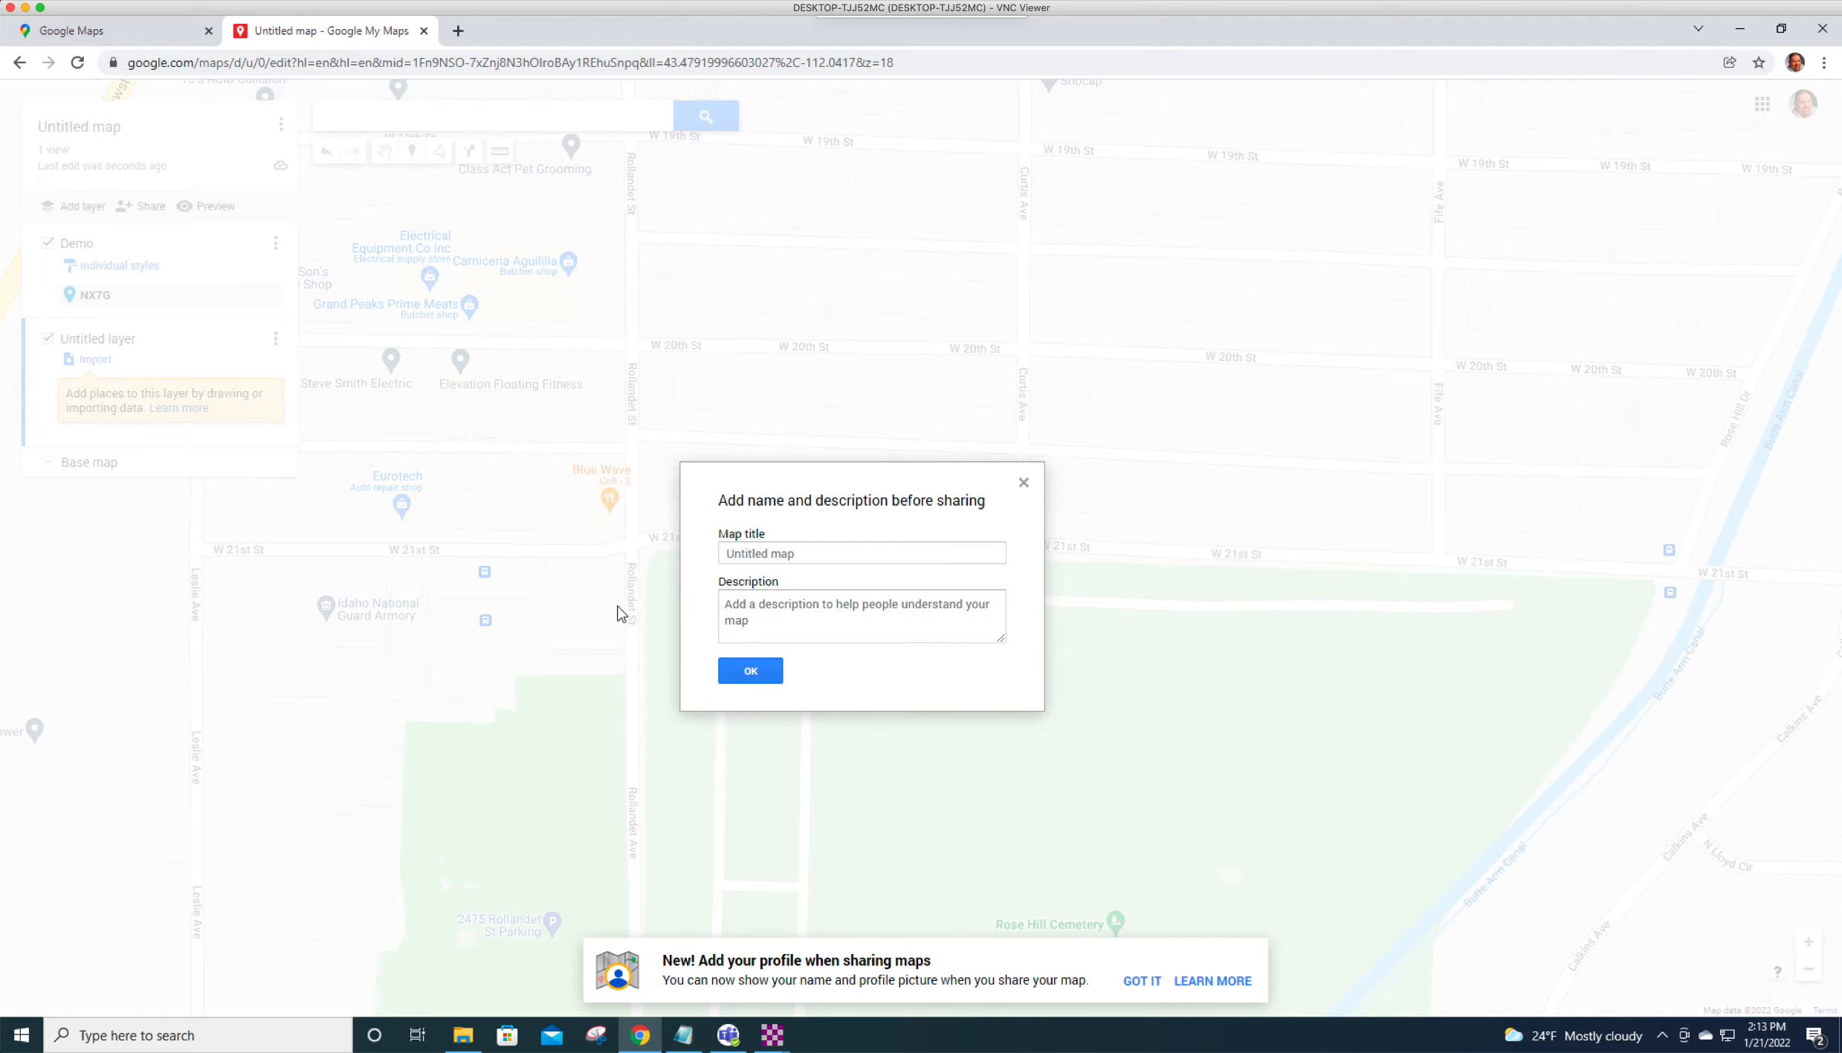
click(755, 555)
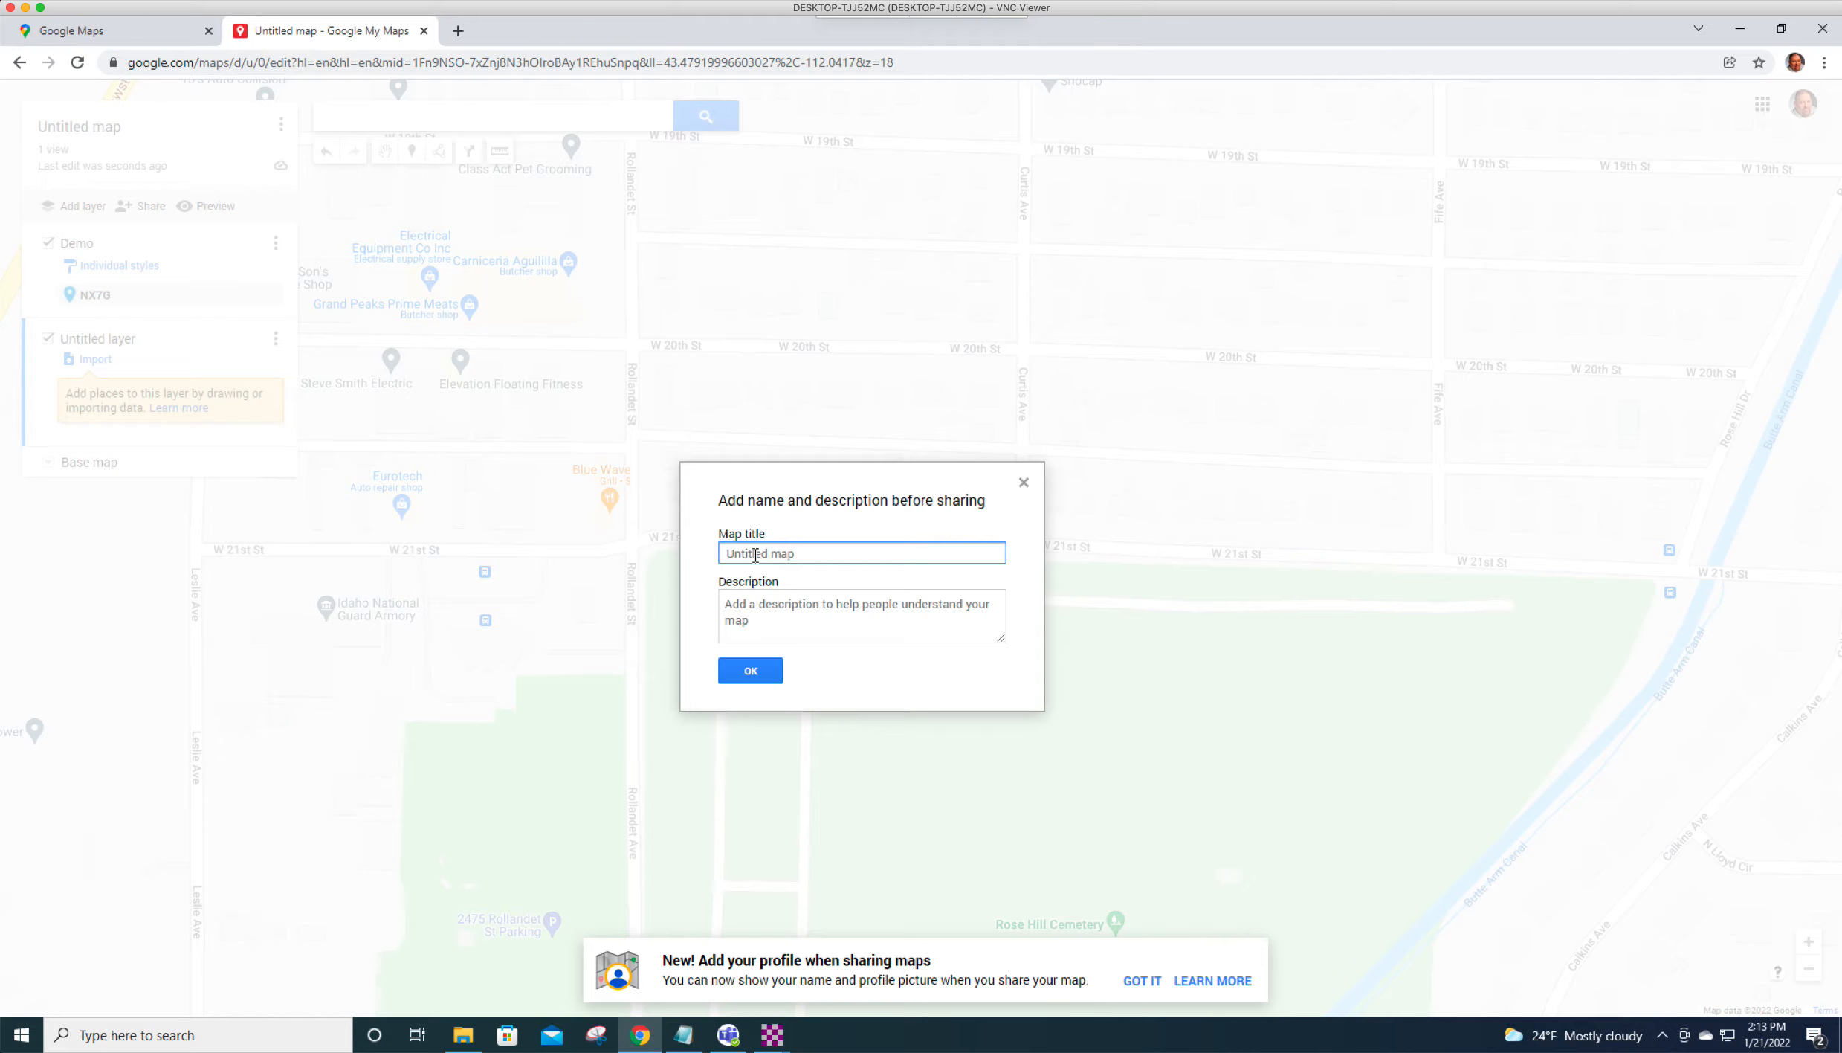
text(demo)
click(764, 624)
text(d)
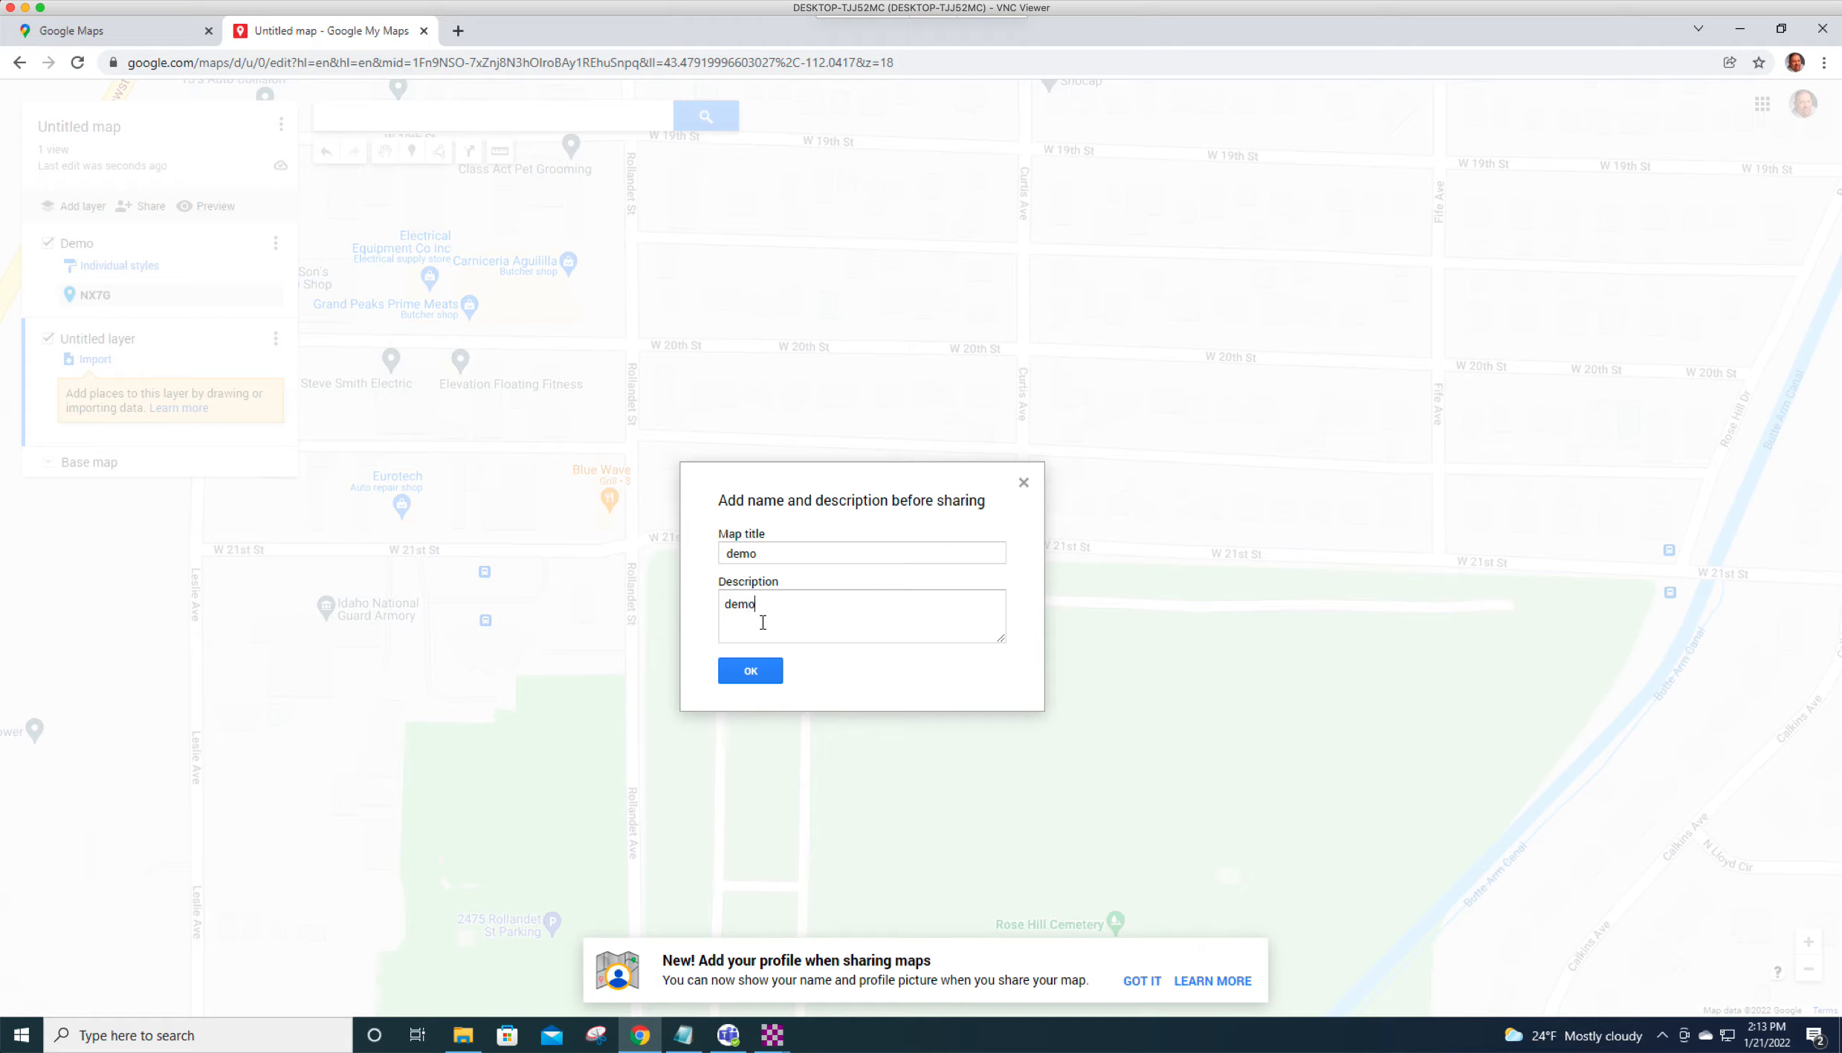
click(751, 670)
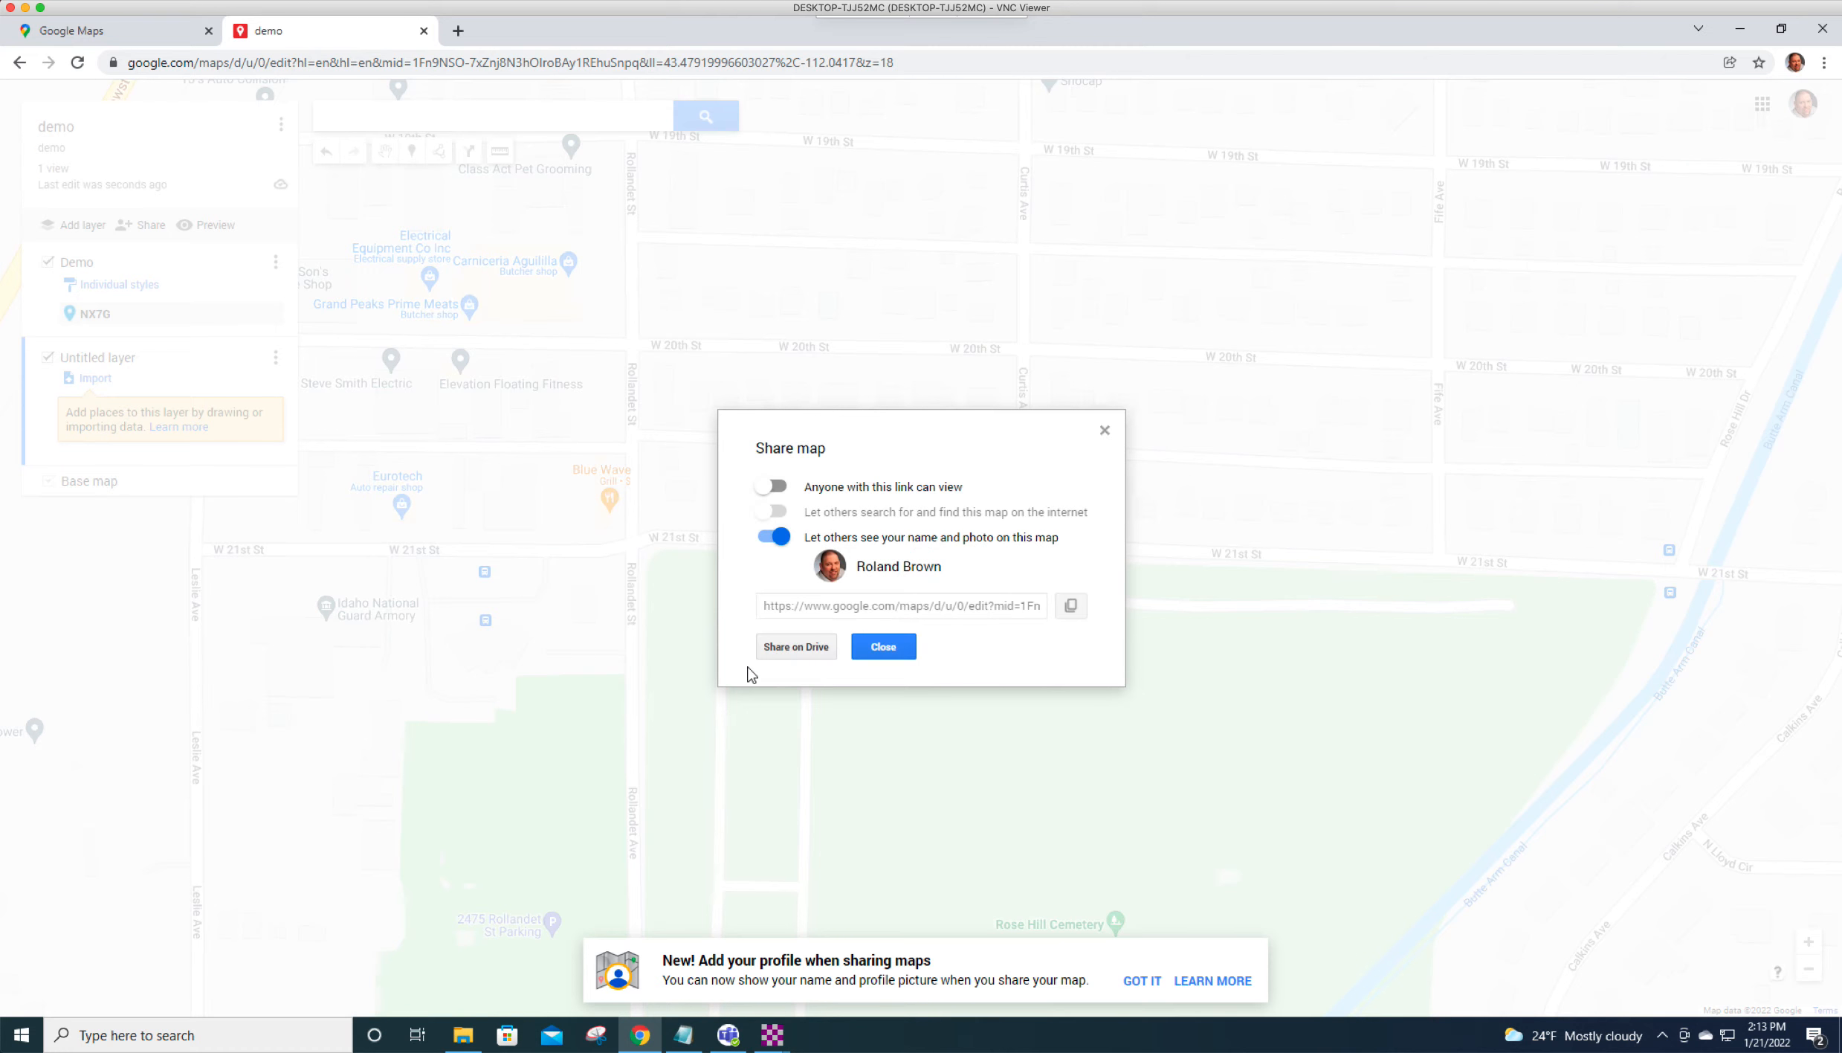
Let anyone with the link view the map, hide the owner's name and photo, and copy the share link.
click(787, 493)
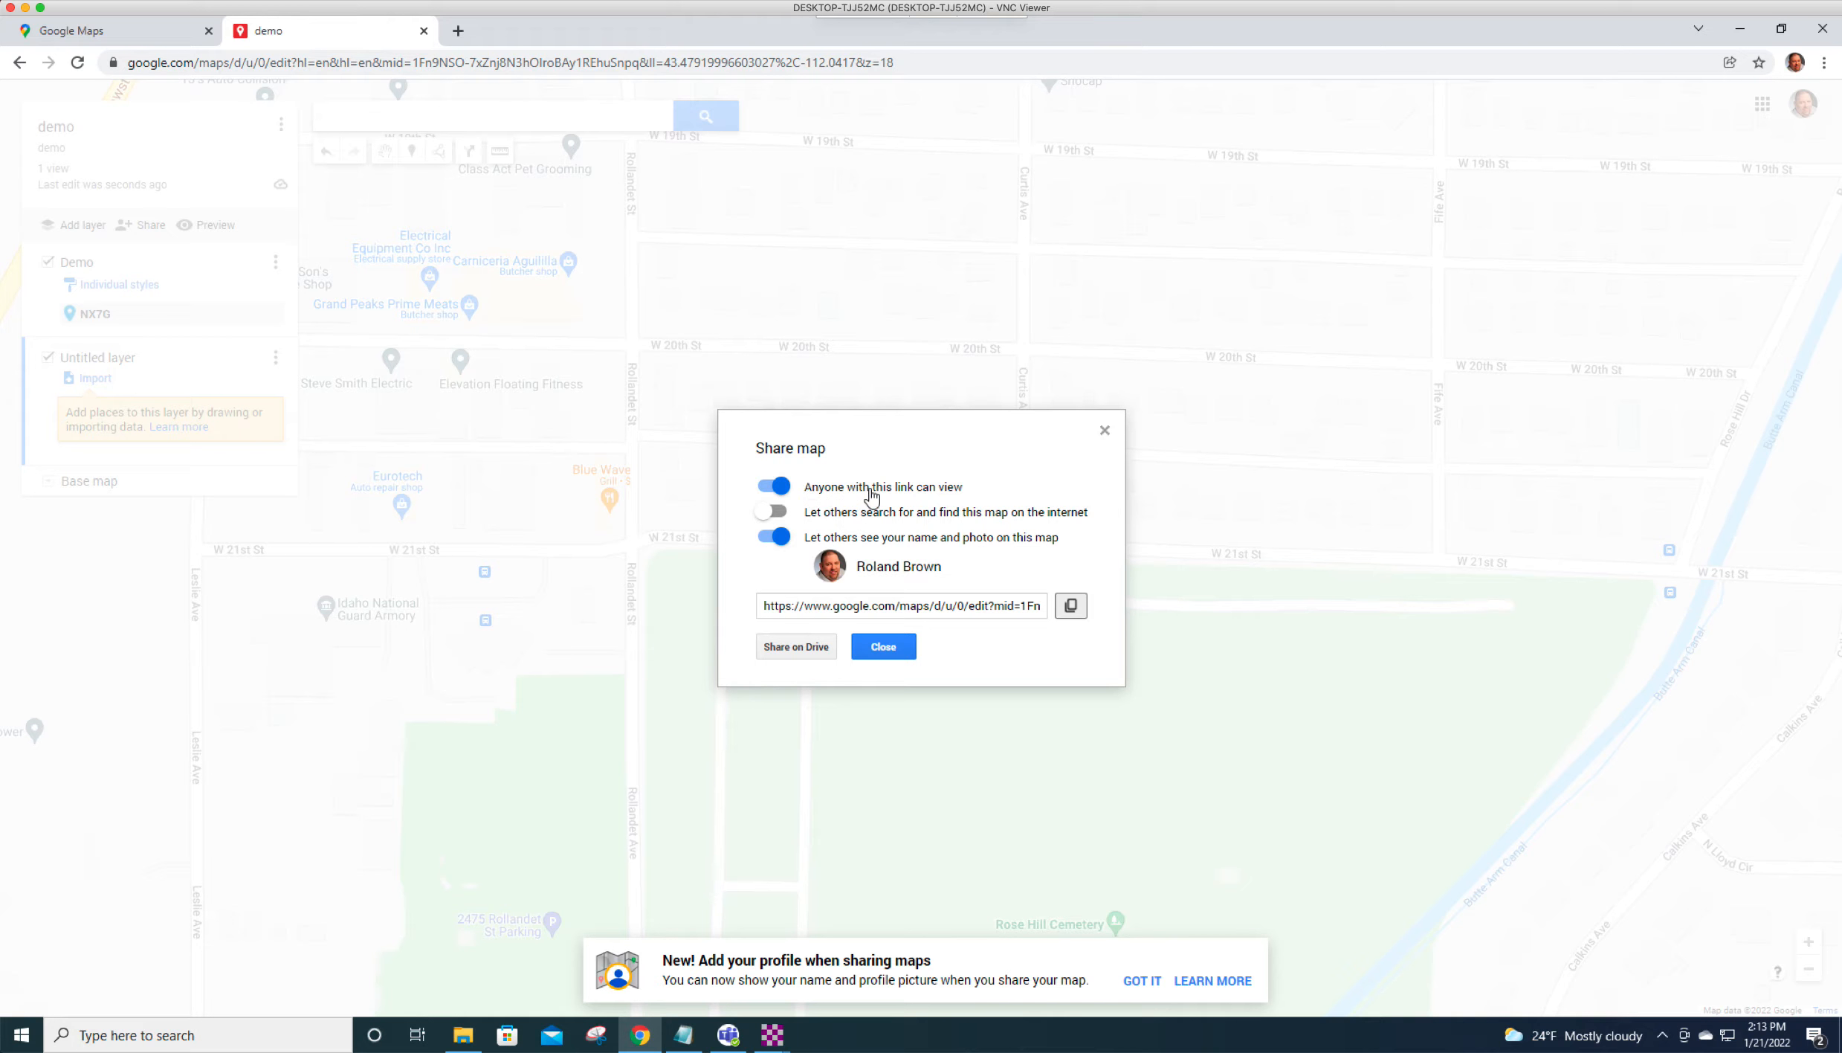
click(770, 539)
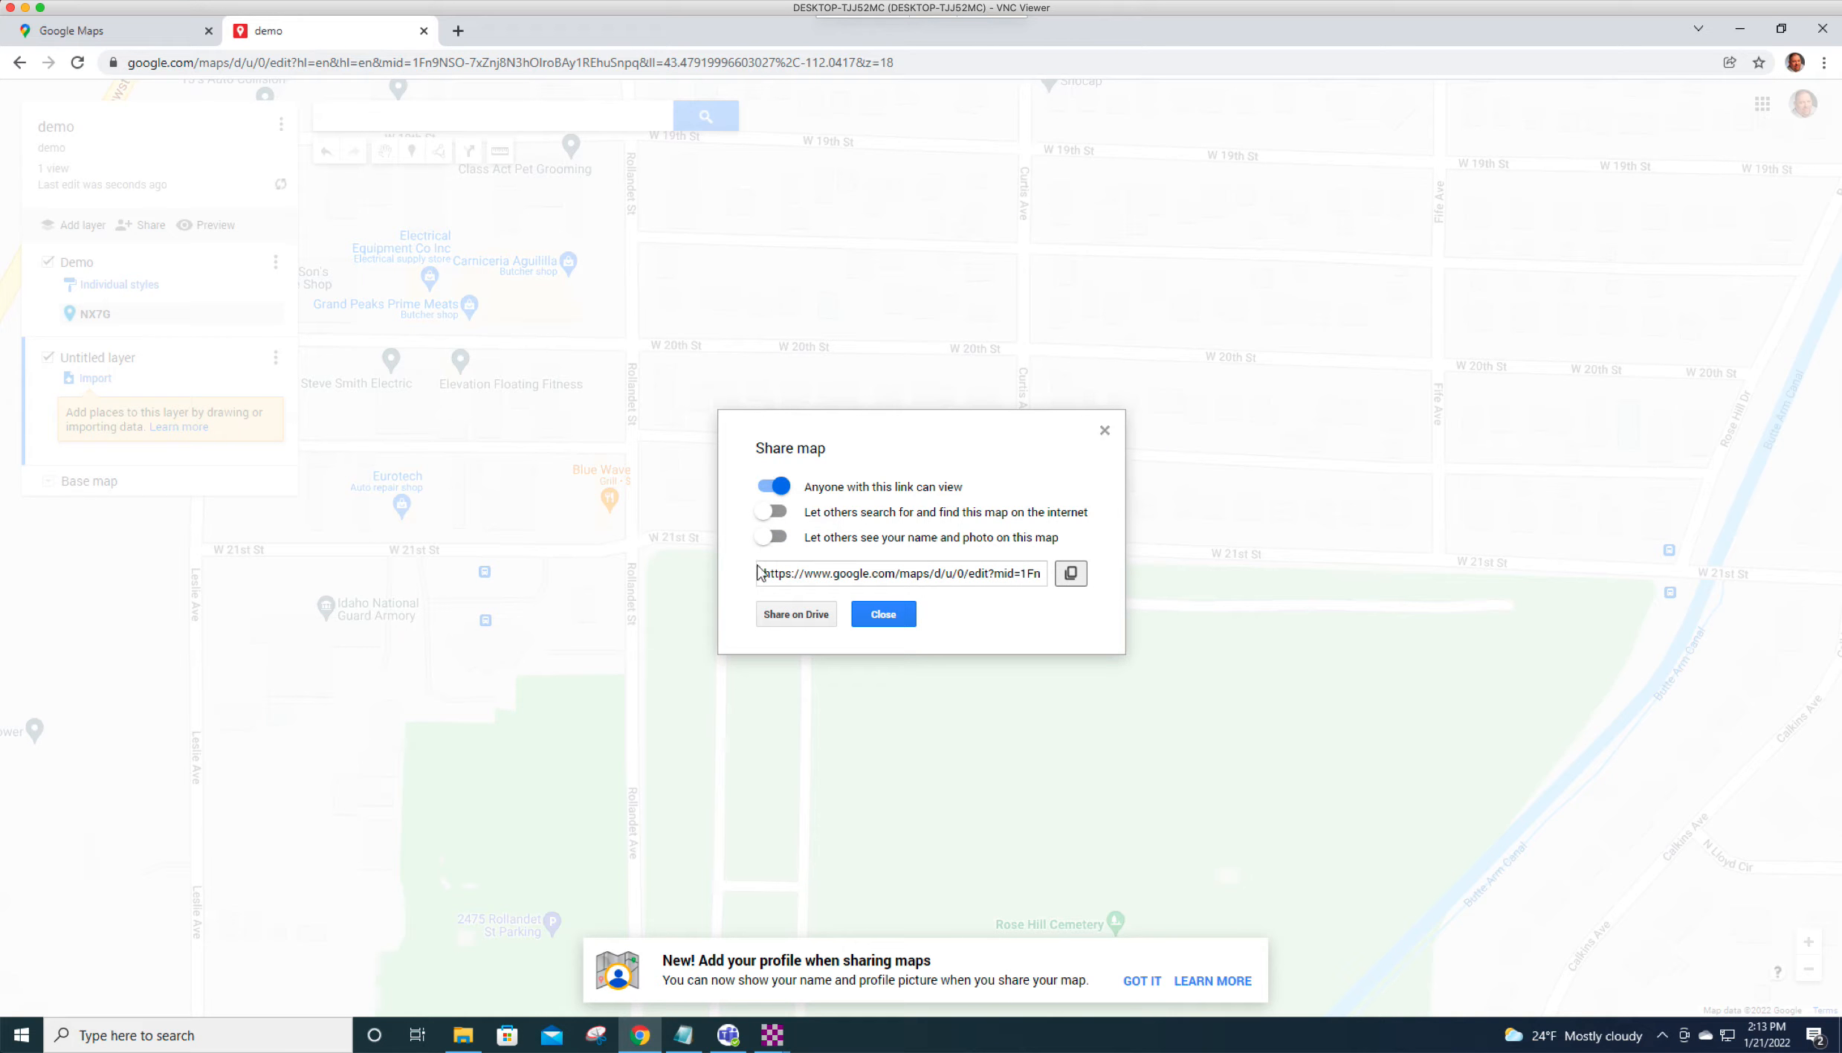
click(1071, 575)
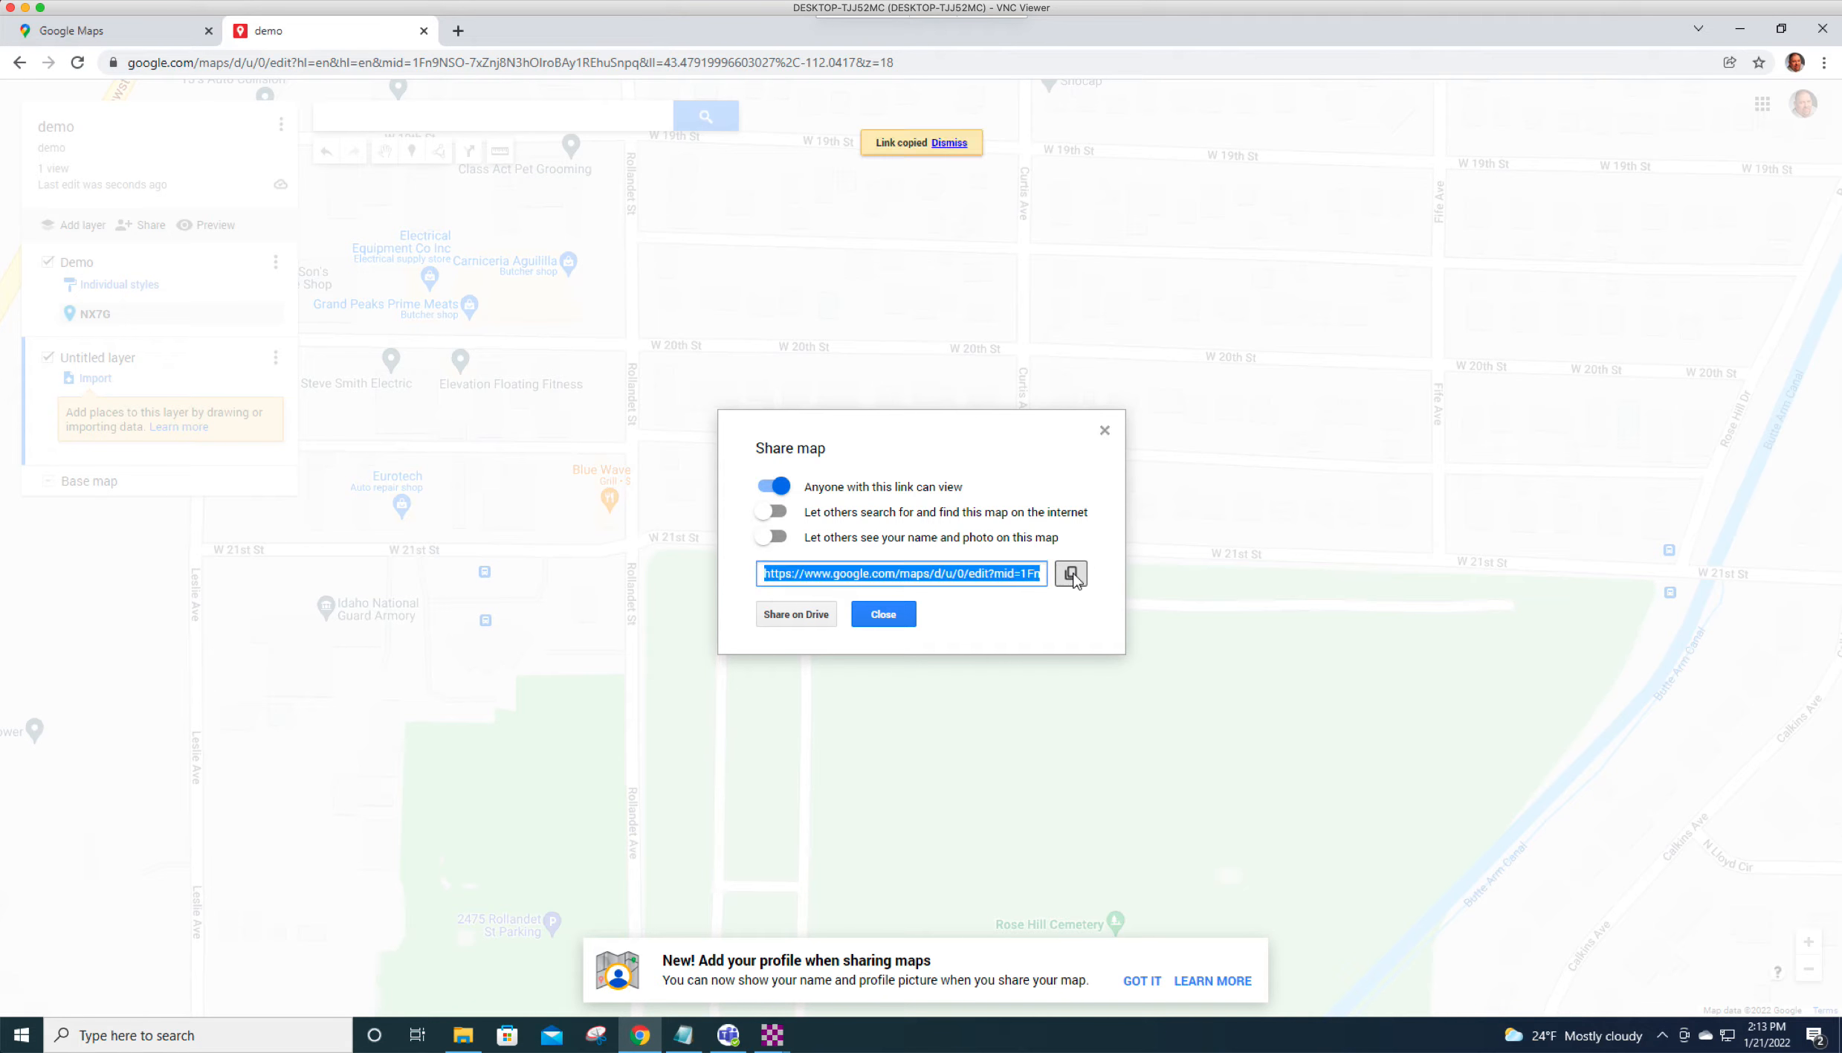
click(885, 614)
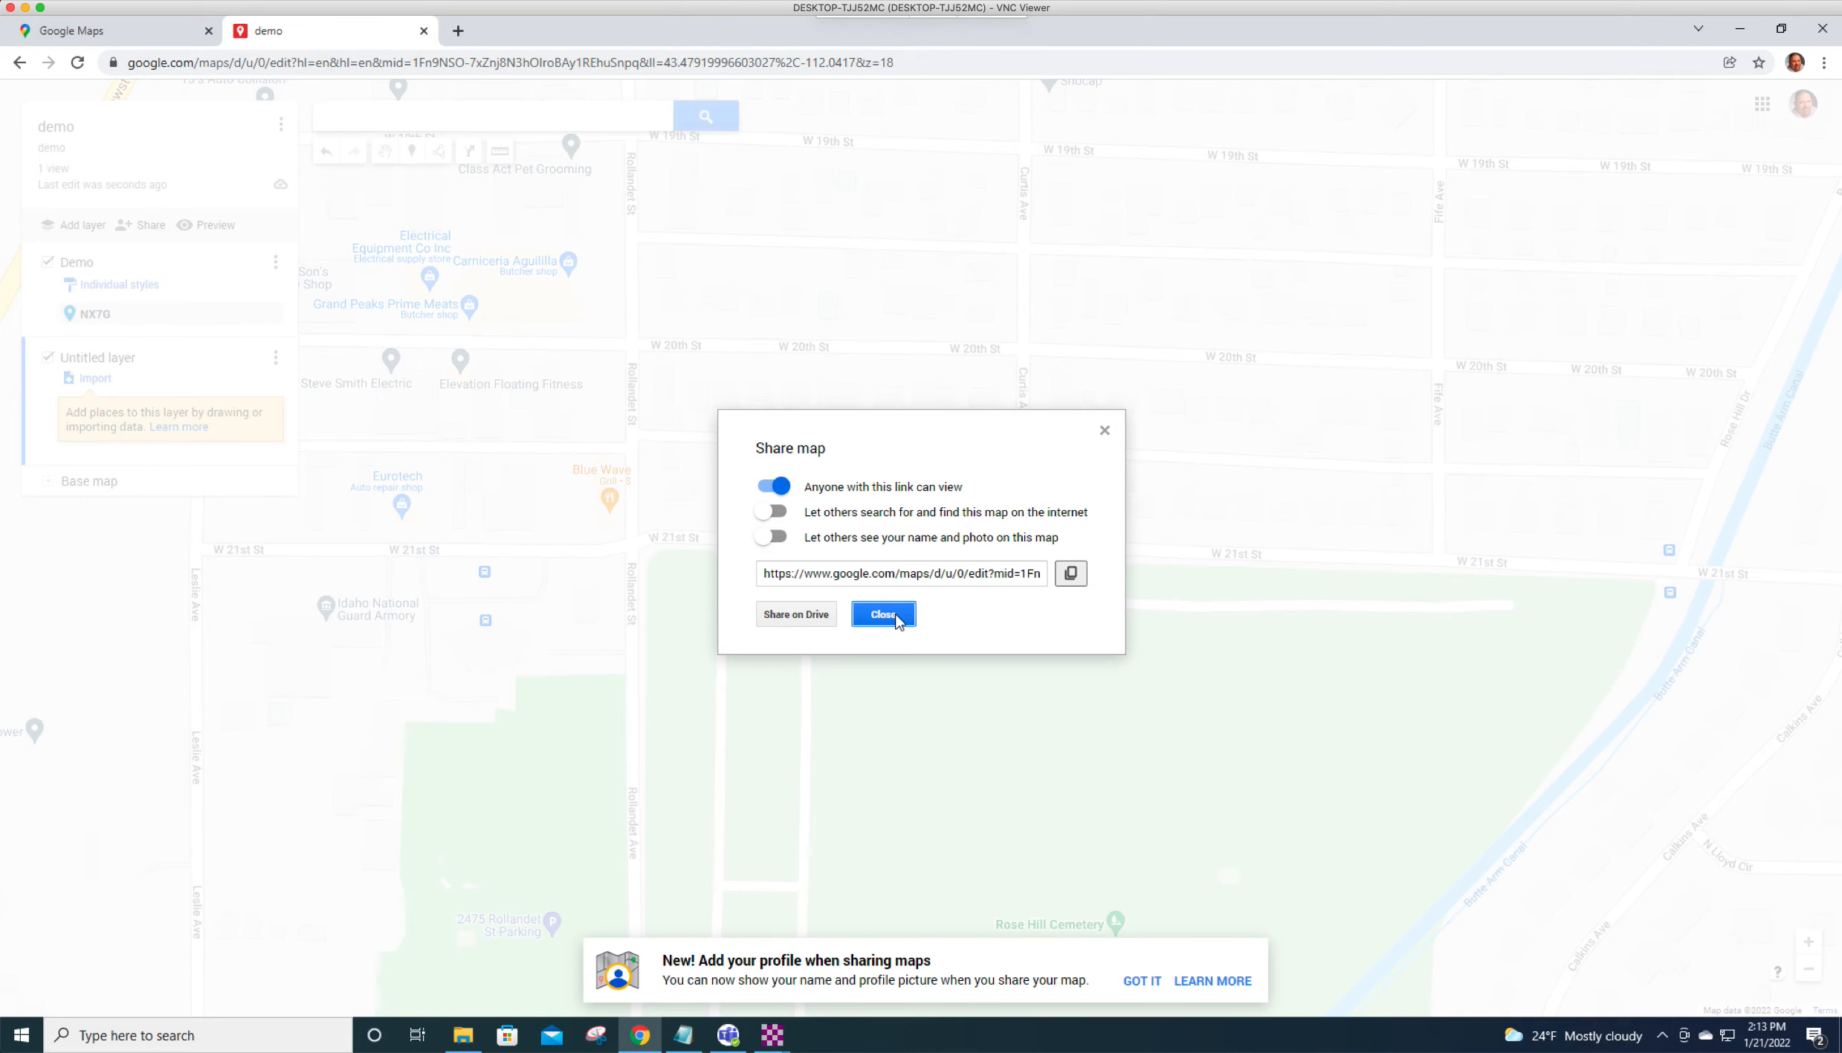
Load the copied share link in a new browser tab and examine where the placemark lies within North America.
click(459, 31)
right_click(474, 61)
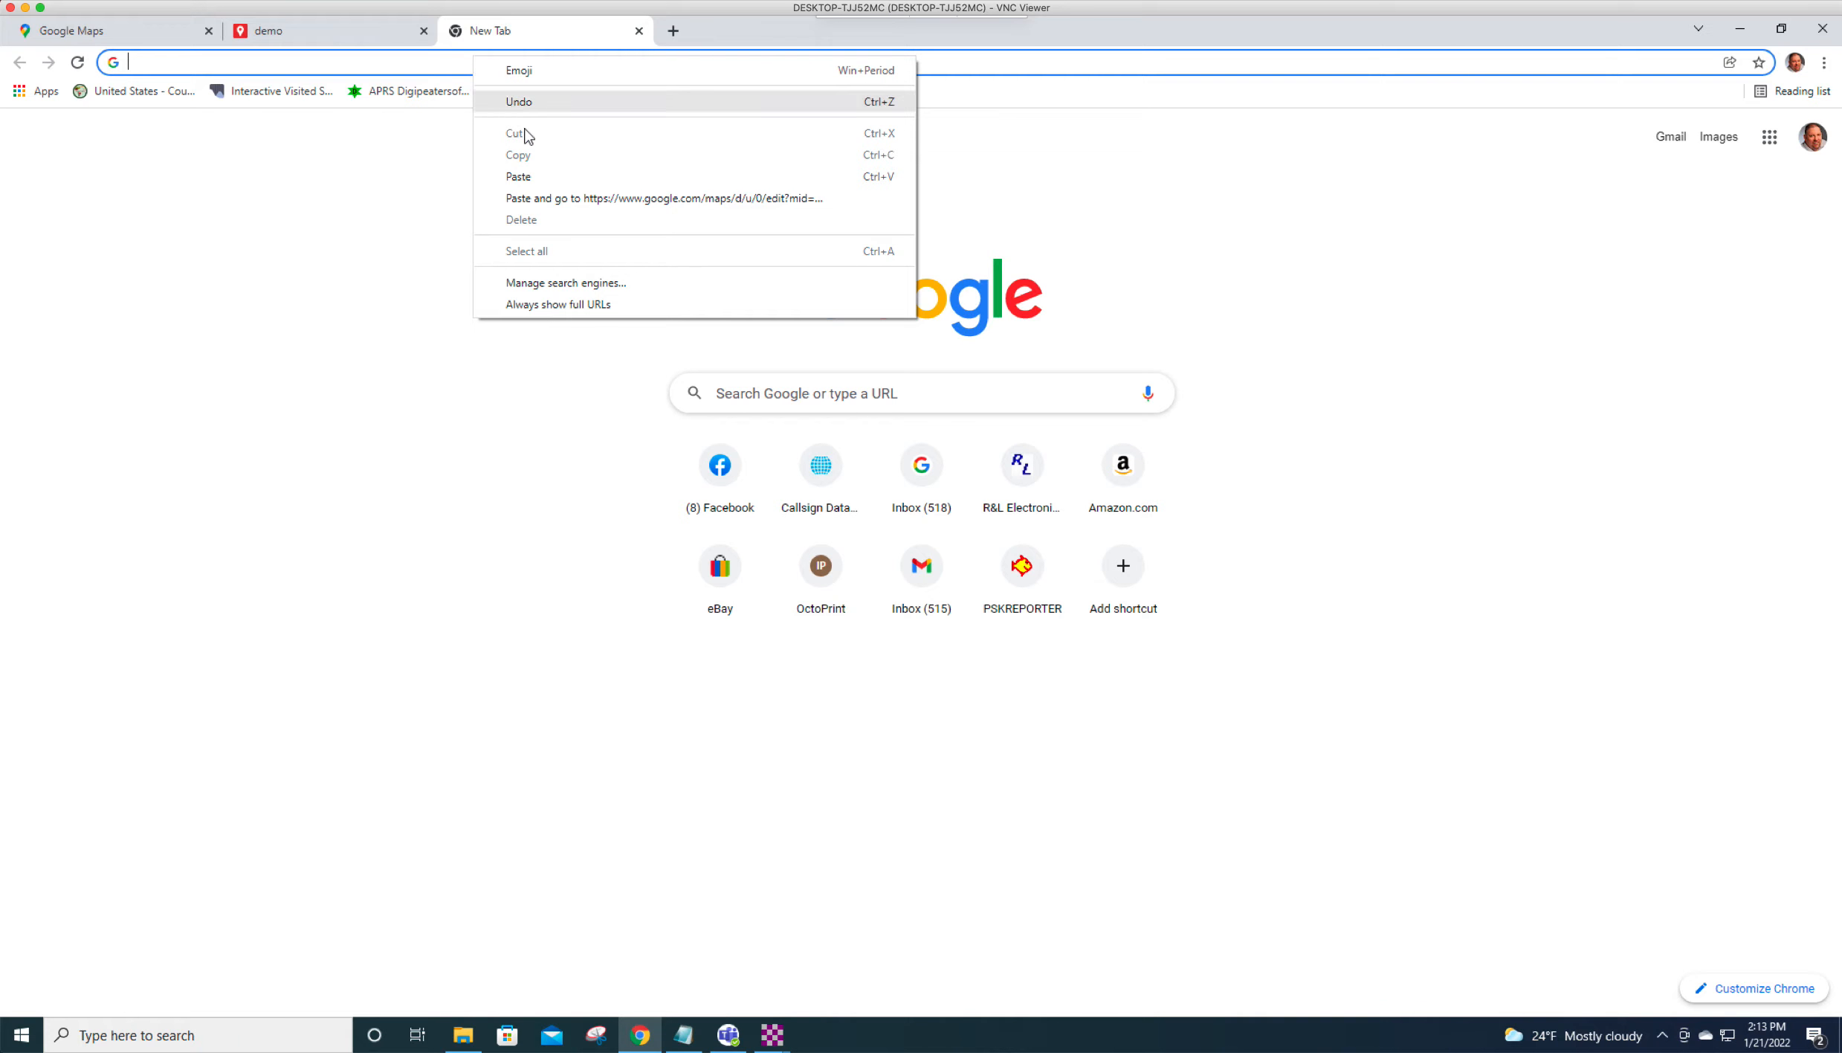
click(533, 176)
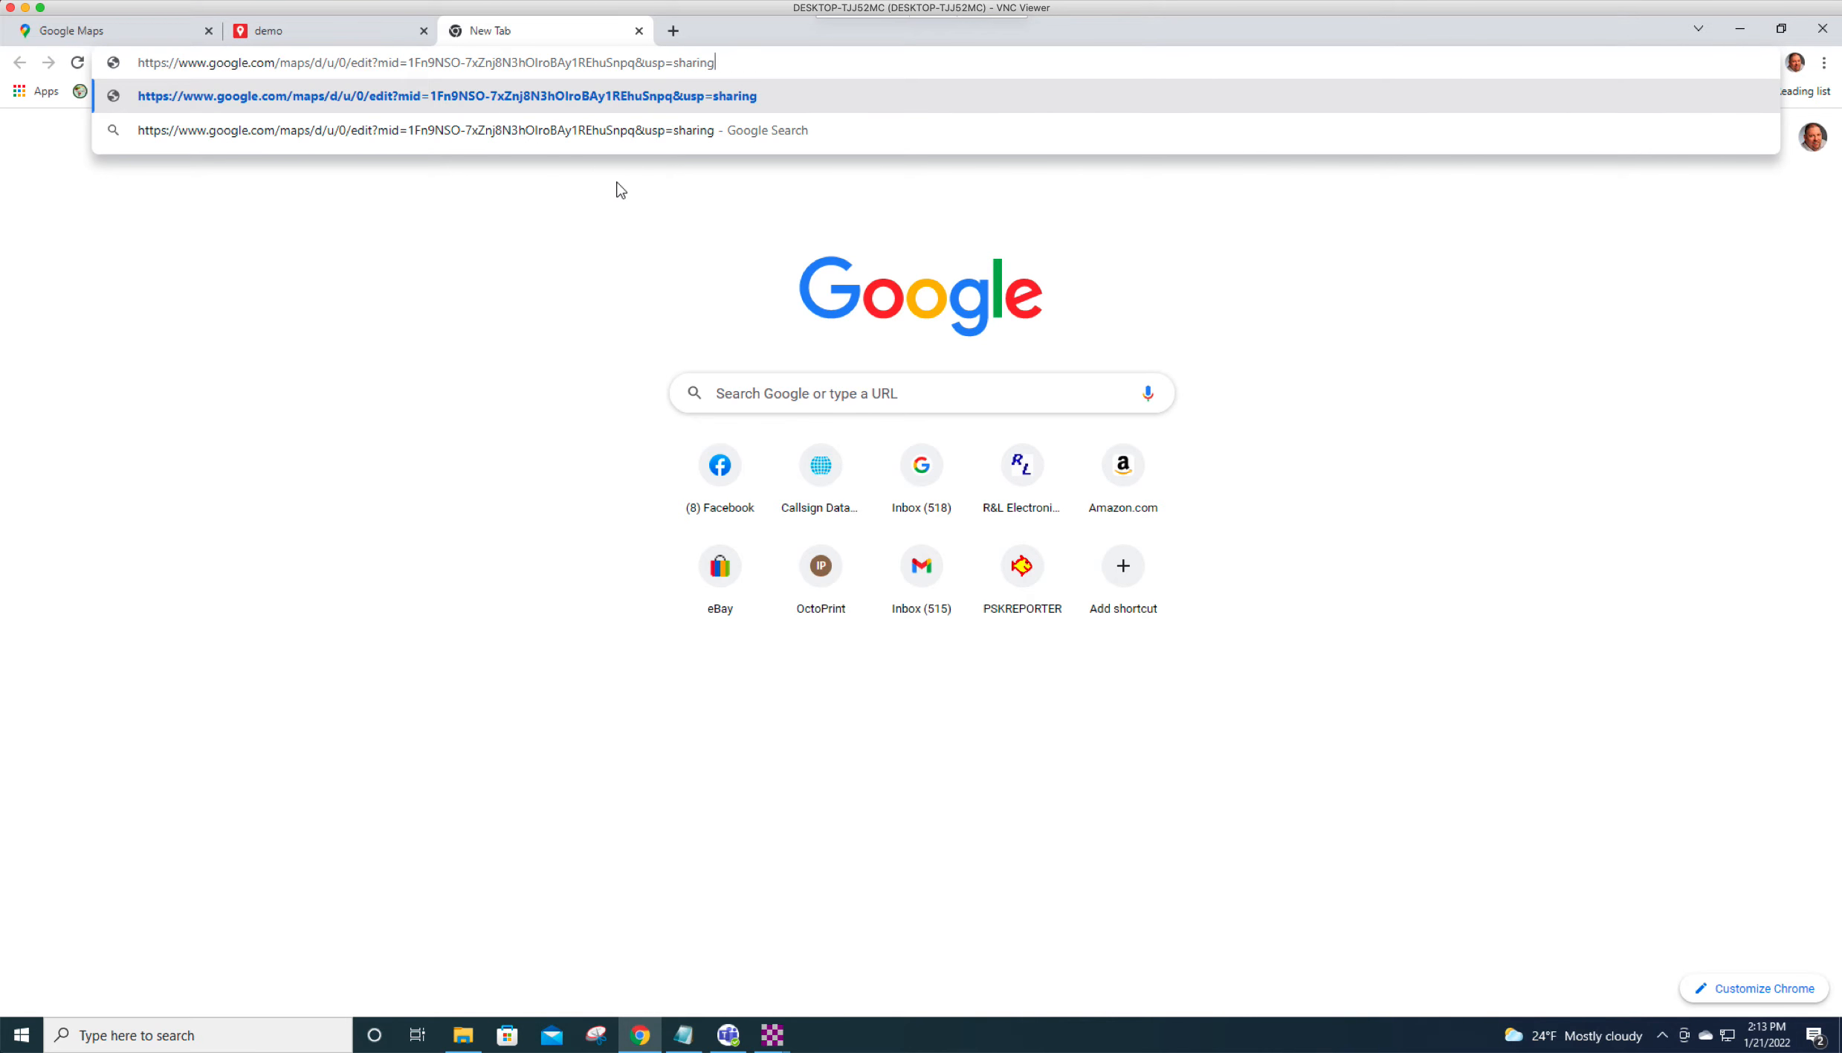
key(Return)
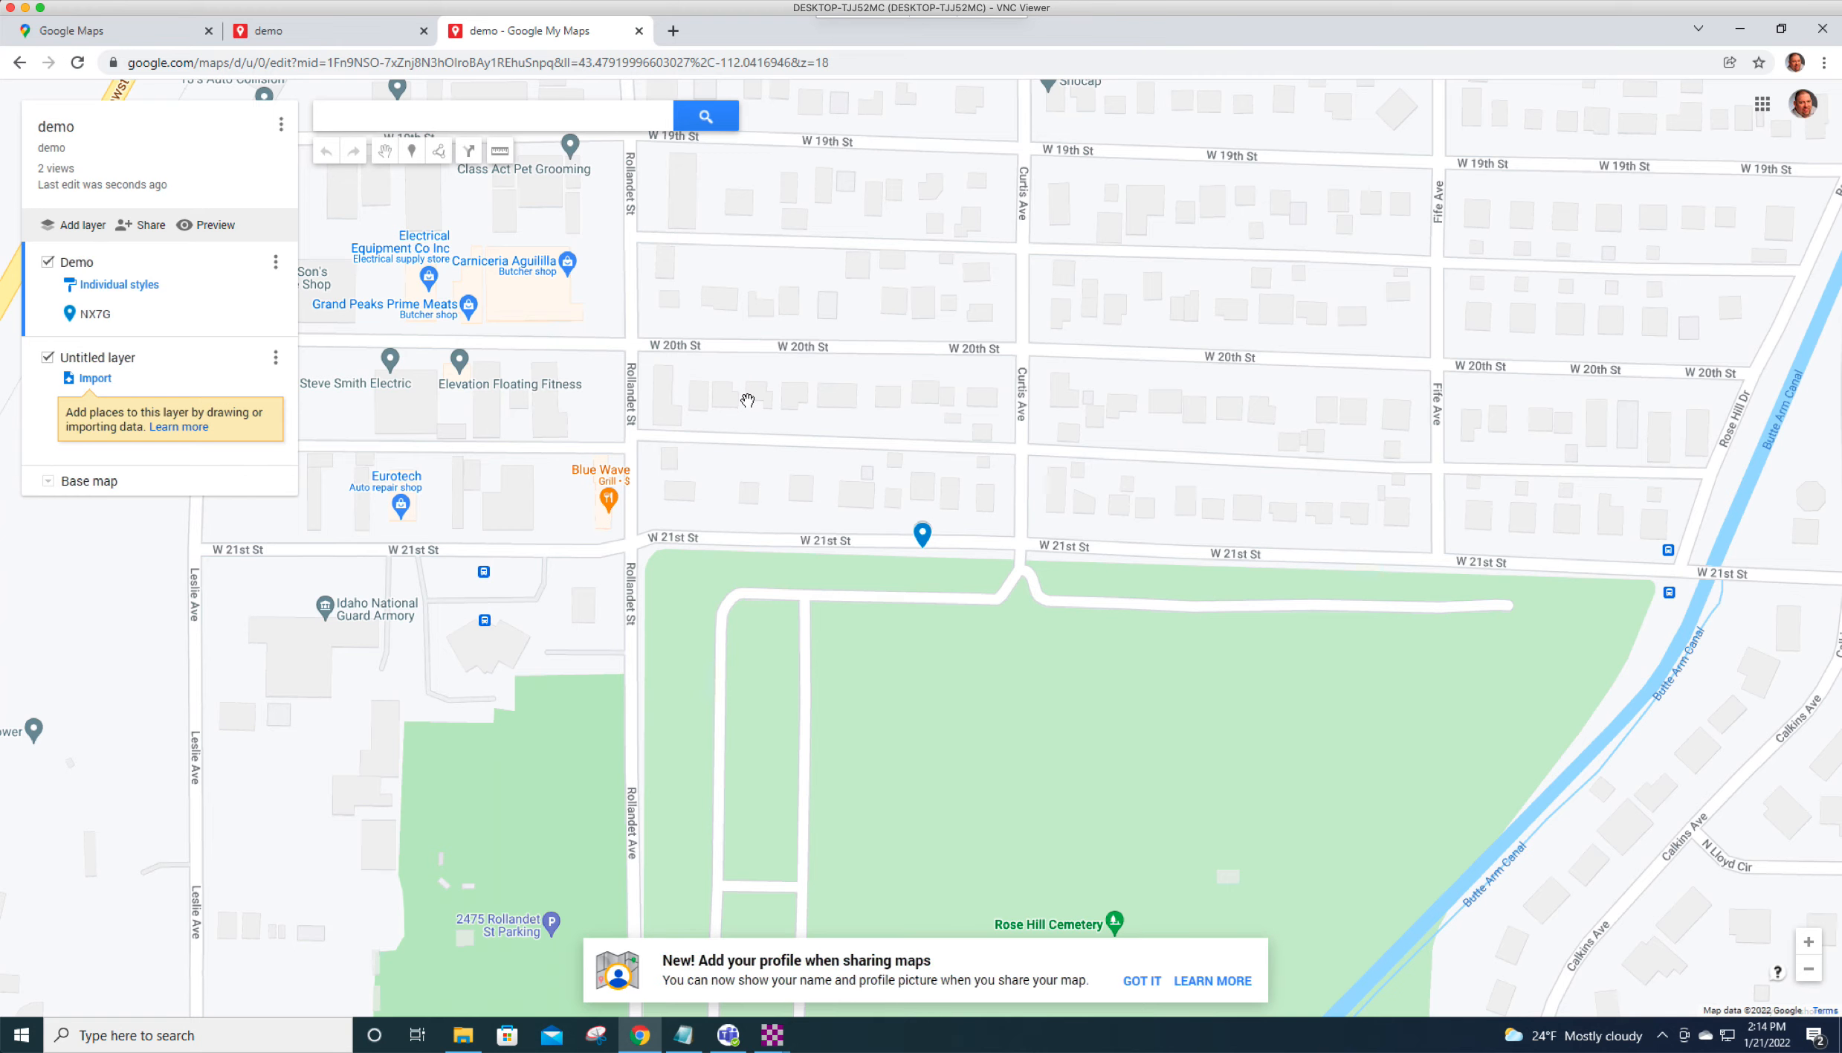
scroll(747, 400, down, 4)
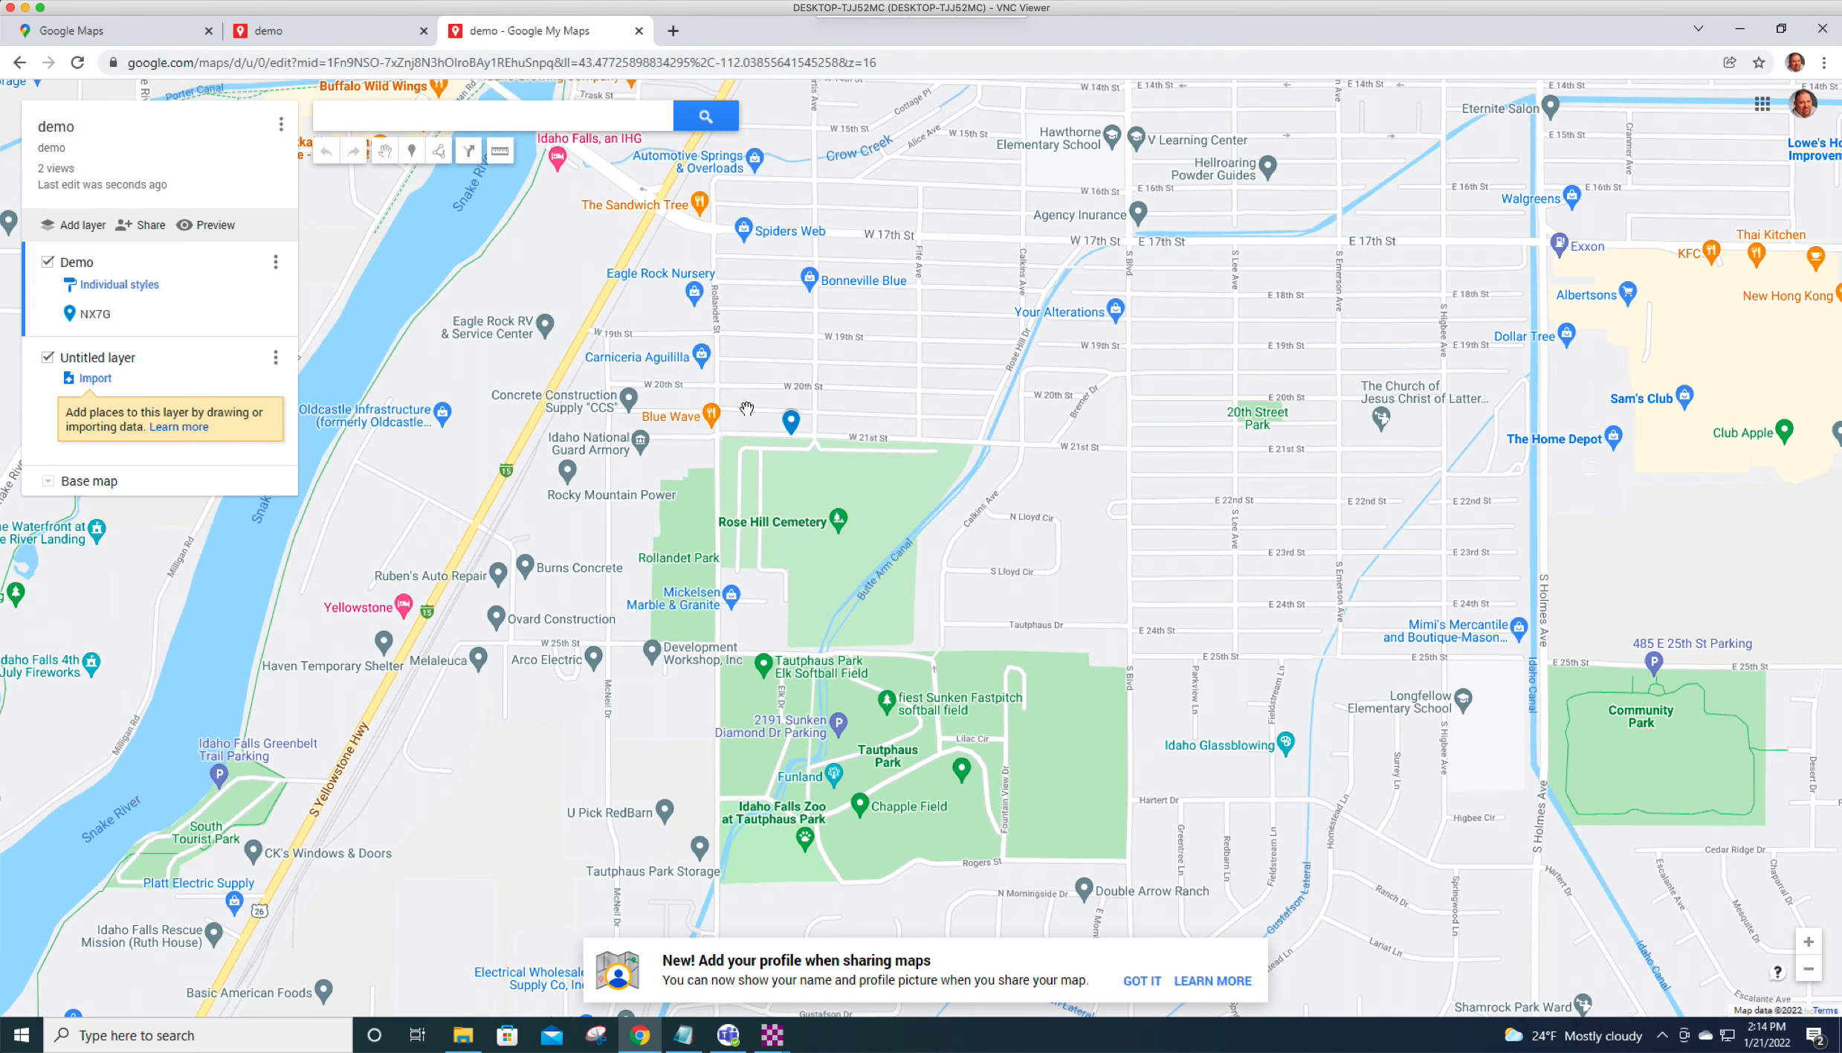
scroll(747, 408, down, 4)
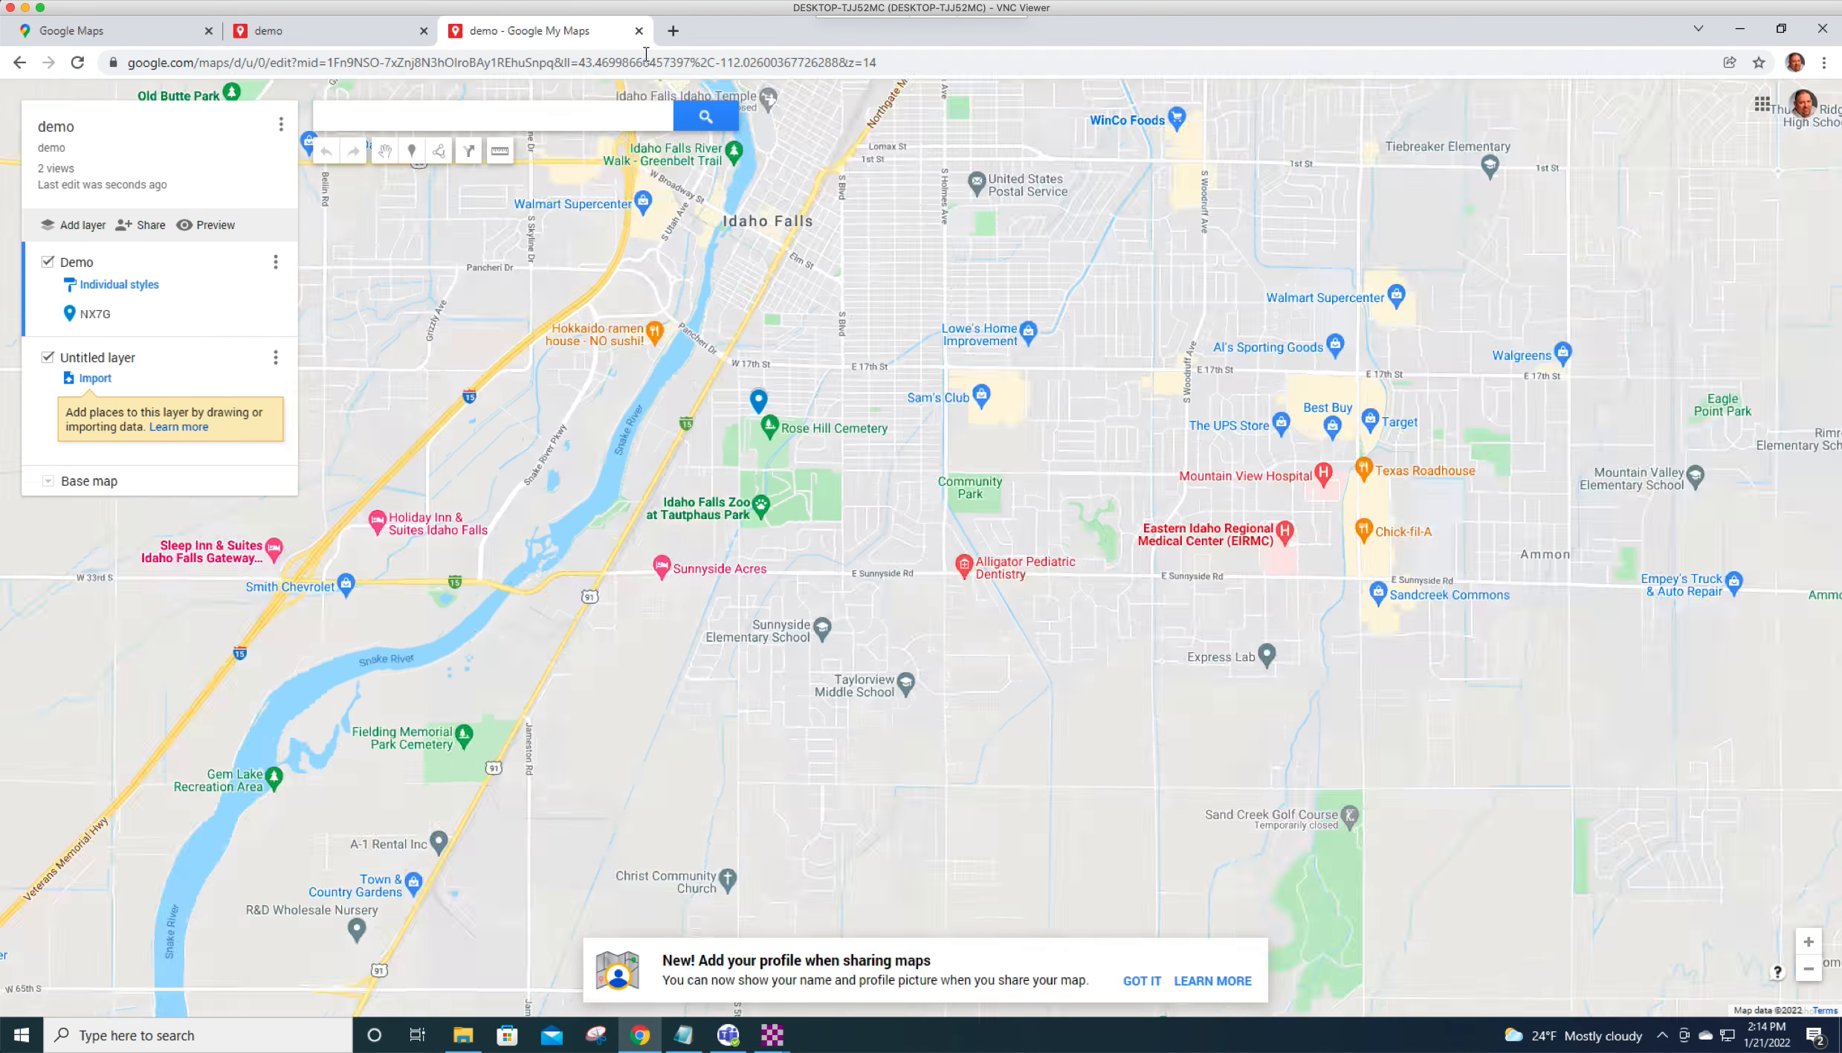
scroll(888, 417, down, 12)
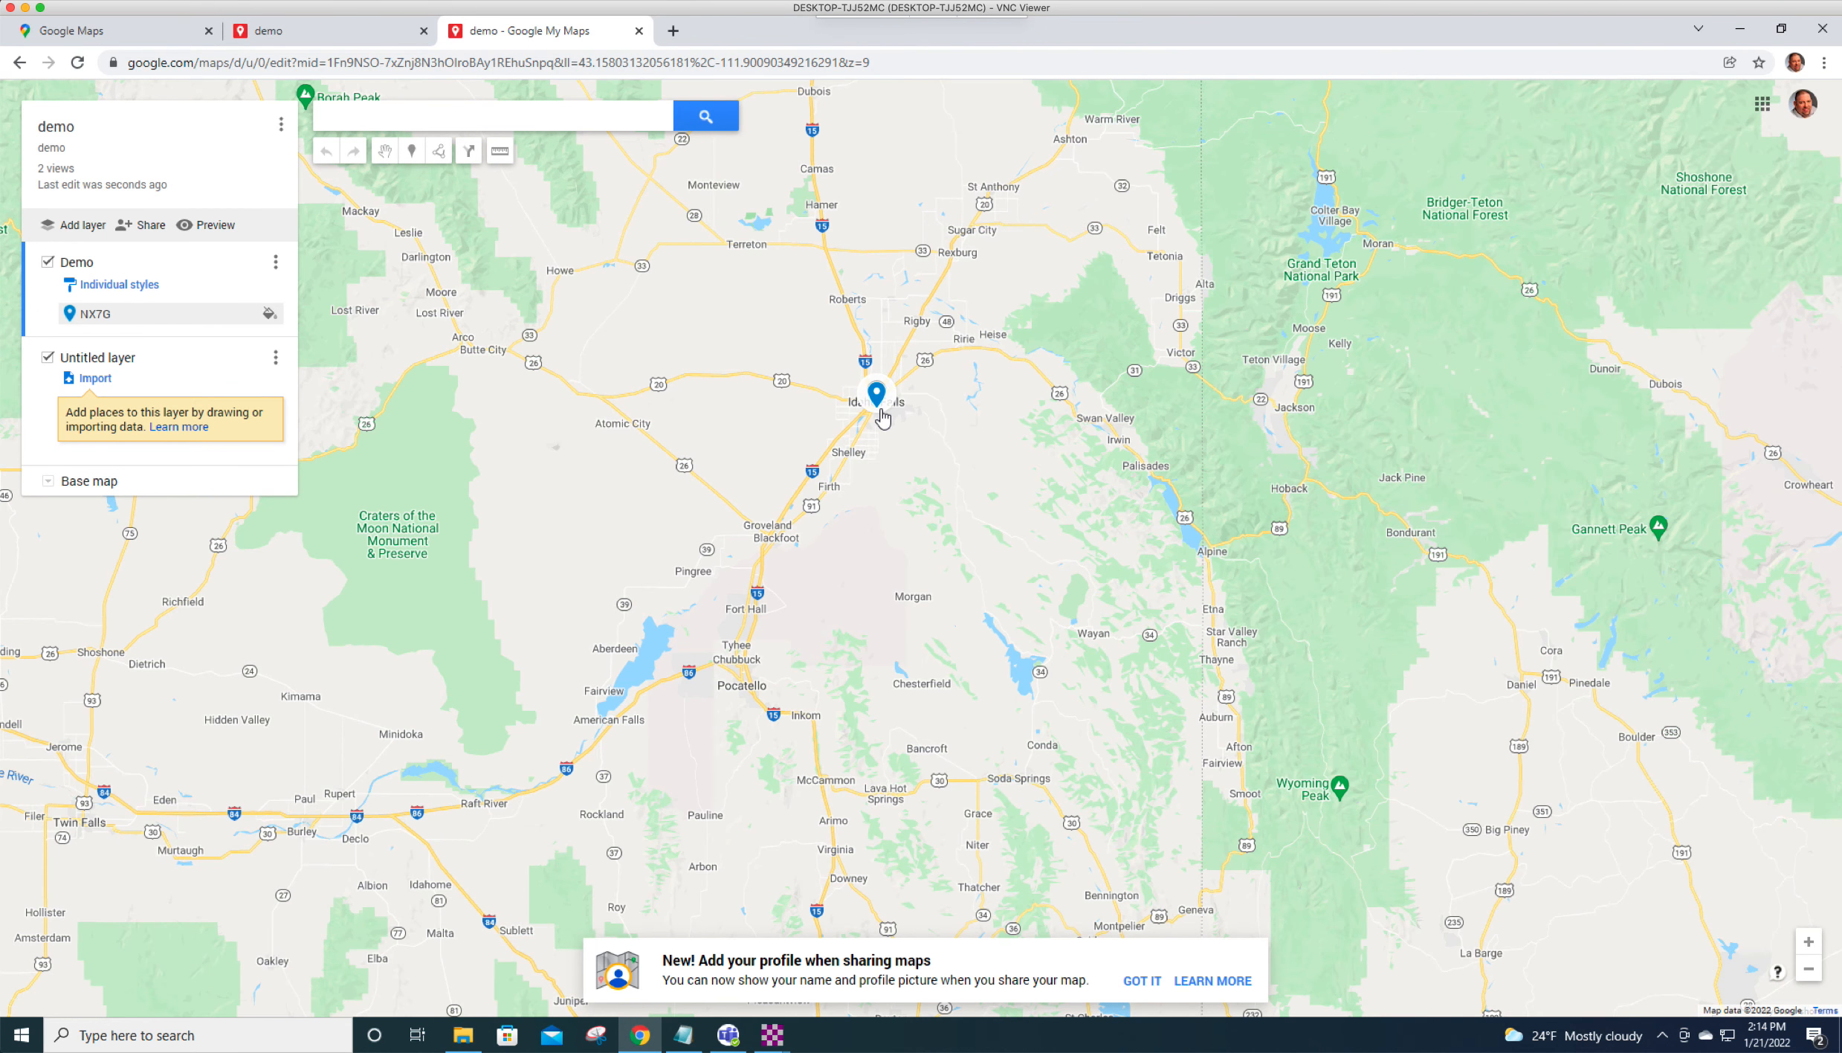
scroll(894, 429, down, 4)
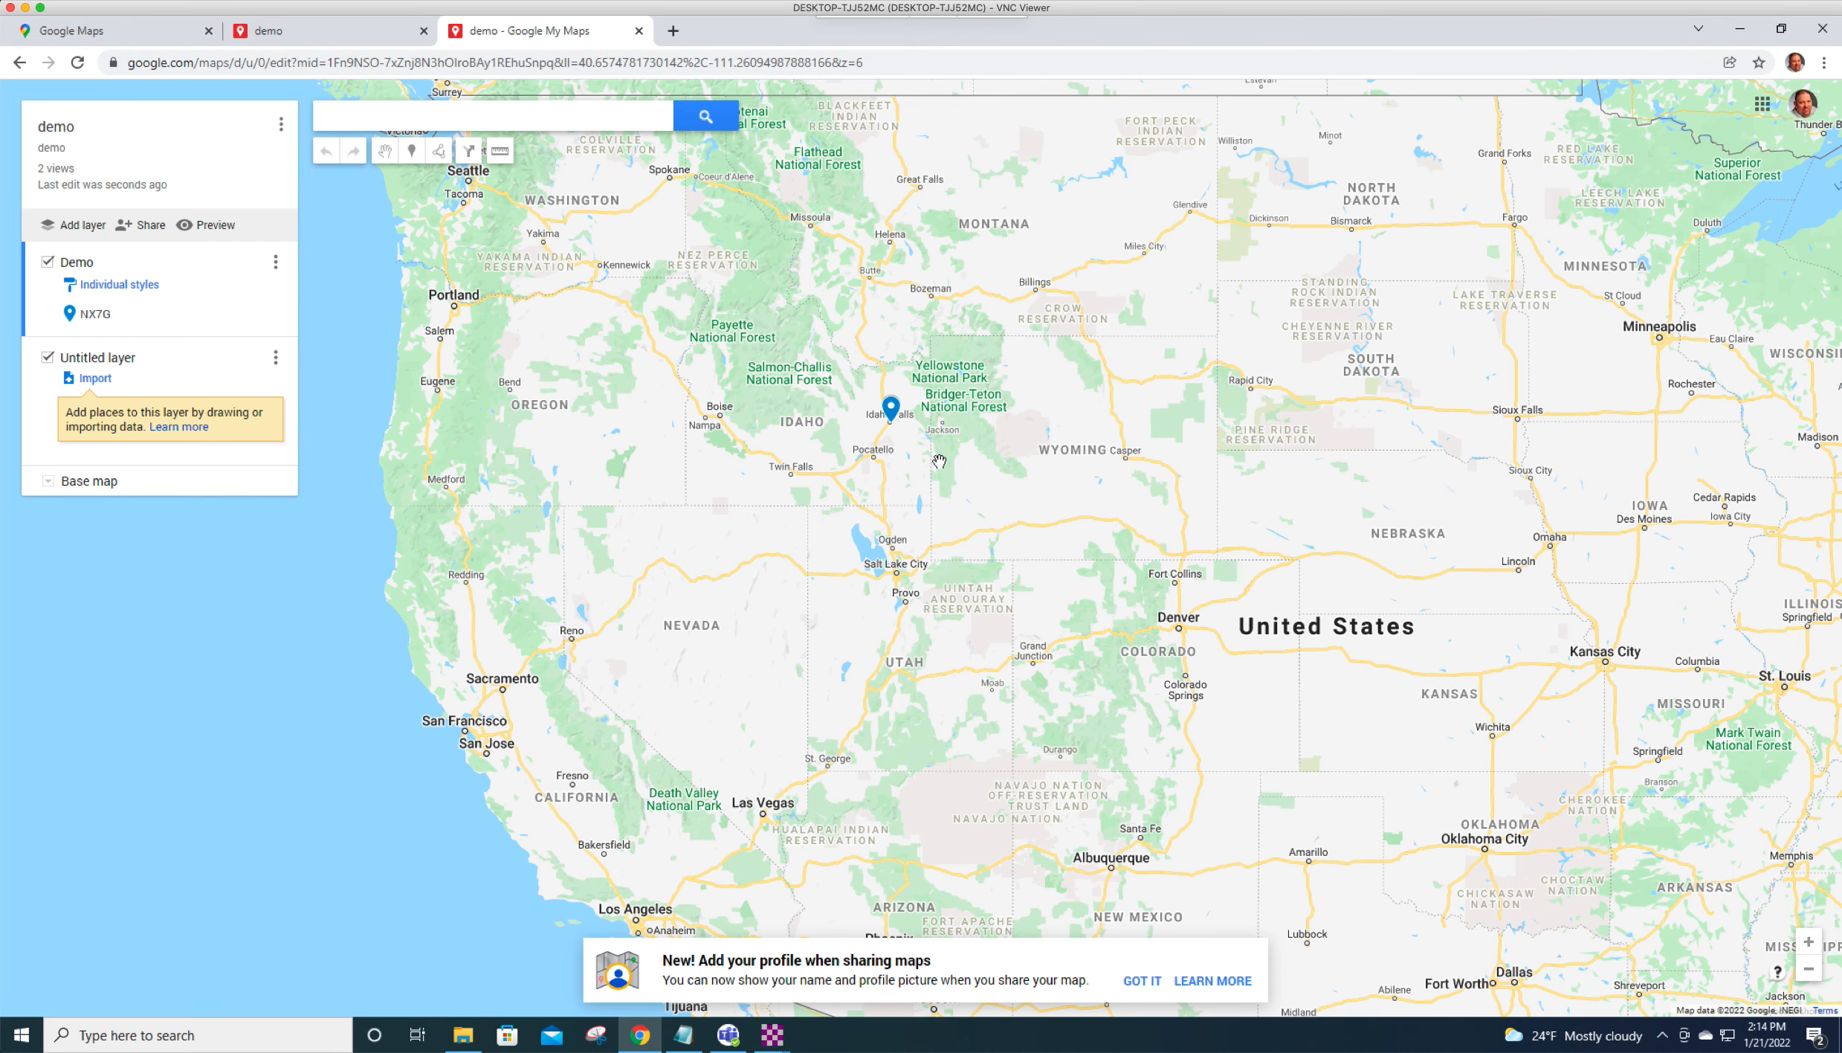
scroll(939, 462, down, 2)
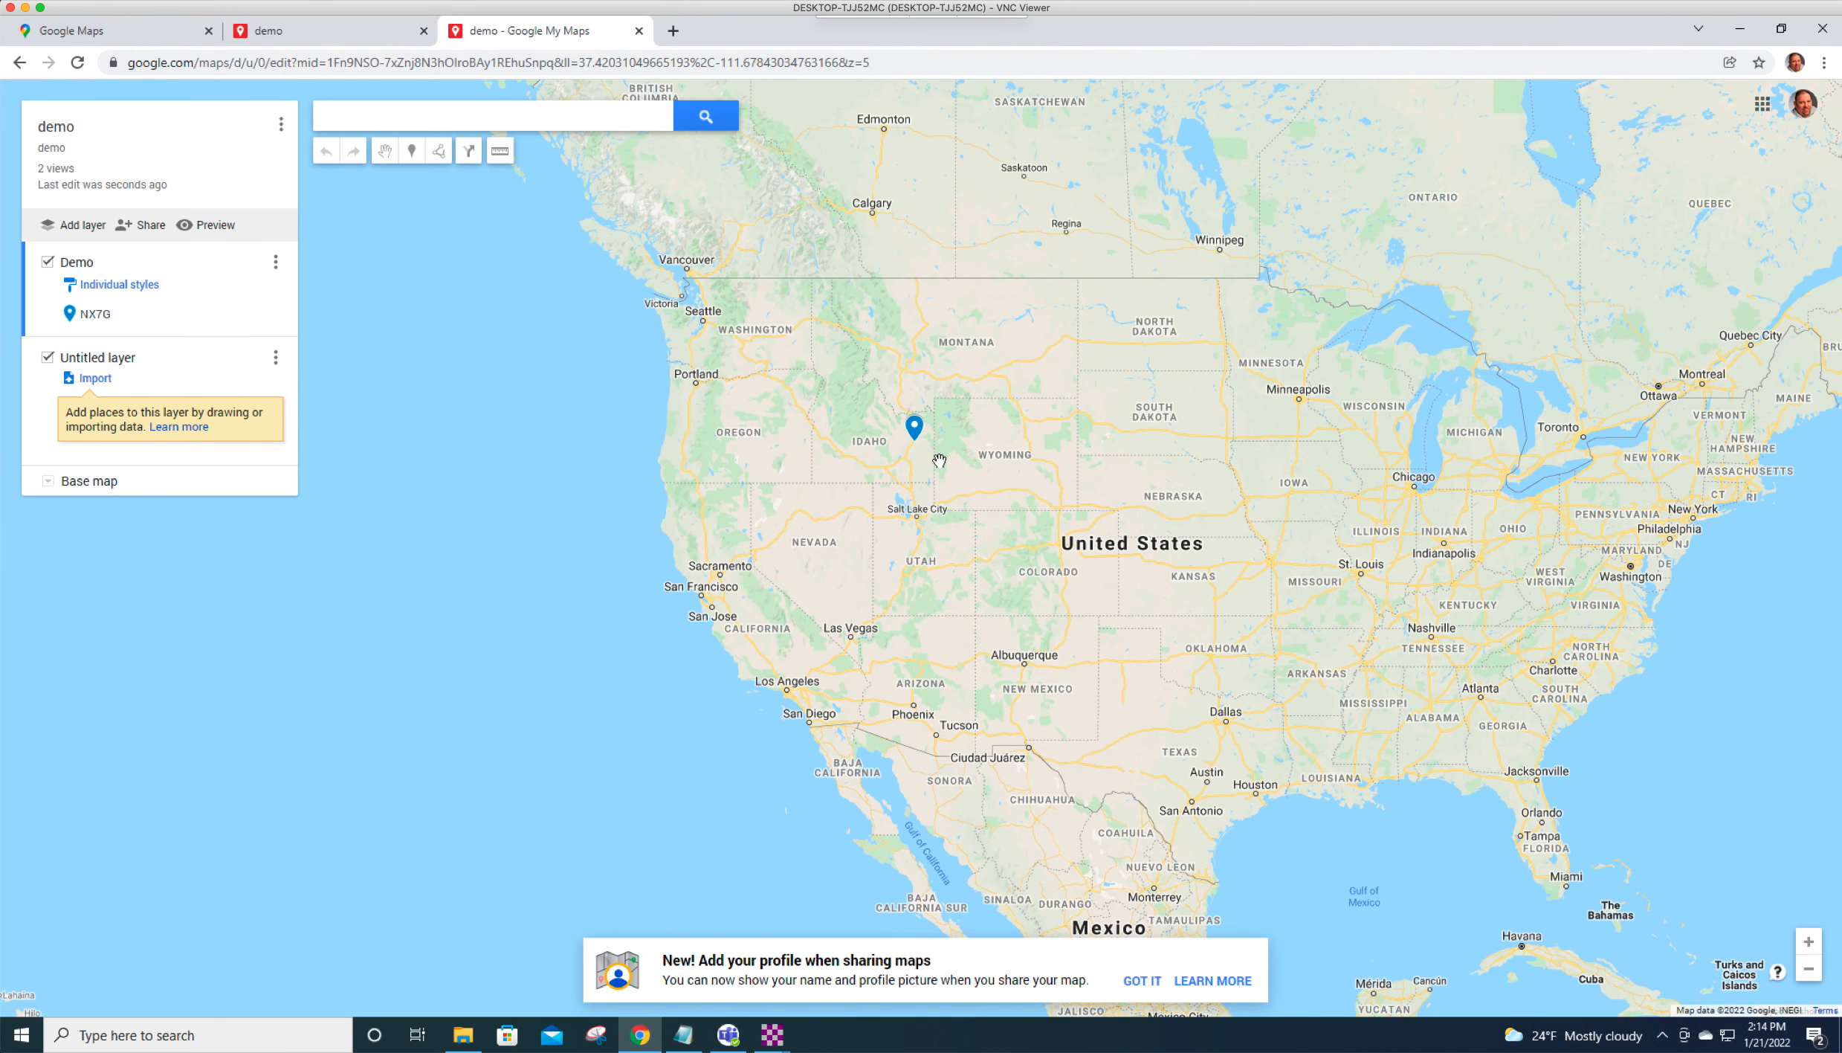
scroll(939, 462, down, 2)
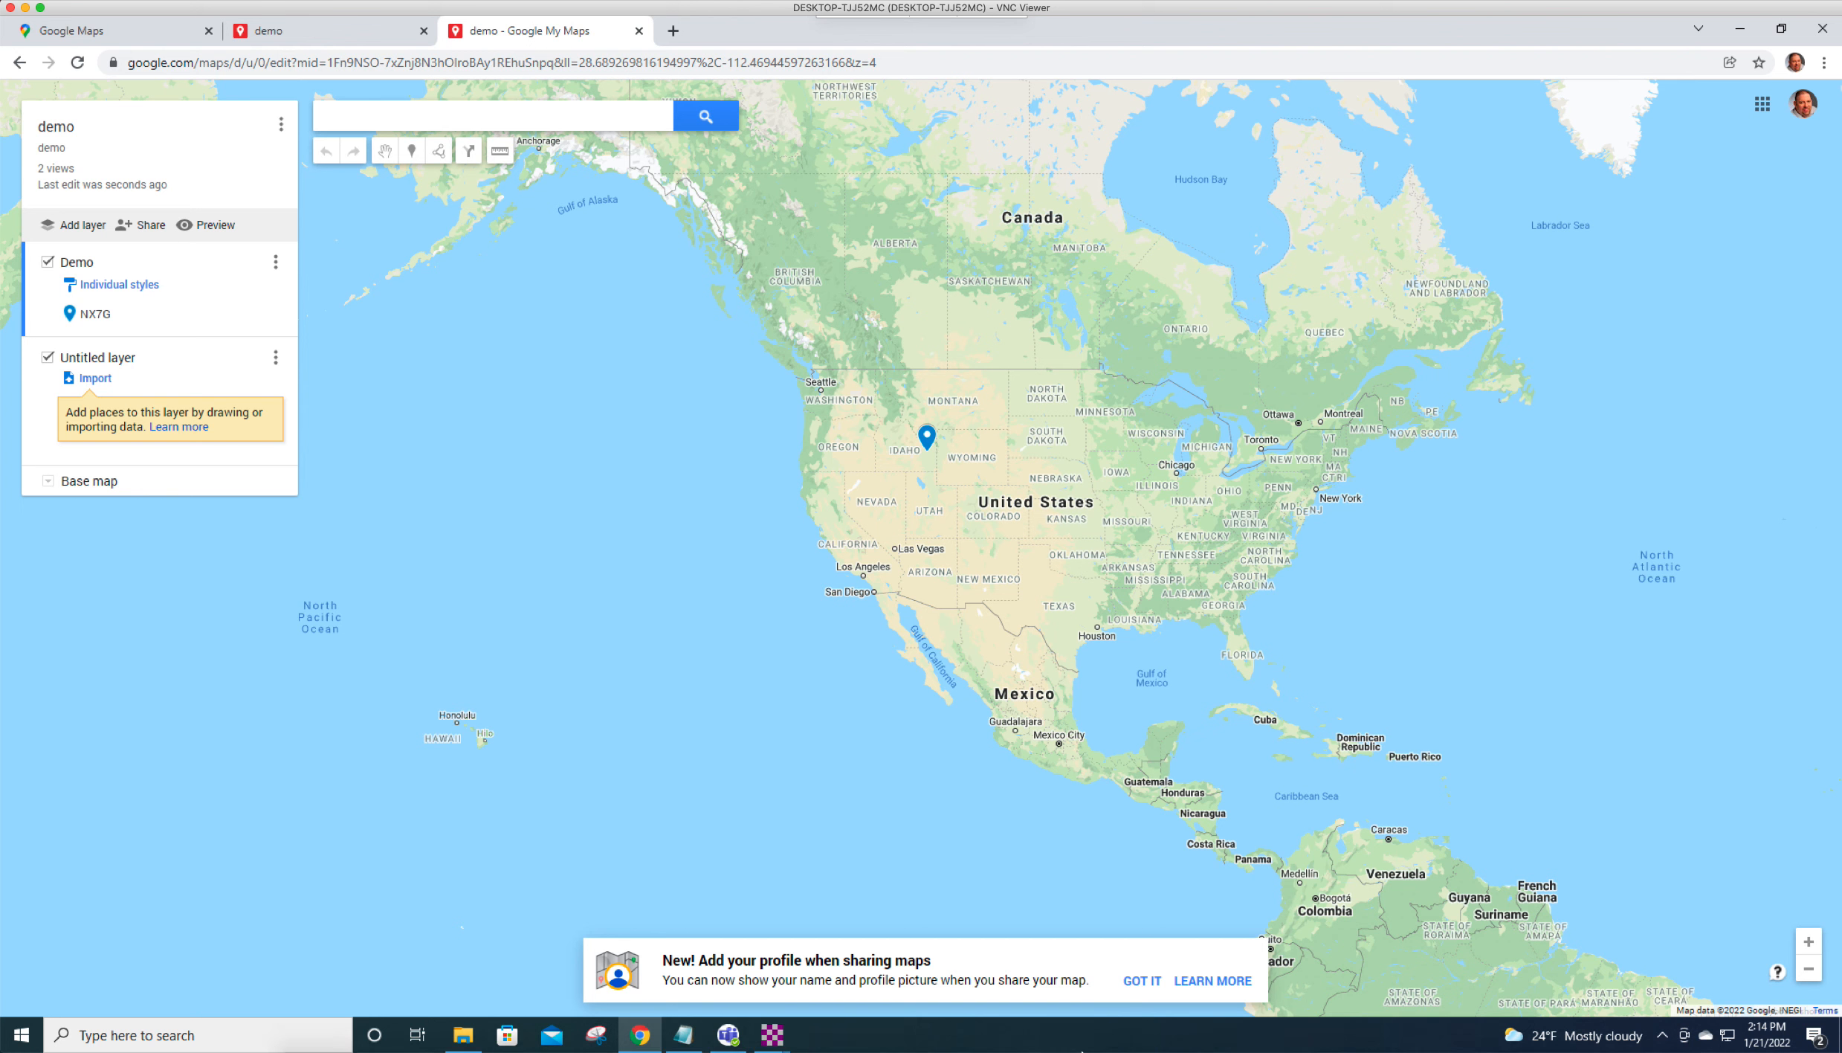
mouse_move(1112, 1047)
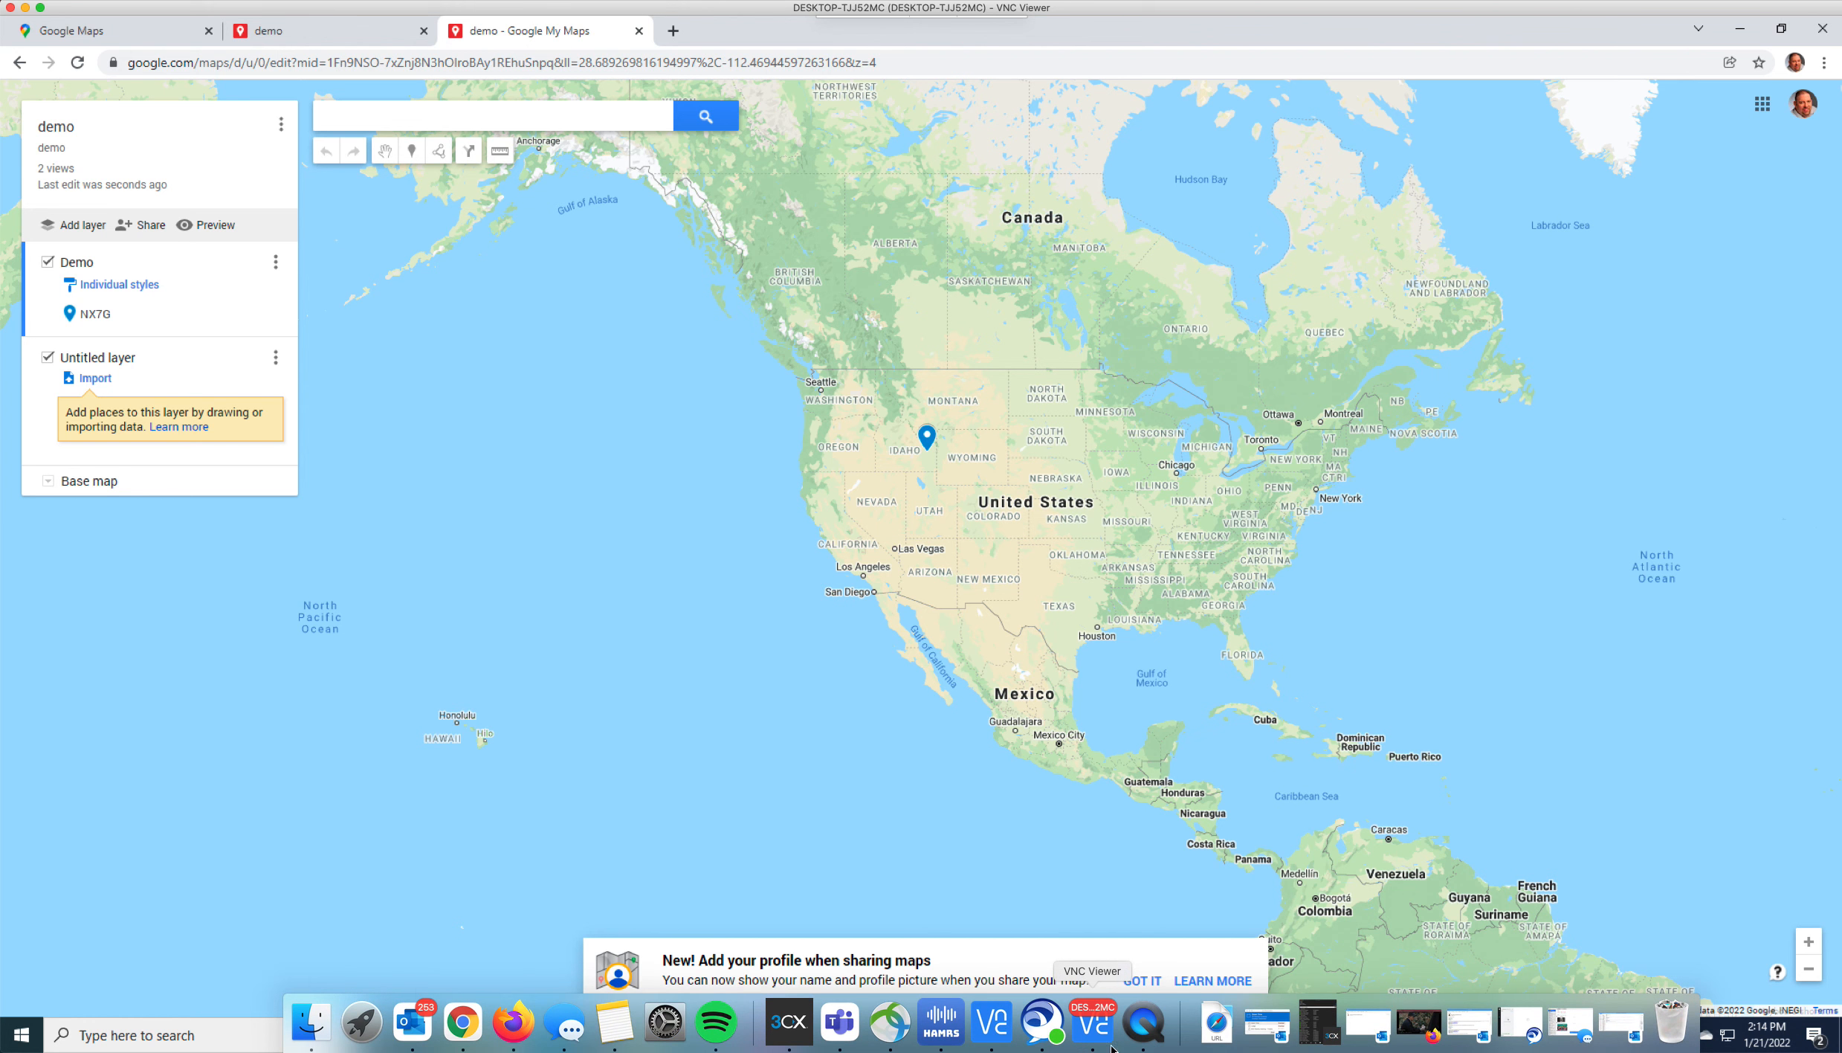
click(1155, 1033)
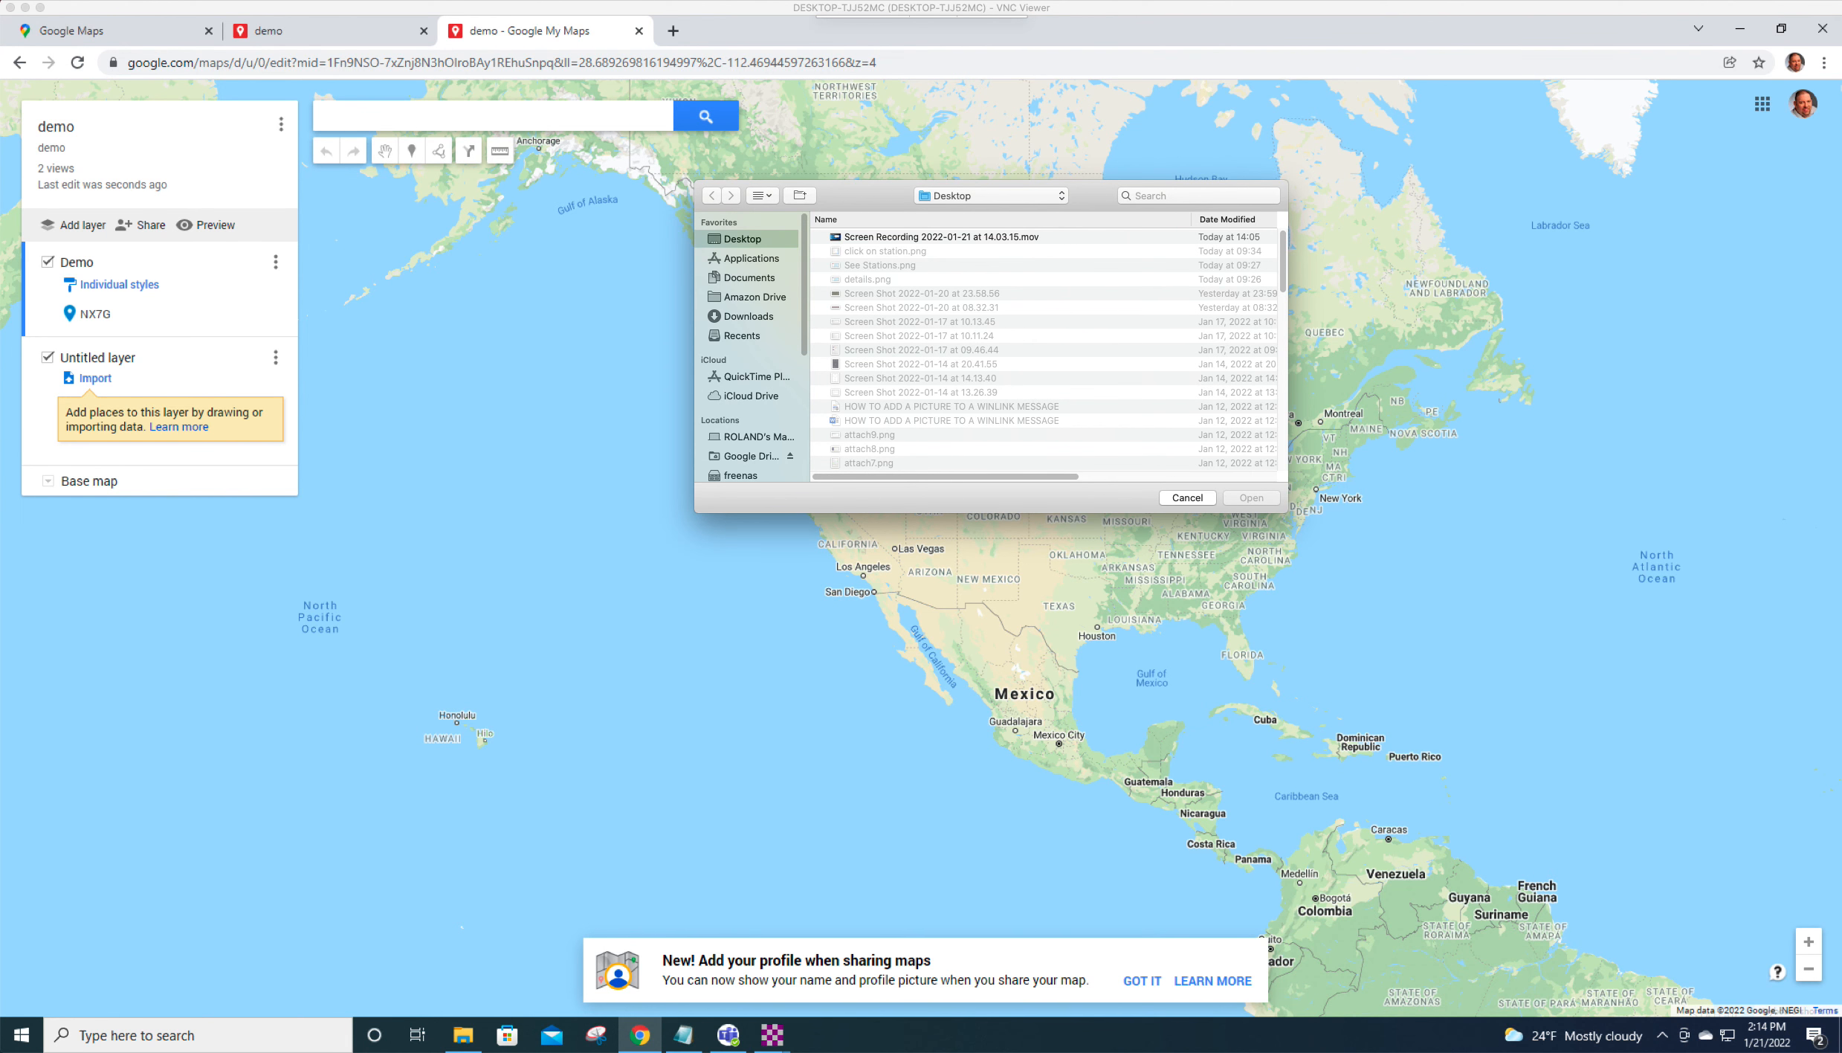
click(0, 0)
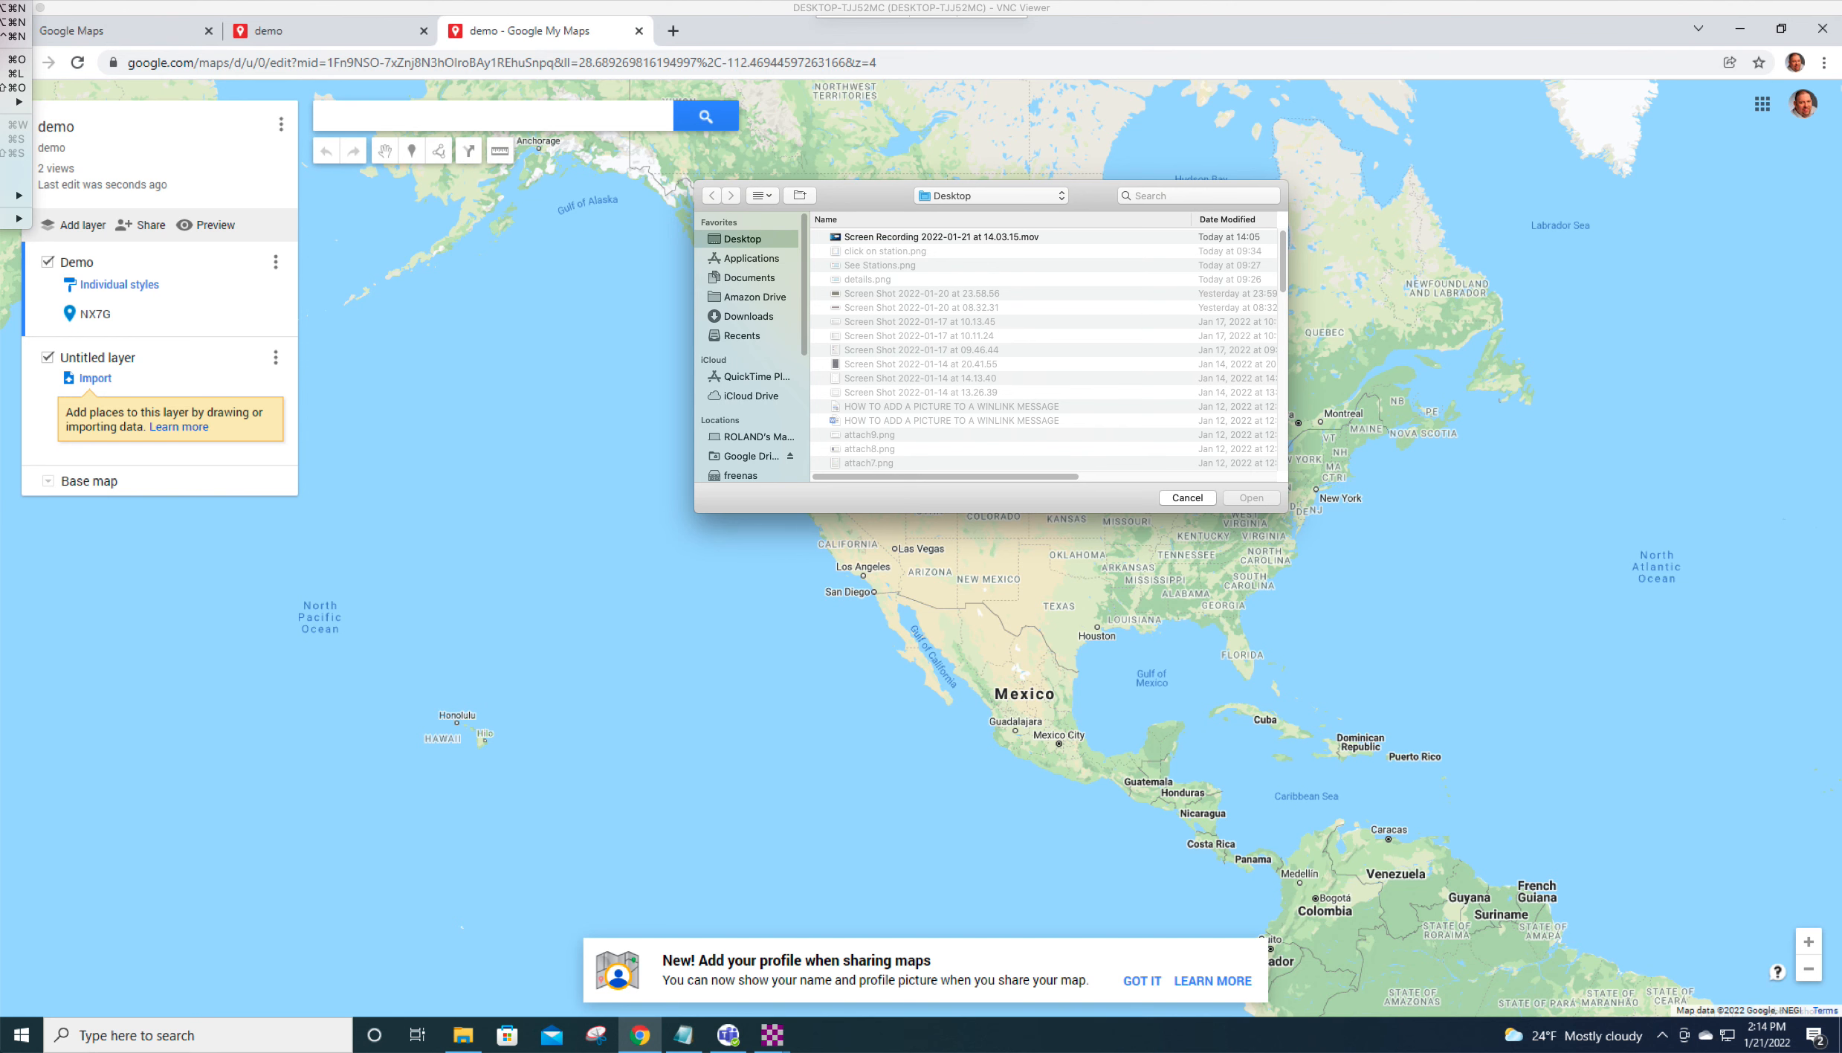